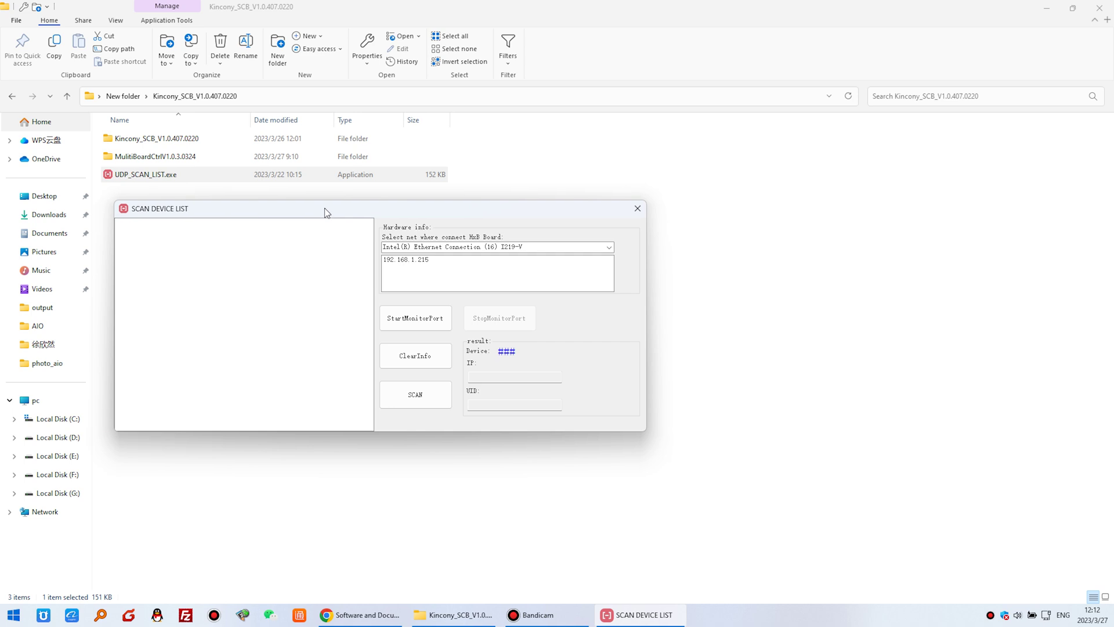
- Start port monitoring on network address 192.168.1.215, scan for connected boards and select the COLB device in the list
{"action": "left_click", "coordinate": [436, 265]}
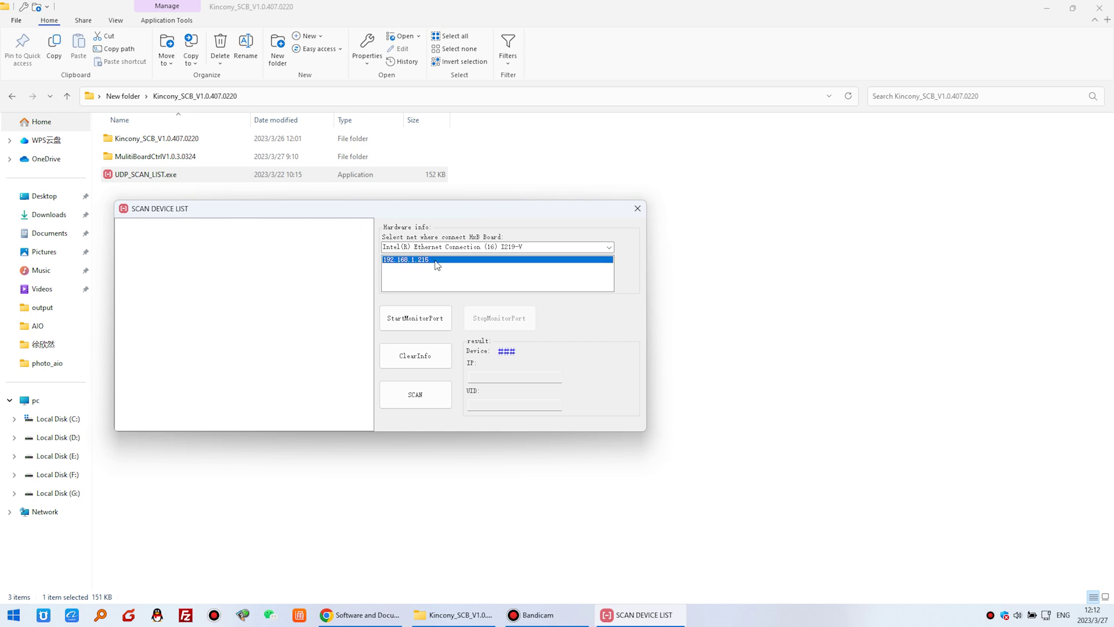
{"action": "left_click", "coordinate": [444, 329]}
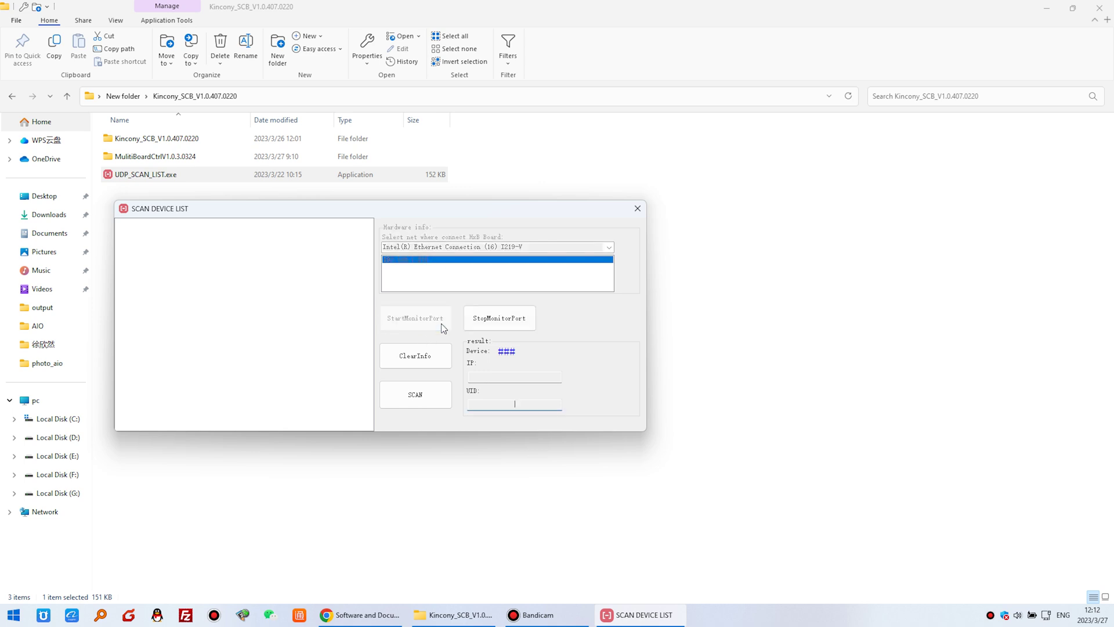
{"action": "left_click", "coordinate": [442, 399]}
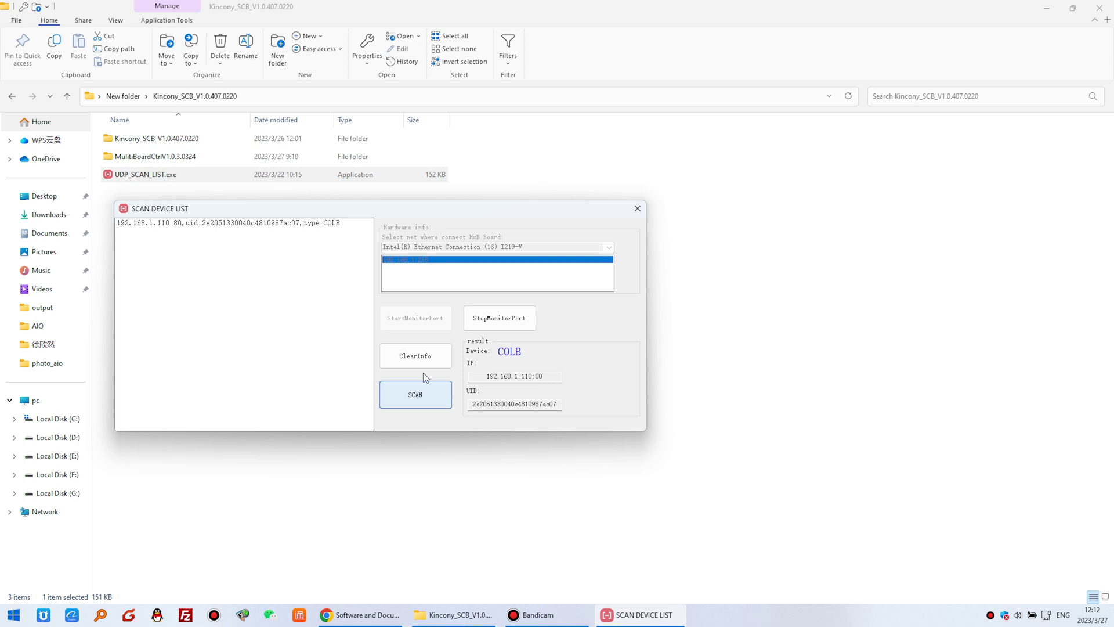
{"action": "left_click", "coordinate": [150, 228]}
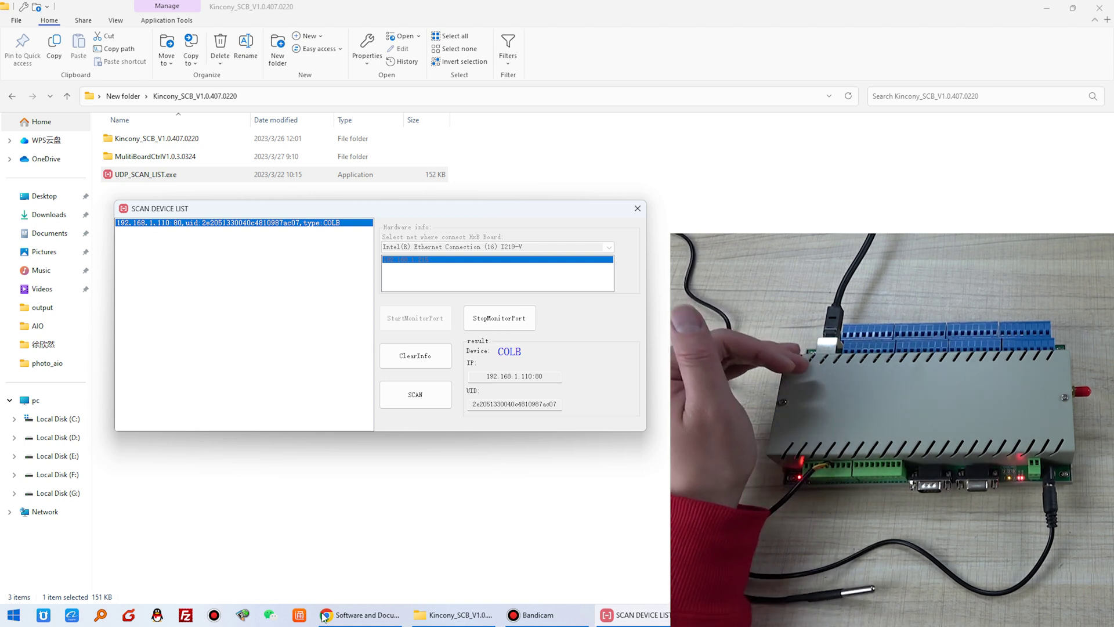
- Switch to Chrome and open the board's web page at 192.168.1.110 in a new tab
{"action": "left_click", "coordinate": [352, 620]}
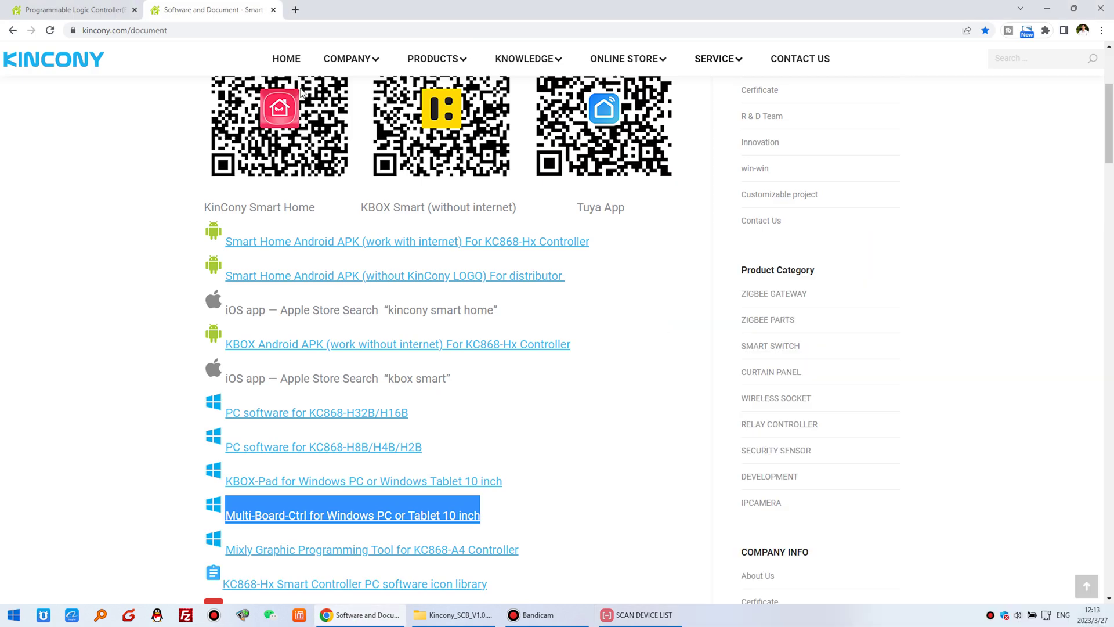
{"action": "left_click", "coordinate": [294, 10]}
{"action": "type", "text": "19"}
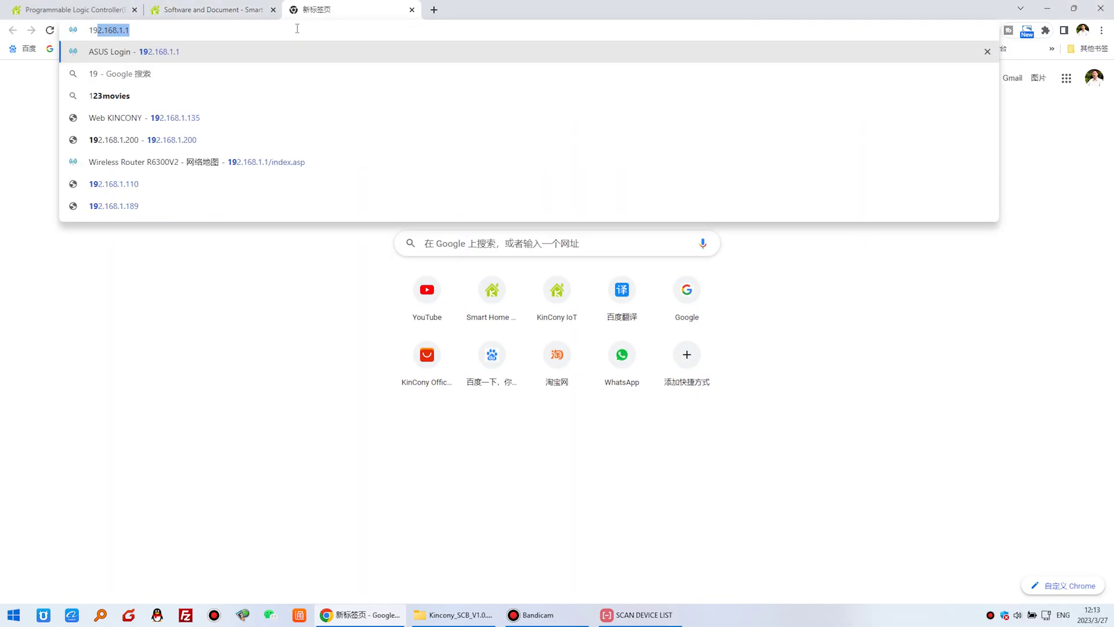
{"action": "type", "text": "2.168.1.110"}
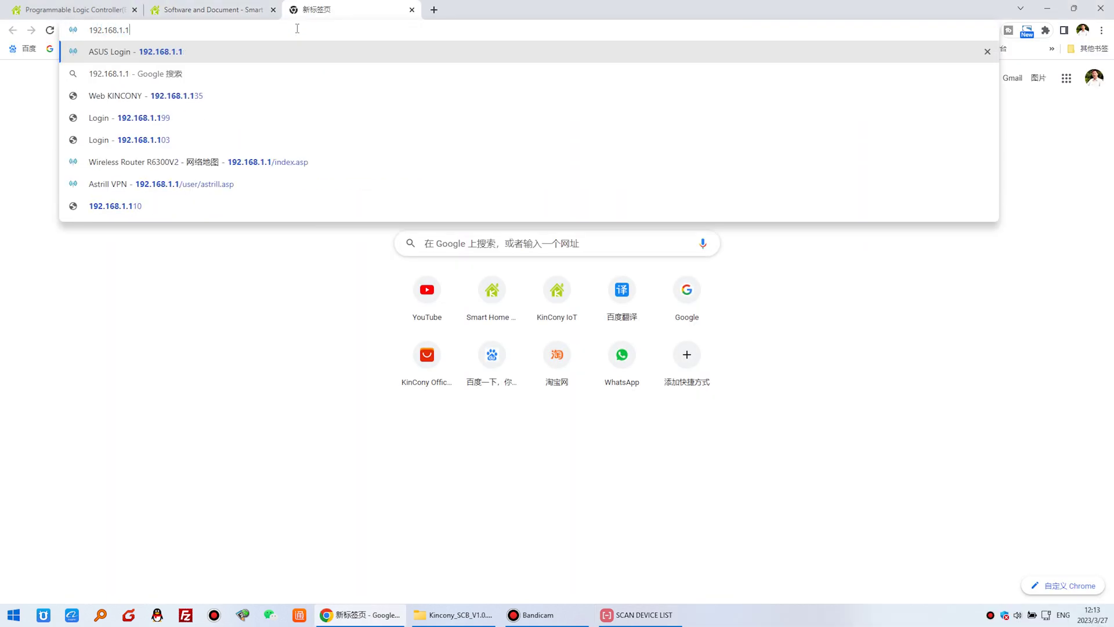
{"action": "key", "text": "Return"}
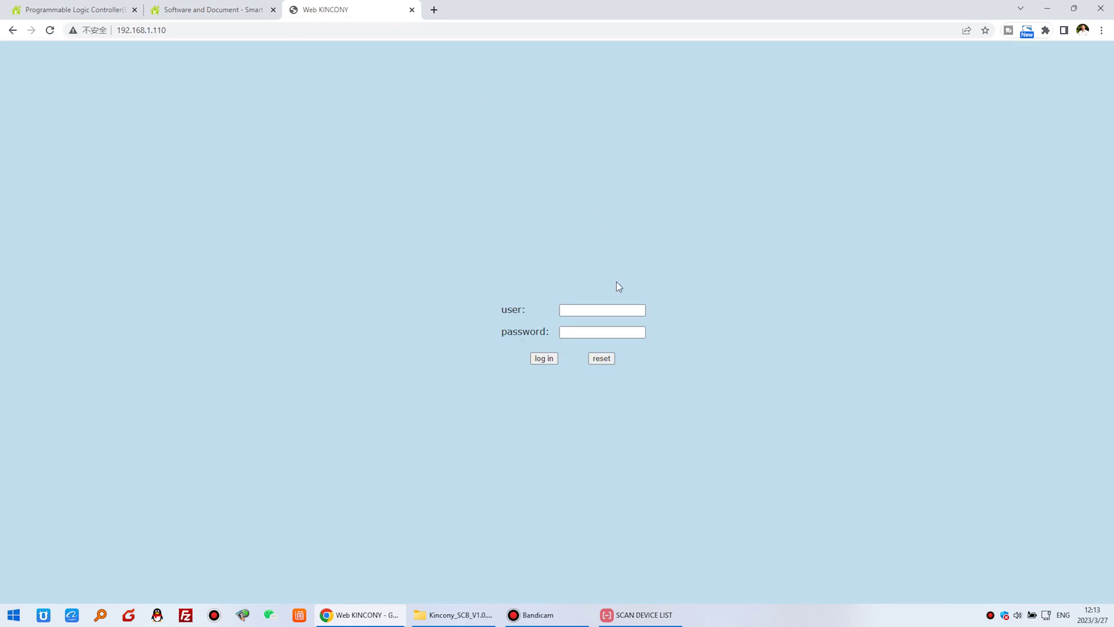
- Log in to the board's web page with the saved user name and password
{"action": "left_click", "coordinate": [575, 312]}
{"action": "left_click", "coordinate": [606, 333]}
{"action": "left_click", "coordinate": [566, 334]}
{"action": "left_click", "coordinate": [609, 356]}
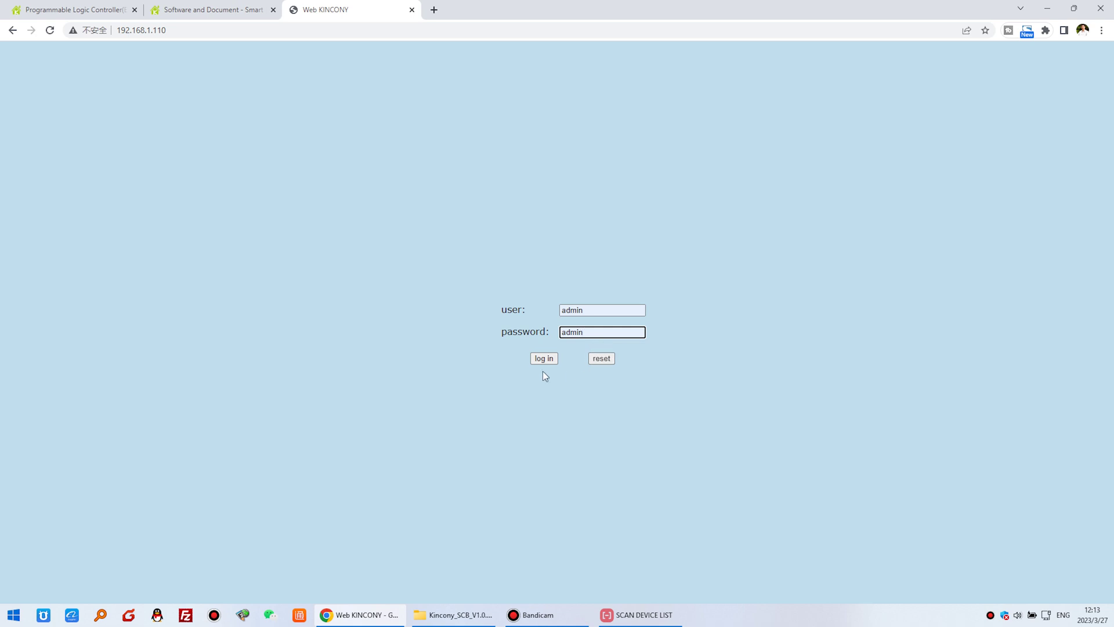
{"action": "left_click", "coordinate": [549, 358]}
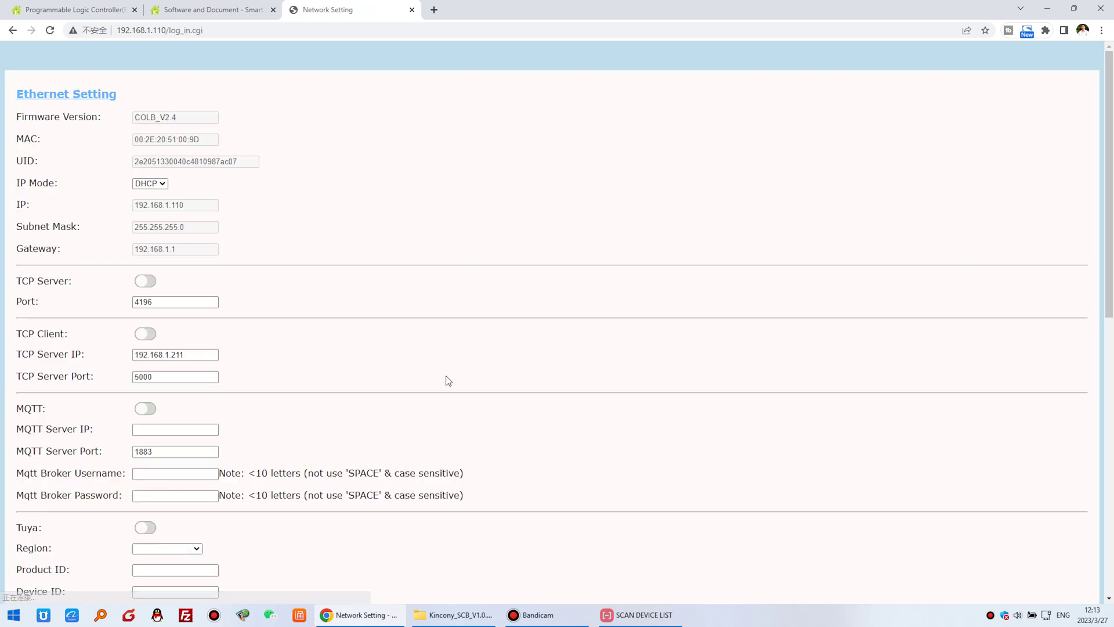
- Check the firmware version in the Ethernet settings and enable the TCP Server
{"action": "left_click_drag", "start_coordinate": [181, 119], "coordinate": [46, 122]}
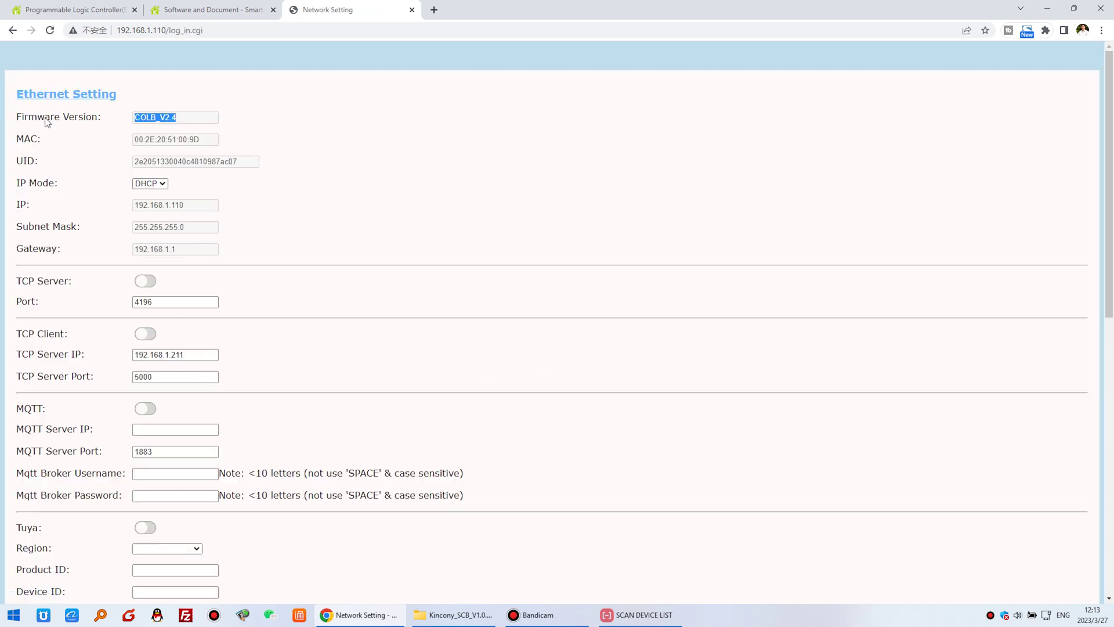
{"action": "scroll", "coordinate": [227, 321], "scroll_direction": "down", "scroll_amount": 1}
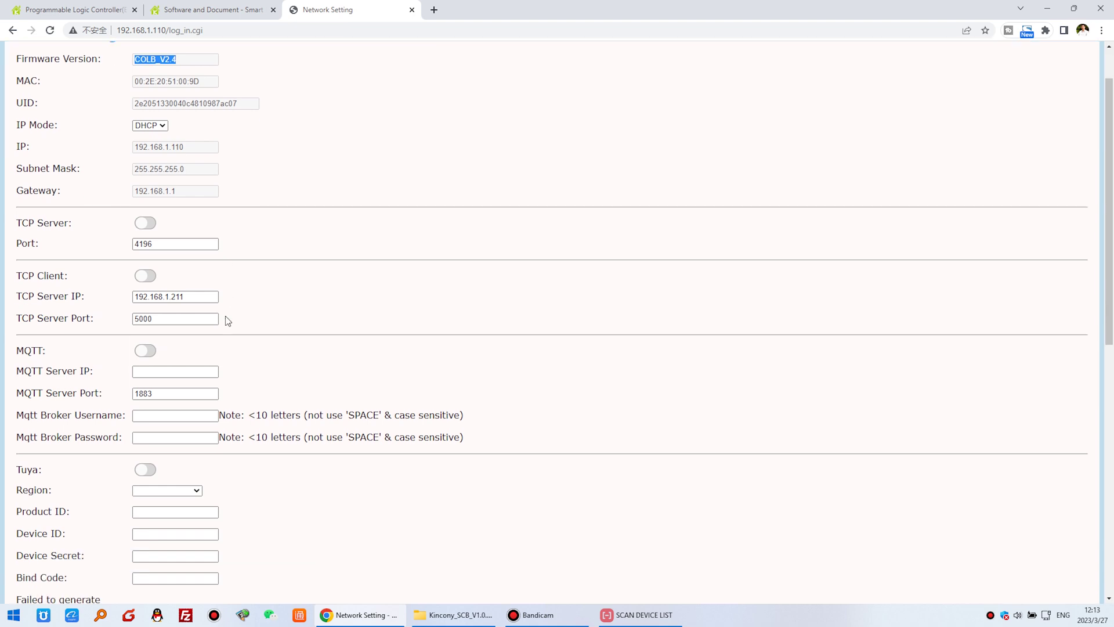
{"action": "left_click", "coordinate": [463, 613]}
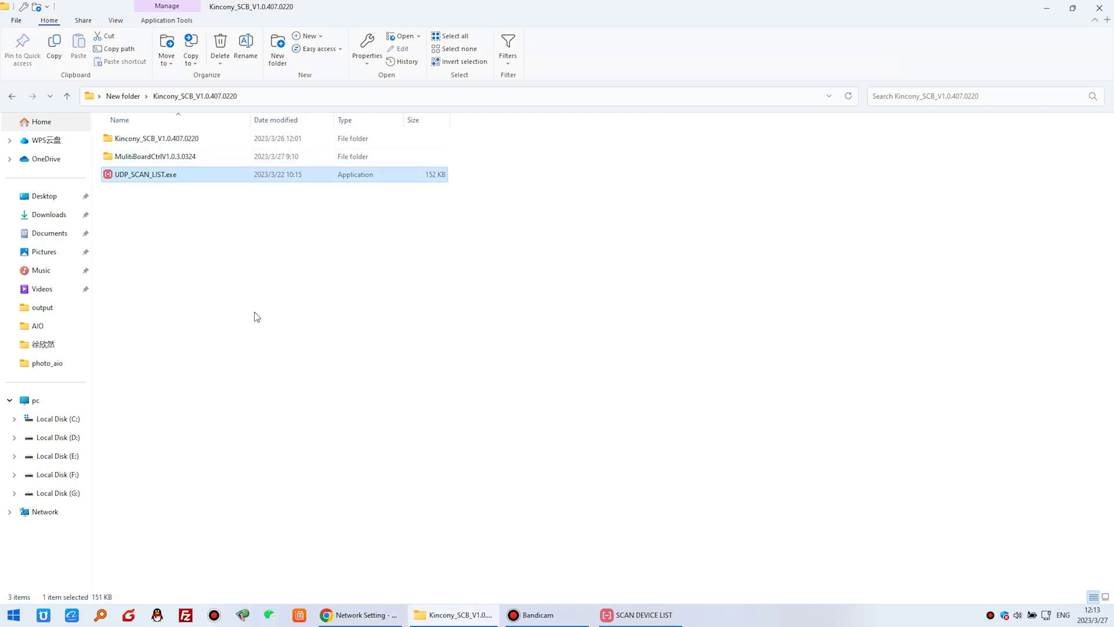
{"action": "left_click", "coordinate": [387, 616]}
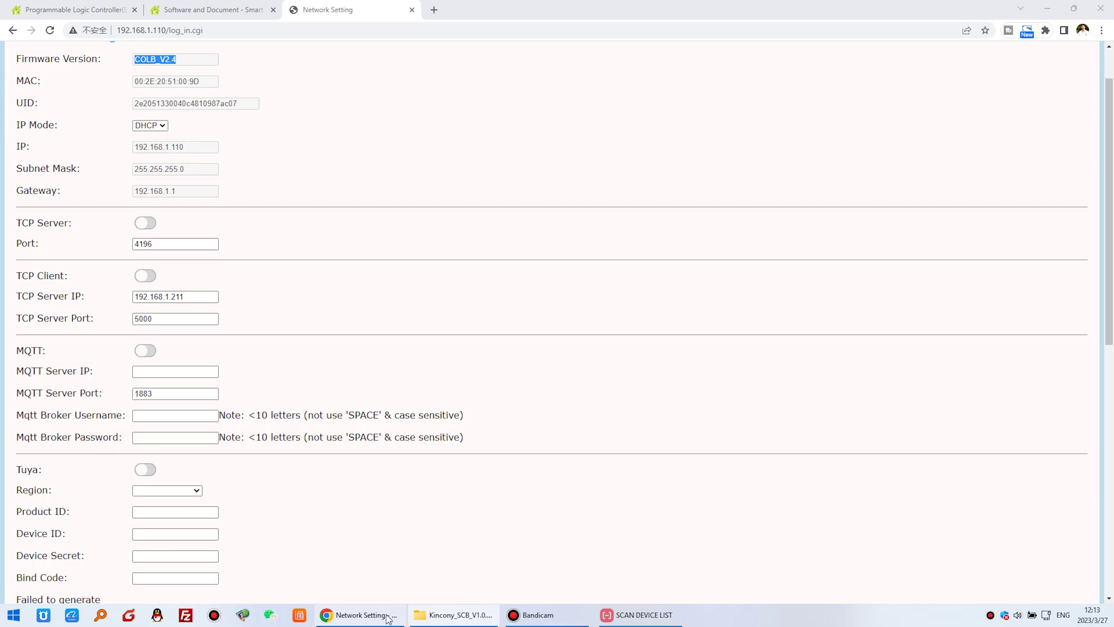
{"action": "left_click_drag", "start_coordinate": [16, 224], "coordinate": [87, 225]}
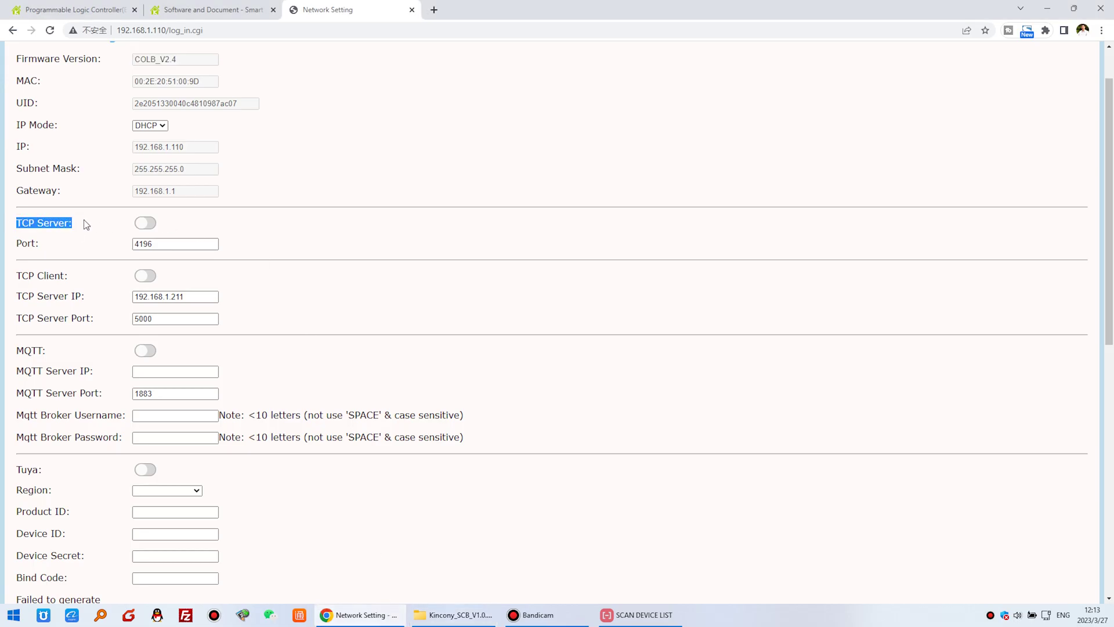
{"action": "left_click", "coordinate": [145, 223]}
- Try the MQTT and Tuya switches, turning each one on and back off
{"action": "scroll", "coordinate": [145, 222], "scroll_direction": "down", "scroll_amount": 1}
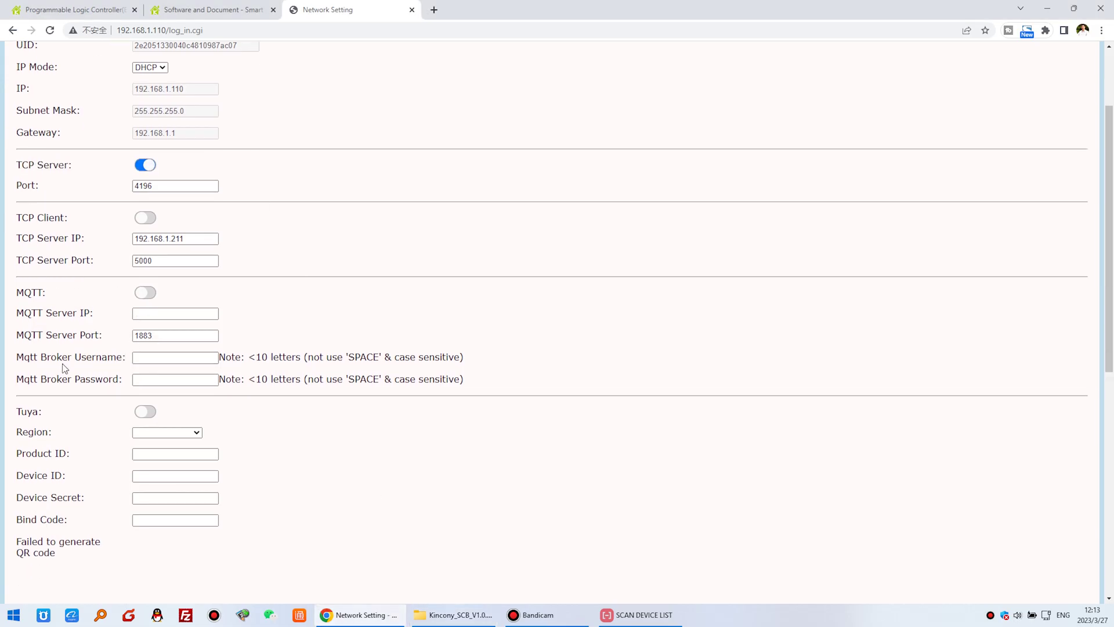
{"action": "left_click", "coordinate": [148, 293]}
{"action": "left_click", "coordinate": [148, 293]}
{"action": "scroll", "coordinate": [151, 298], "scroll_direction": "down", "scroll_amount": 1}
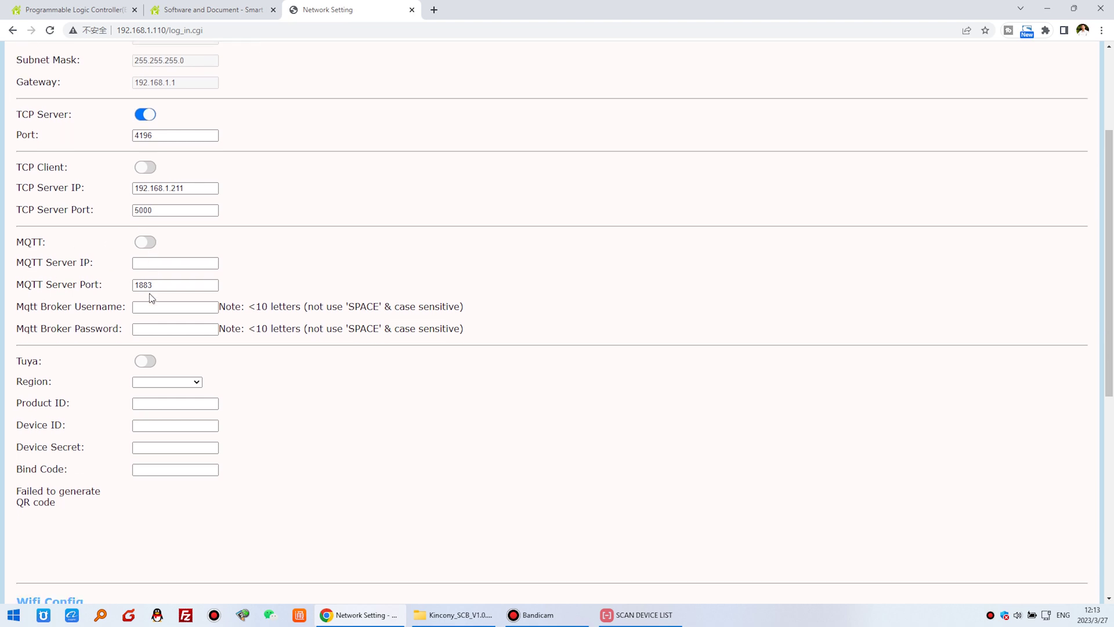
{"action": "left_click", "coordinate": [142, 355]}
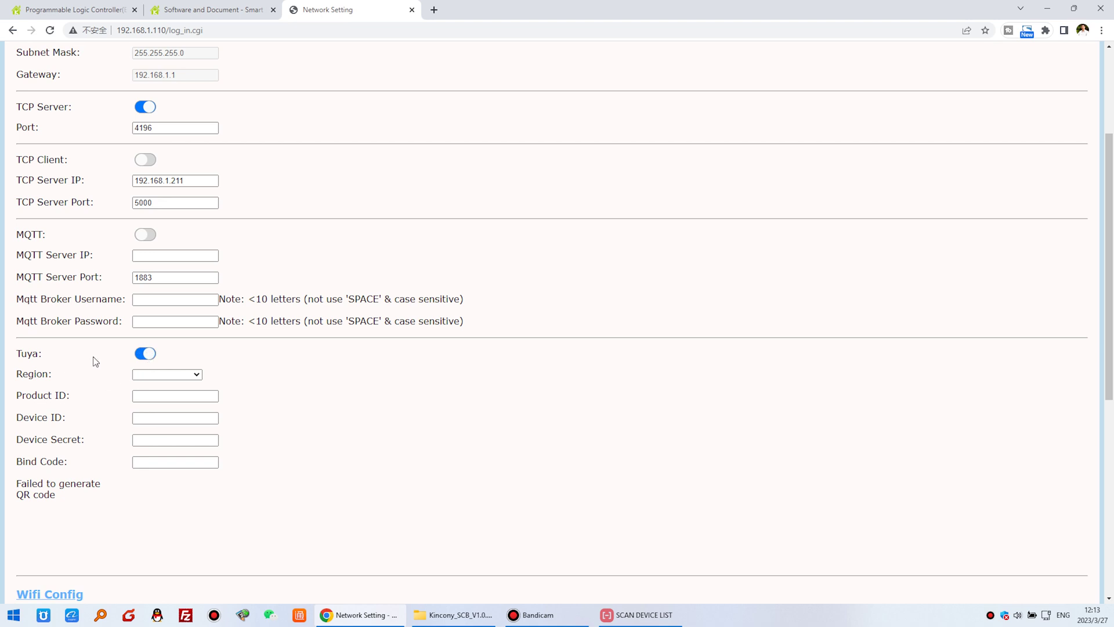
{"action": "left_click", "coordinate": [147, 359]}
- Review the Ethernet and Wifi settings and save the configuration so the board restarts
{"action": "scroll", "coordinate": [229, 413], "scroll_direction": "up", "scroll_amount": 3}
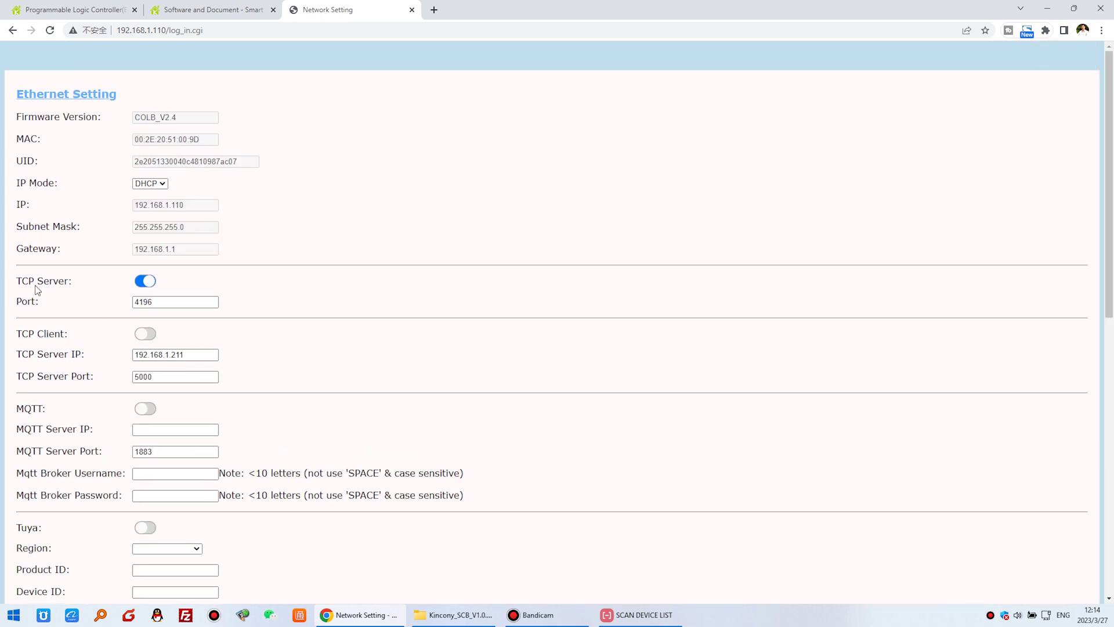
{"action": "scroll", "coordinate": [200, 299], "scroll_direction": "down", "scroll_amount": 10}
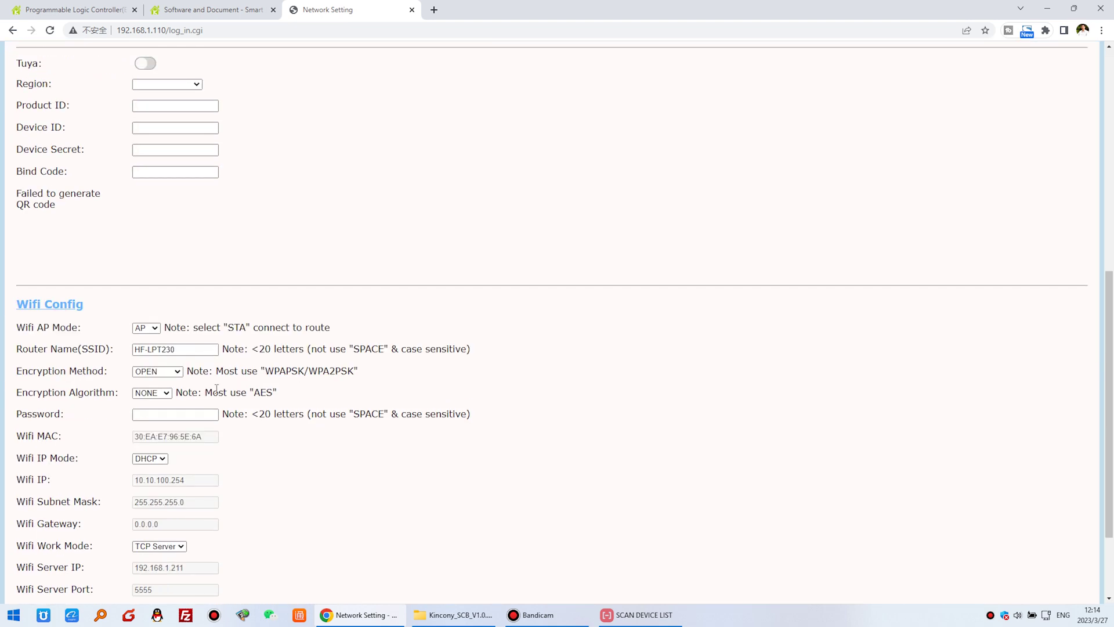
{"action": "left_click", "coordinate": [85, 541]}
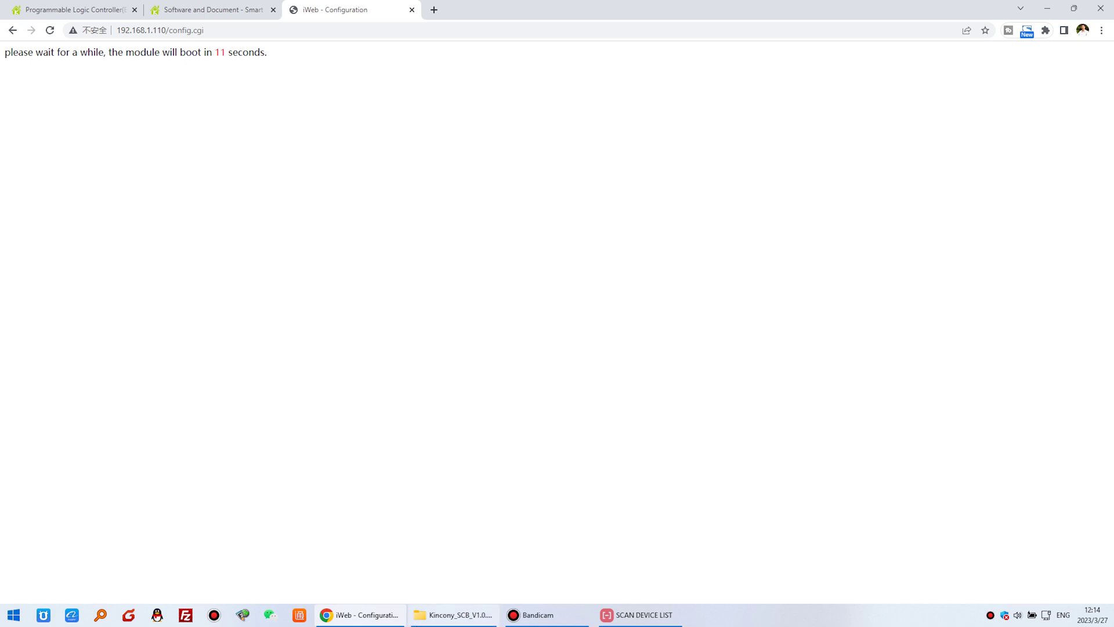
- Switch to File Explorer, run MulitiBoardCtrlV1.exe from the MulitiBoardCtrlV1.0.3.0324 folder and move its window aside from the file list
{"action": "left_click", "coordinate": [453, 617]}
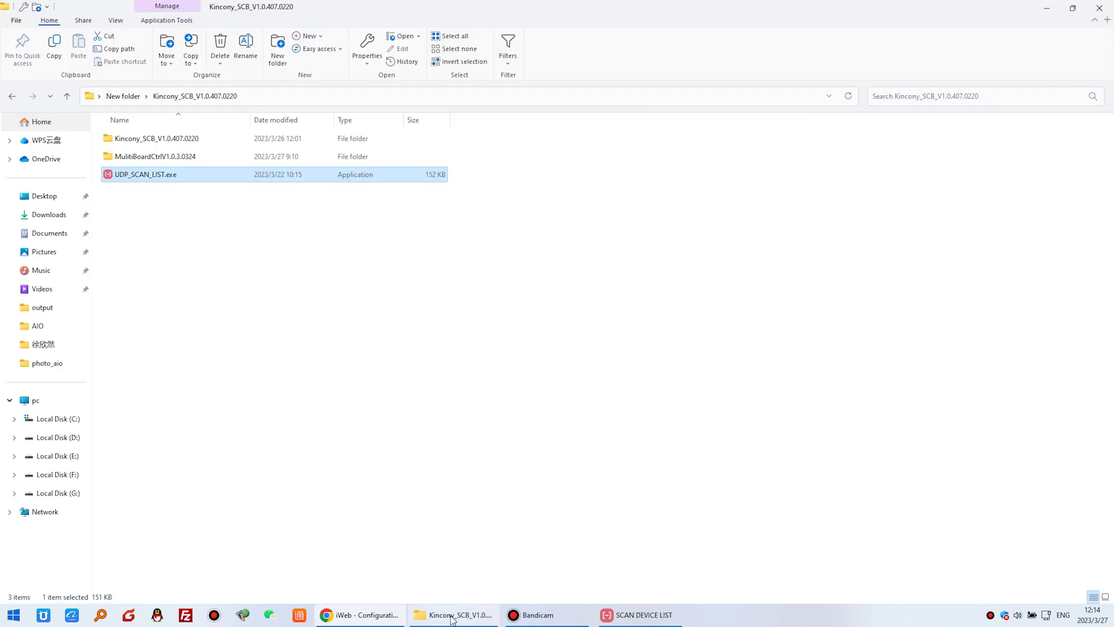
{"action": "double_click", "coordinate": [185, 157]}
{"action": "left_click", "coordinate": [189, 355]}
{"action": "double_click", "coordinate": [187, 356]}
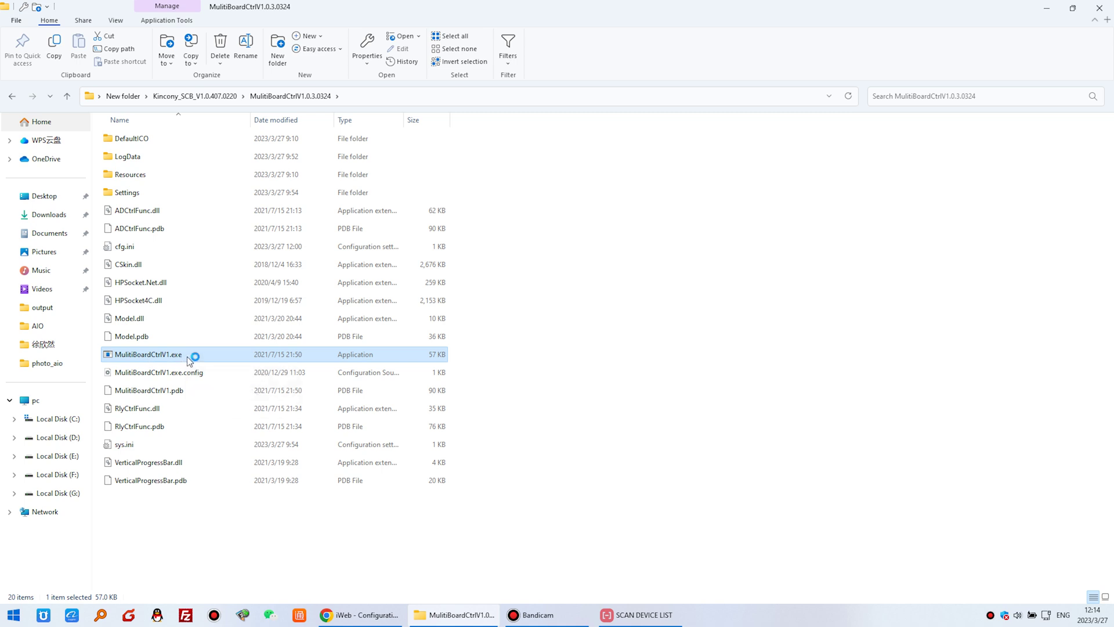
{"action": "left_click_drag", "start_coordinate": [508, 120], "coordinate": [708, 125]}
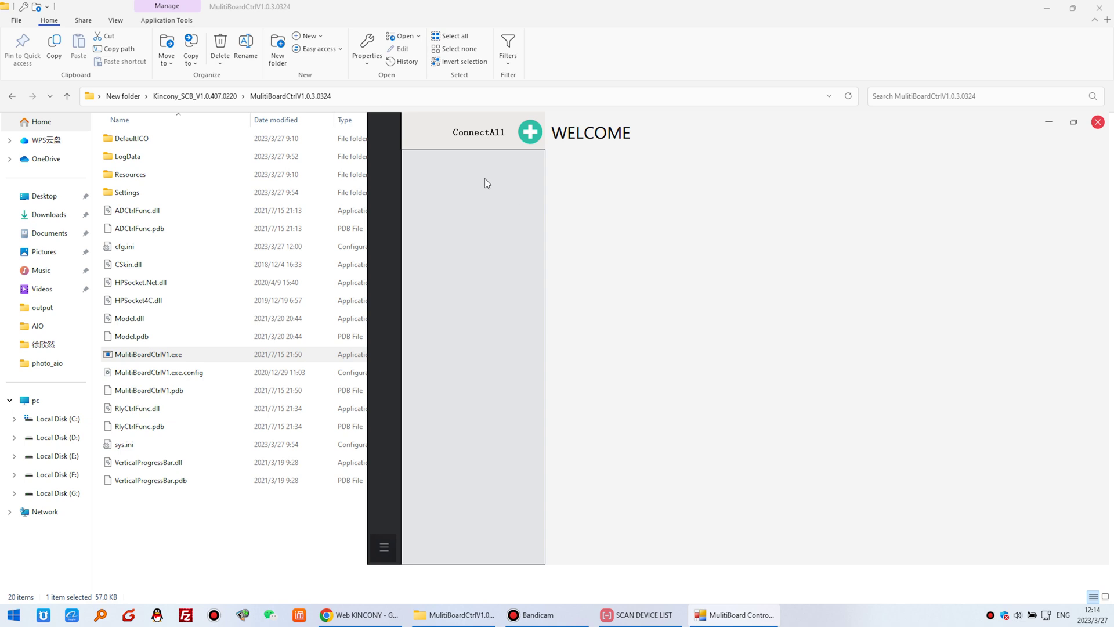
- Start a new board entry and name it Board-1
{"action": "left_click", "coordinate": [529, 137]}
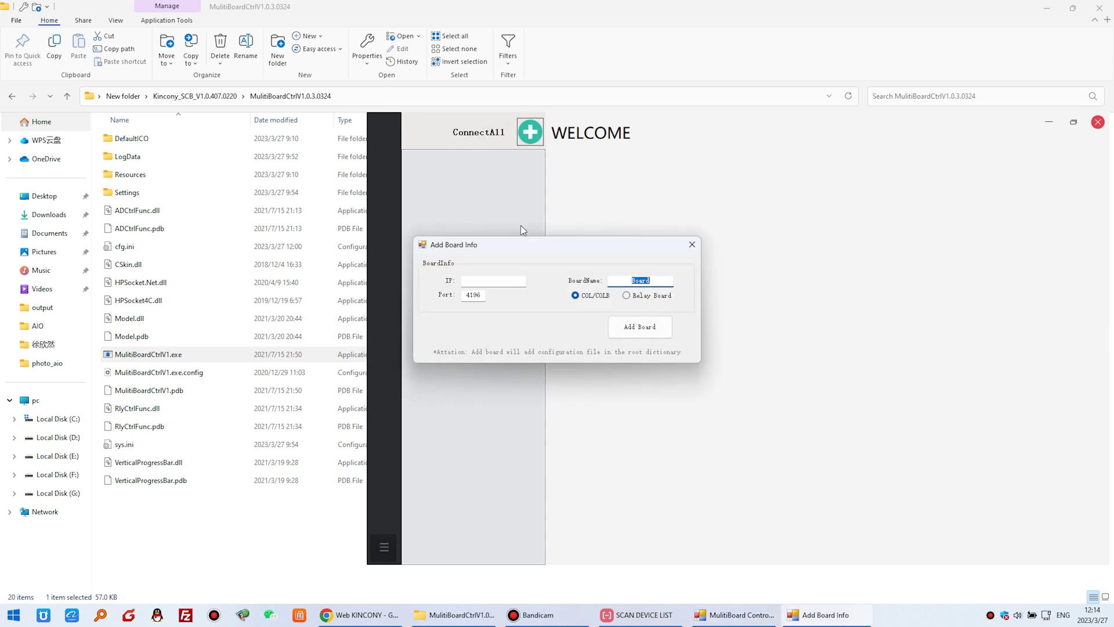
{"action": "left_click", "coordinate": [651, 282]}
{"action": "left_click", "coordinate": [481, 282]}
- Arrange the scan list beside the board form and set the board's IP to 192.168.1.110, matching the scanned device
{"action": "left_click", "coordinate": [631, 610]}
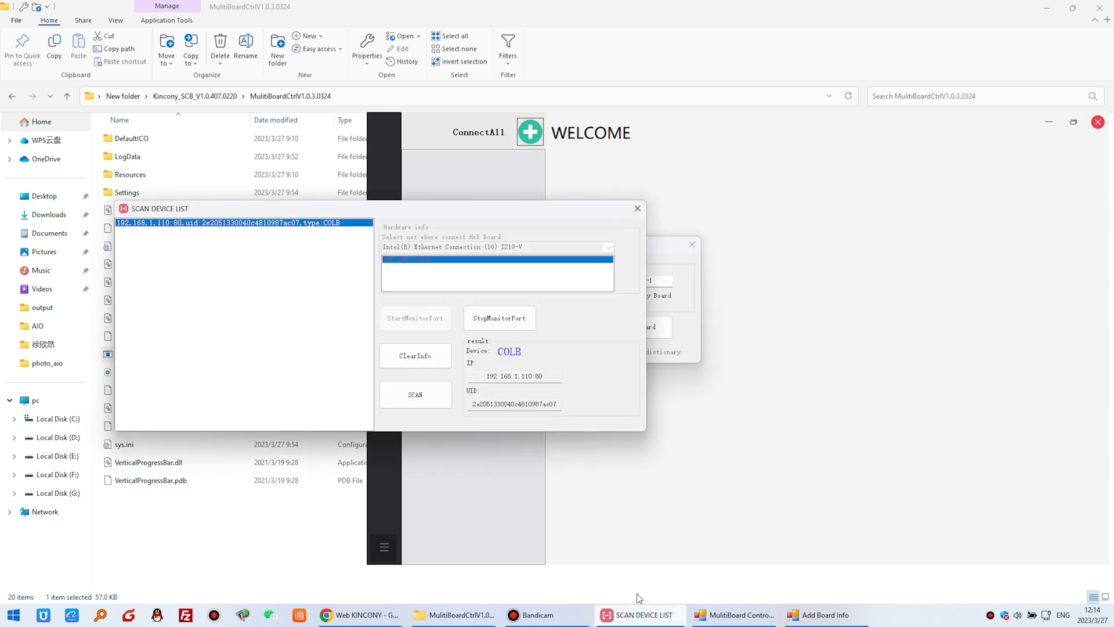
{"action": "left_click", "coordinate": [654, 267]}
{"action": "left_click_drag", "start_coordinate": [660, 255], "coordinate": [789, 229]}
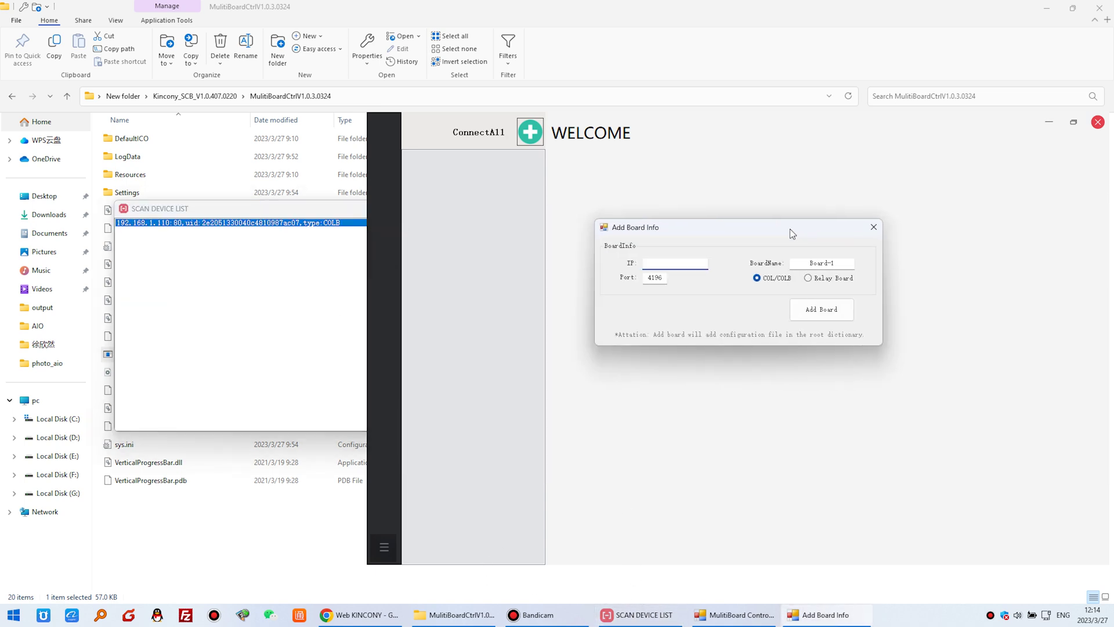
{"action": "left_click_drag", "start_coordinate": [337, 214], "coordinate": [243, 219]}
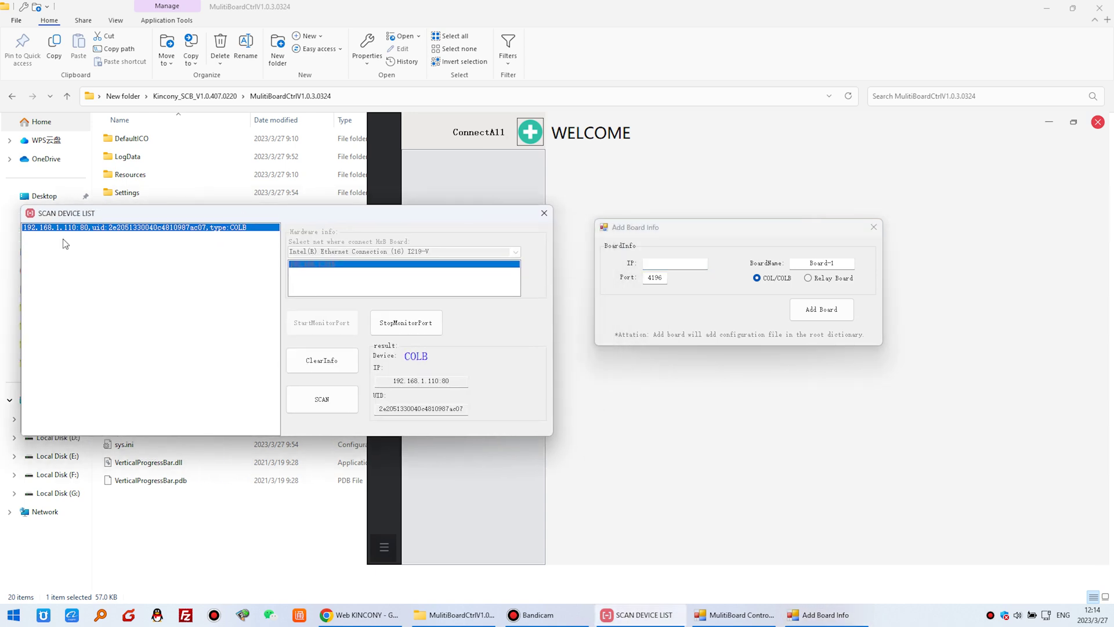
{"action": "left_click", "coordinate": [664, 264]}
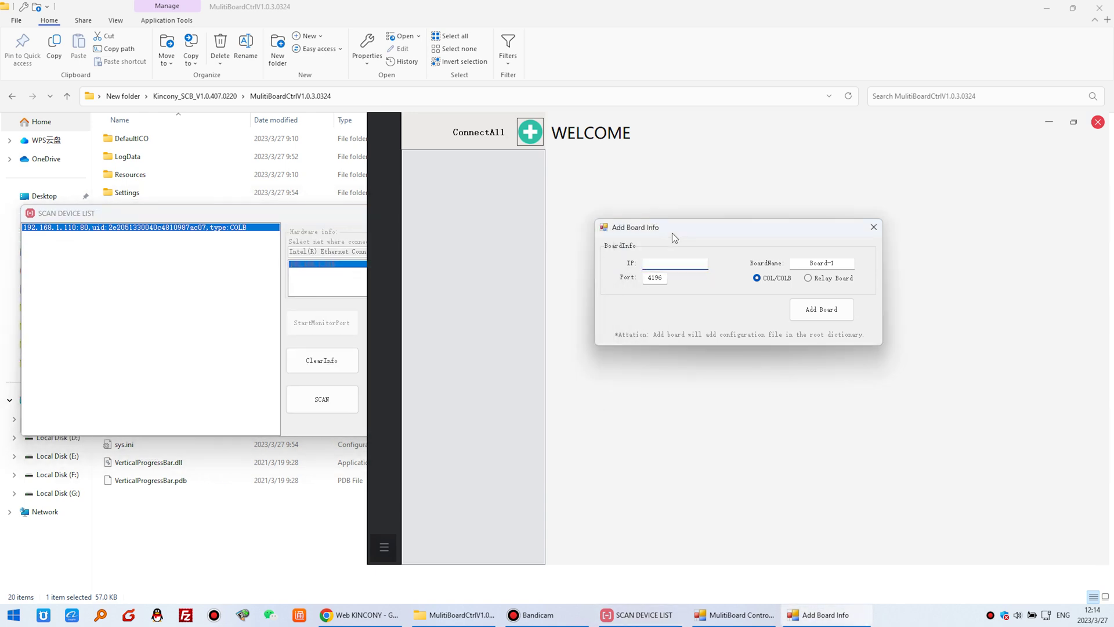
{"action": "type", "text": "192.168.1.110"}
- Switch back to Chrome and log in to the restarted board's web page again with the saved user name and password
{"action": "left_click", "coordinate": [93, 238]}
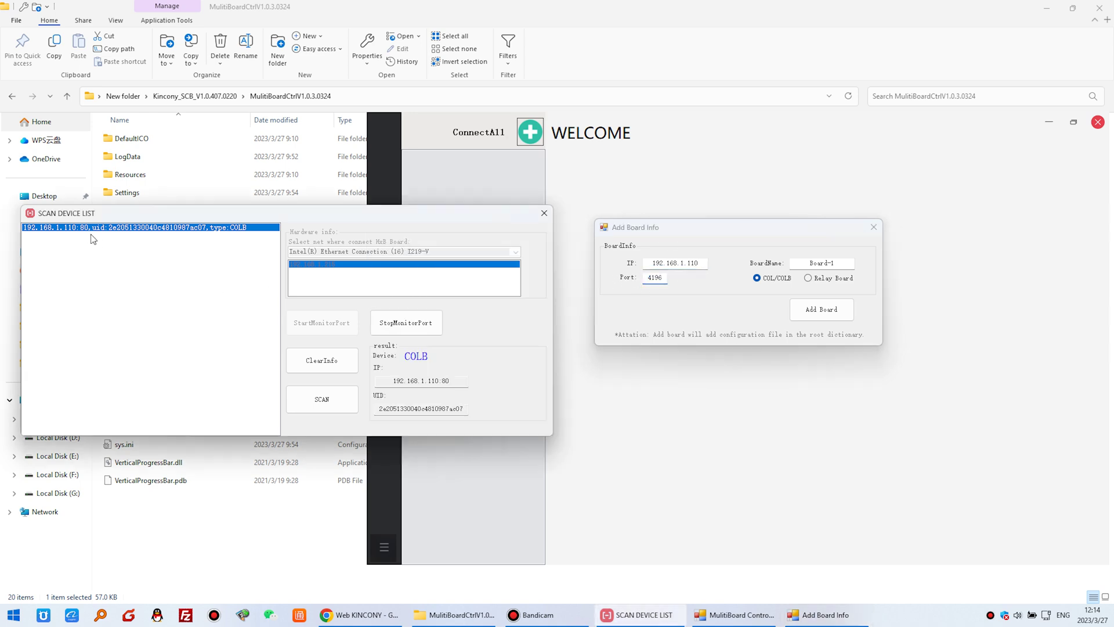
{"action": "left_click", "coordinate": [385, 616]}
{"action": "left_click", "coordinate": [581, 306]}
{"action": "left_click", "coordinate": [602, 335]}
{"action": "left_click", "coordinate": [602, 355]}
{"action": "left_click", "coordinate": [543, 358]}
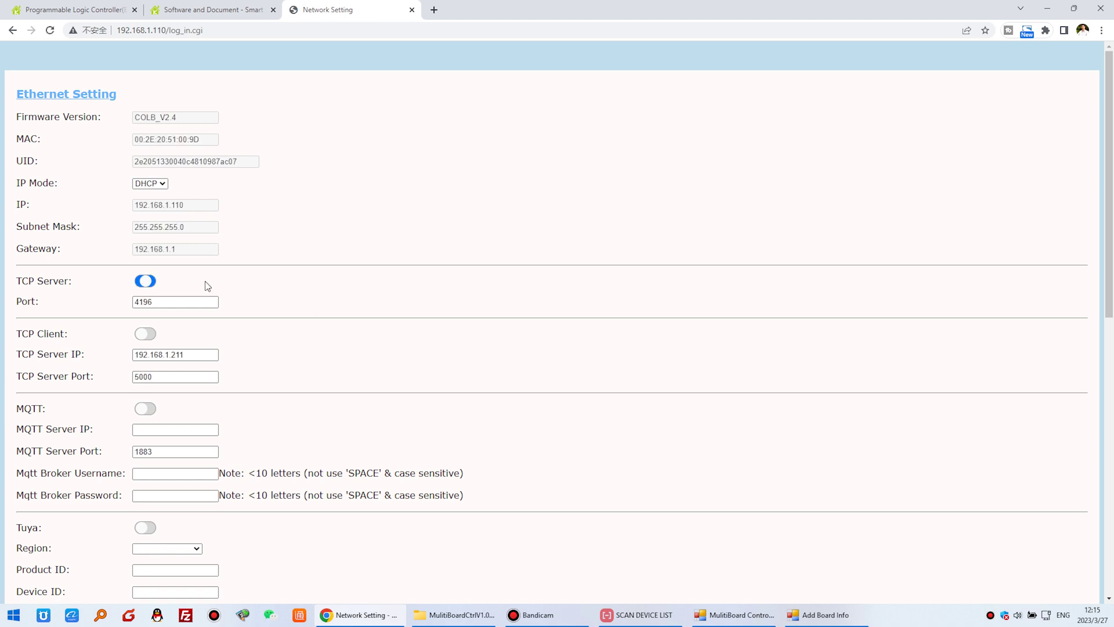
- Compare the form's port with the web page's TCP Server port and add Board-1 as a COL/COLB board
{"action": "key", "text": "Tab"}
{"action": "left_click", "coordinate": [817, 615]}
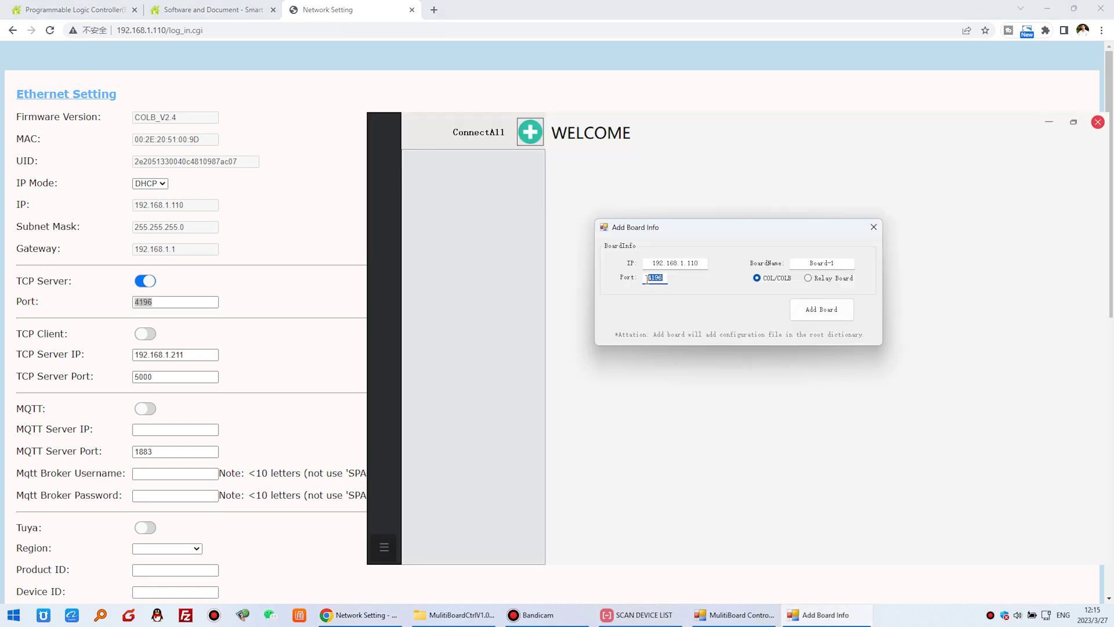
{"action": "left_click", "coordinate": [177, 301]}
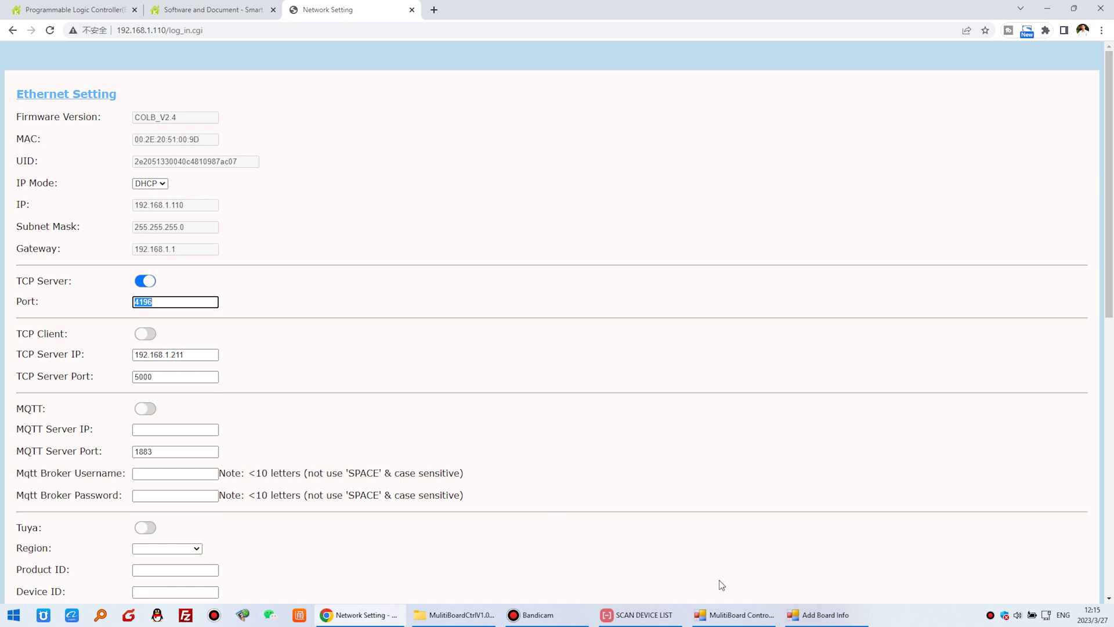
{"action": "left_click", "coordinate": [818, 614]}
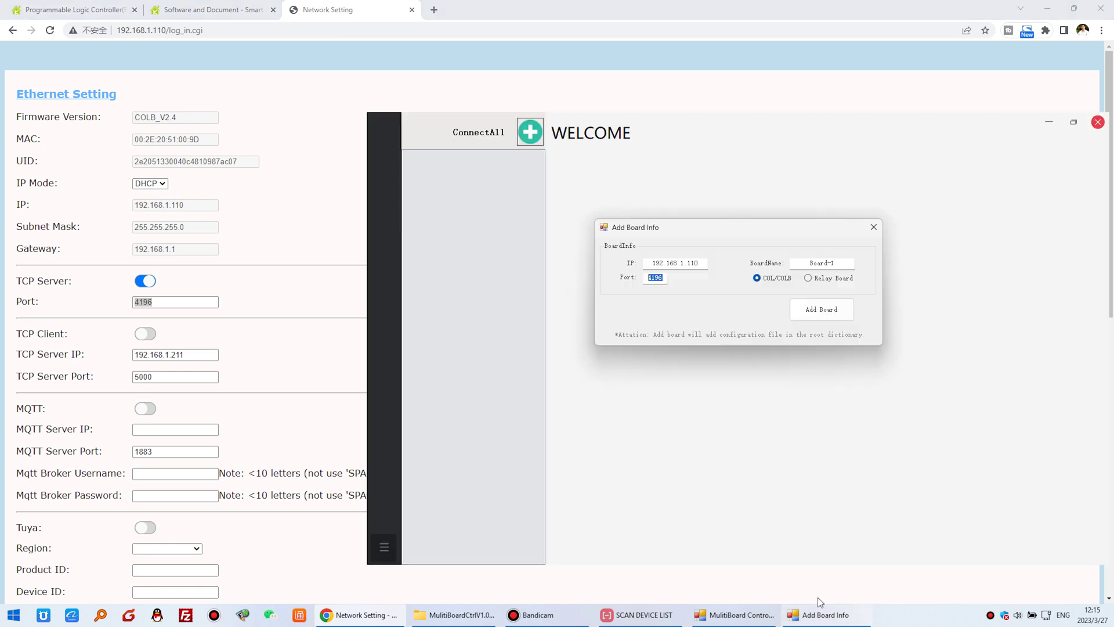
{"action": "left_click", "coordinate": [828, 313]}
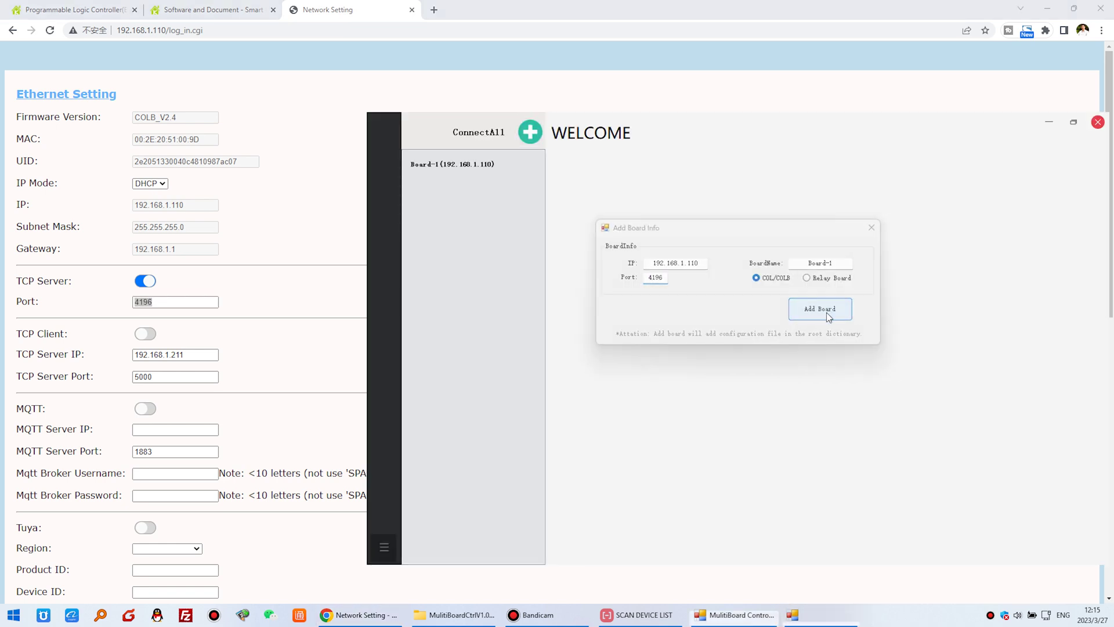
- Open Board-1 in the control software and connect to it at 192.168.1.110:4196
{"action": "left_click", "coordinate": [474, 165]}
{"action": "left_click_drag", "start_coordinate": [758, 136], "coordinate": [400, 126]}
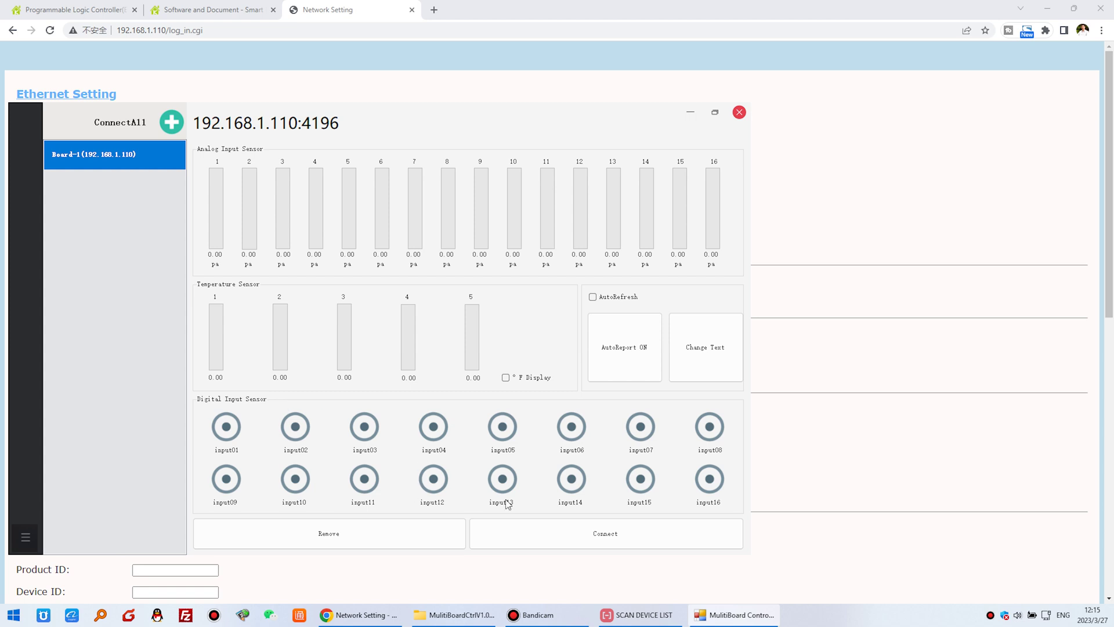
{"action": "left_click", "coordinate": [628, 532]}
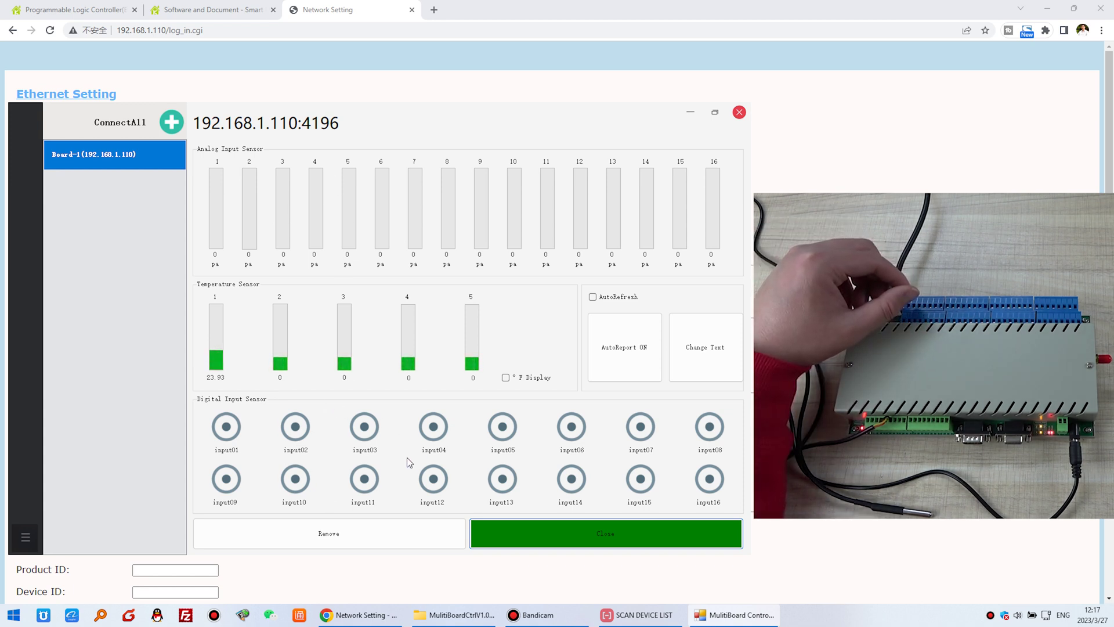
- Display Board-1's temperature sensors in Fahrenheit and switch them back to Celsius
{"action": "left_click", "coordinate": [507, 379]}
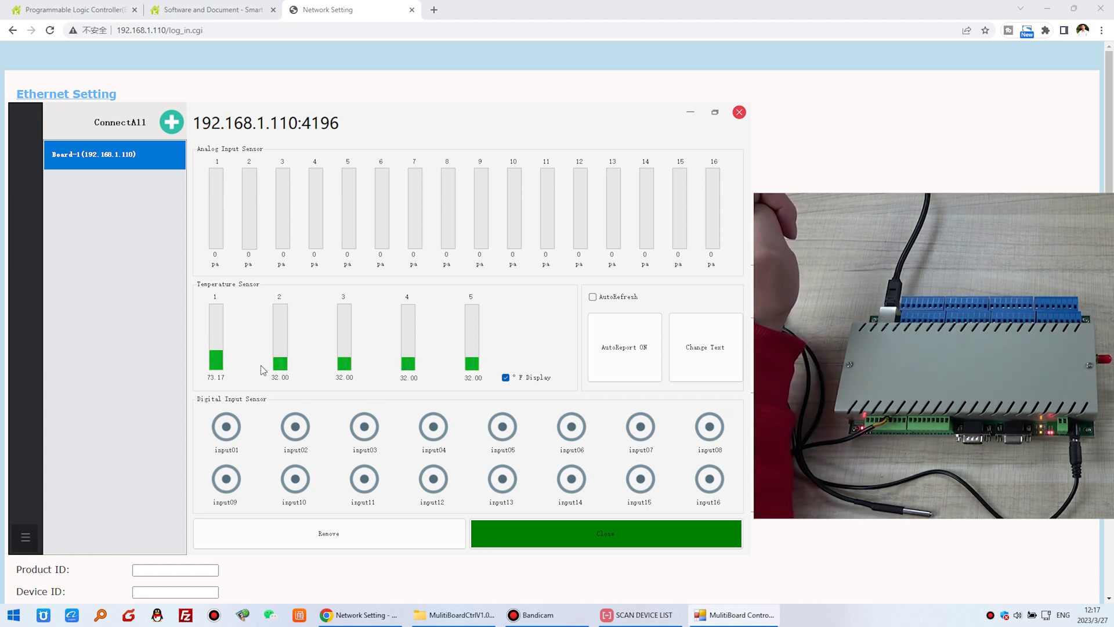
{"action": "left_click", "coordinate": [505, 377]}
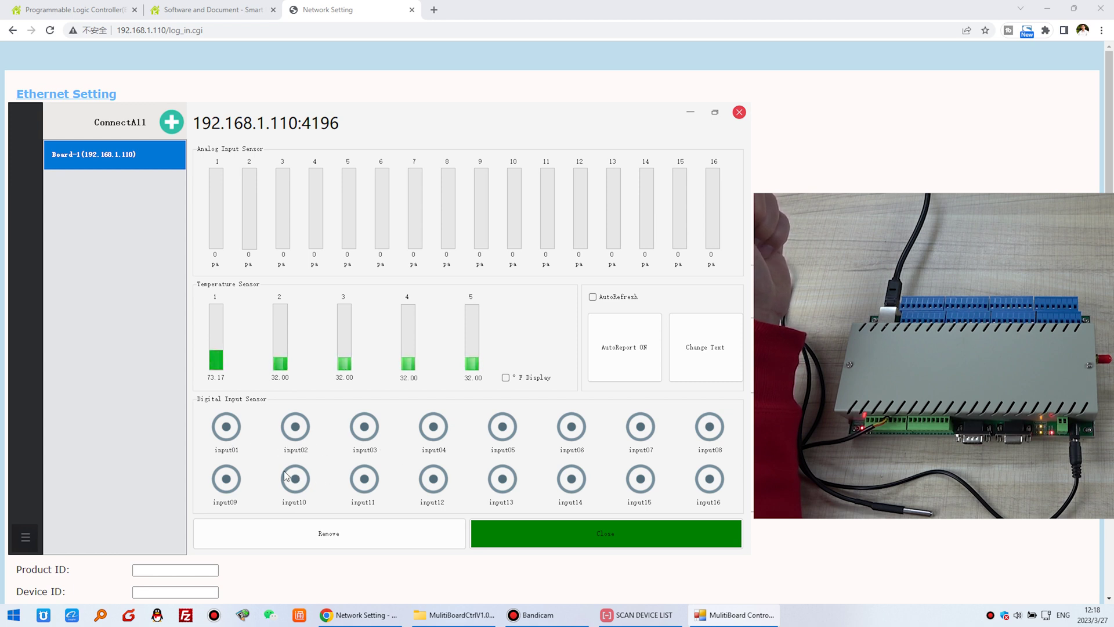
- Disconnect Board-1 and exit the board control software
{"action": "left_click", "coordinate": [602, 534]}
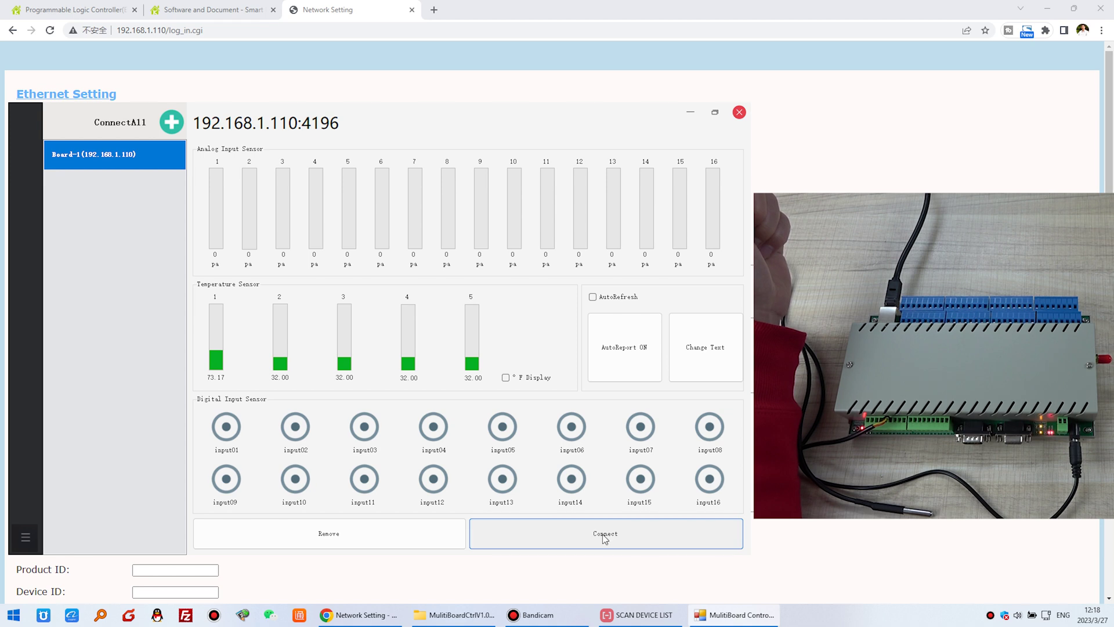
{"action": "left_click", "coordinate": [739, 113]}
- Open the board's configuration file 192.168.1.110.ini from the Settings folder in Notepad
{"action": "left_click", "coordinate": [455, 615]}
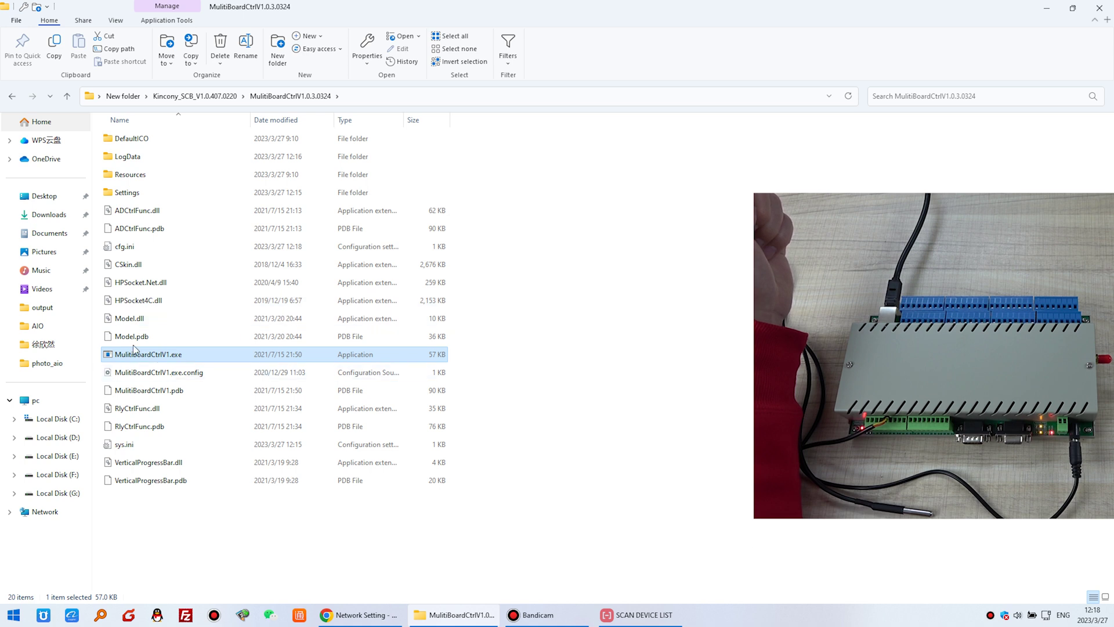
{"action": "double_click", "coordinate": [143, 195]}
{"action": "left_click", "coordinate": [145, 144]}
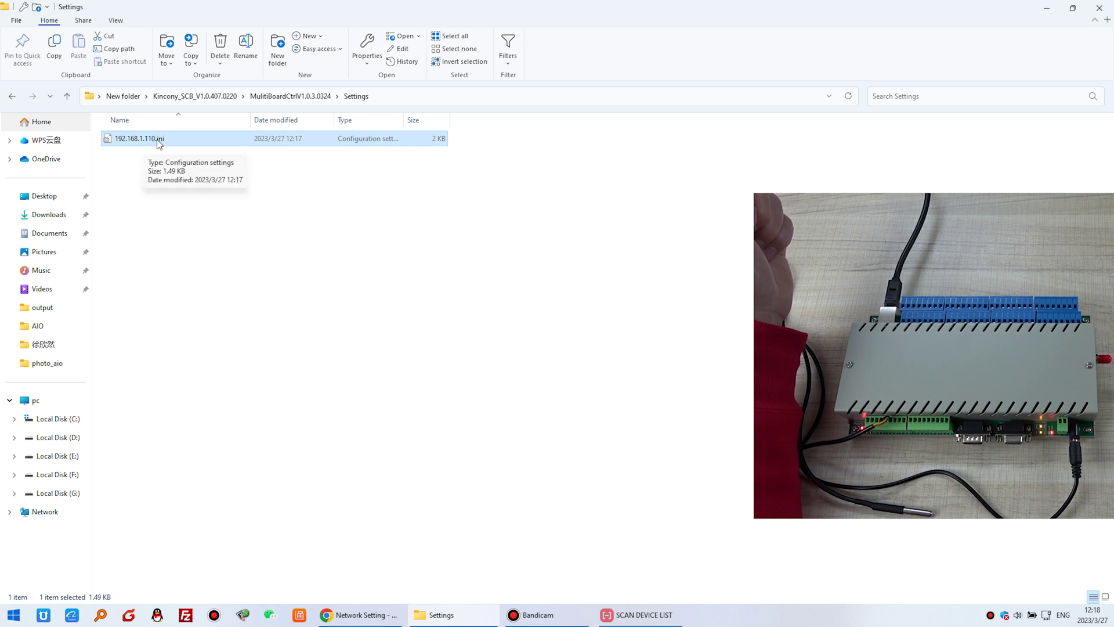
{"action": "key", "text": "super"}
{"action": "left_click", "coordinate": [60, 316]}
{"action": "left_click_drag", "start_coordinate": [232, 84], "coordinate": [446, 162]}
{"action": "left_click_drag", "start_coordinate": [150, 139], "coordinate": [342, 279]}
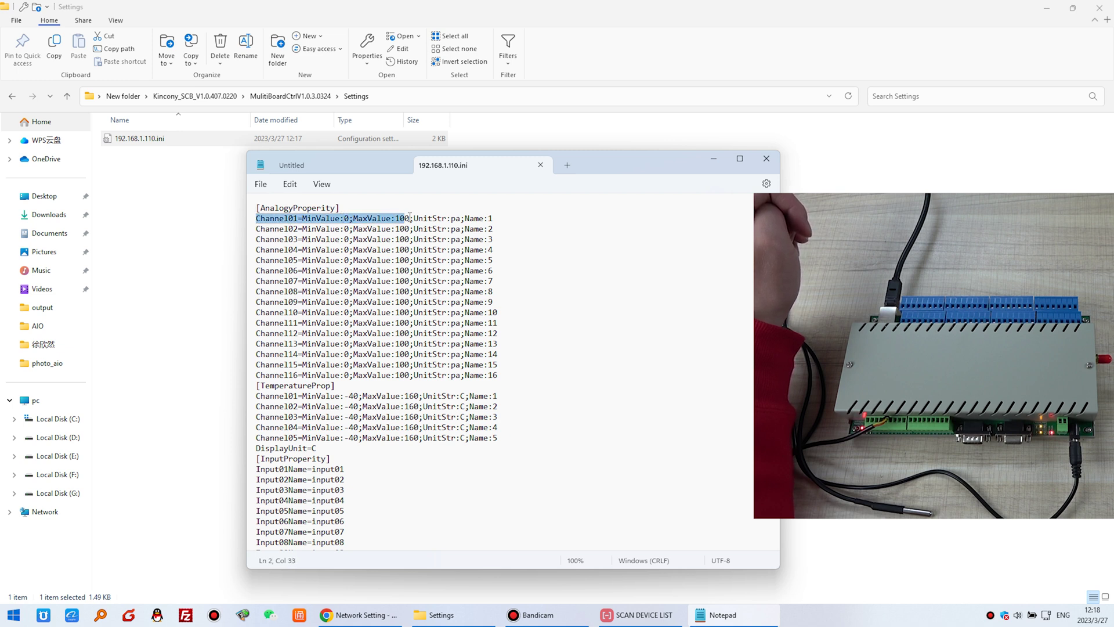
- Set analog channel 1's unit to M, name temperature channel 1 T1 and digital input 1 smoke, and save the configuration file
{"action": "left_click", "coordinate": [451, 219]}
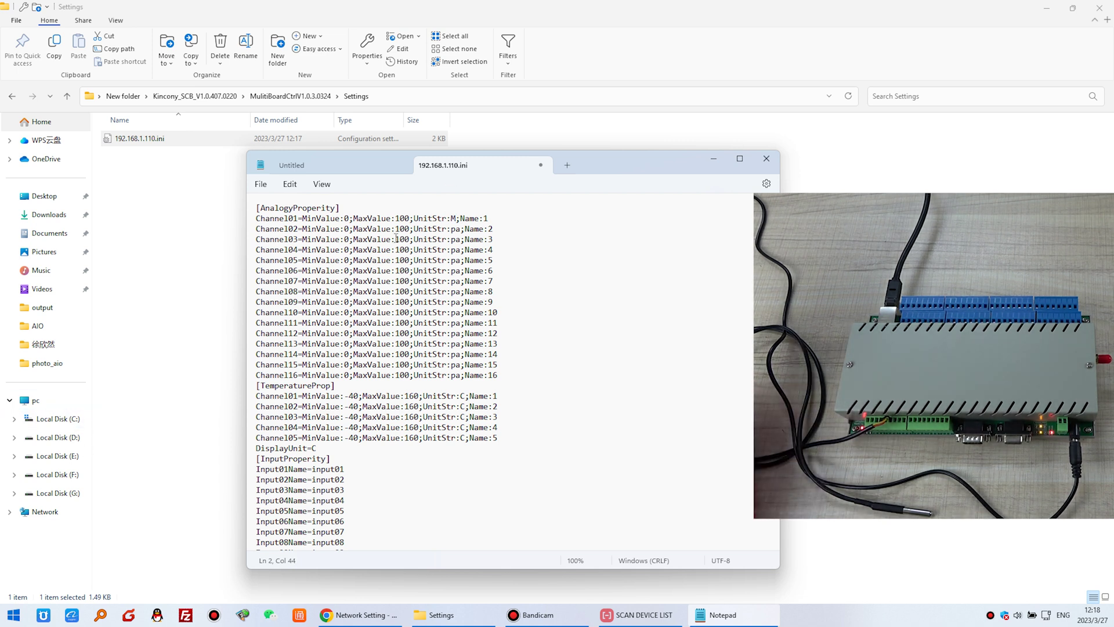
{"action": "left_click_drag", "start_coordinate": [447, 228], "coordinate": [457, 231]}
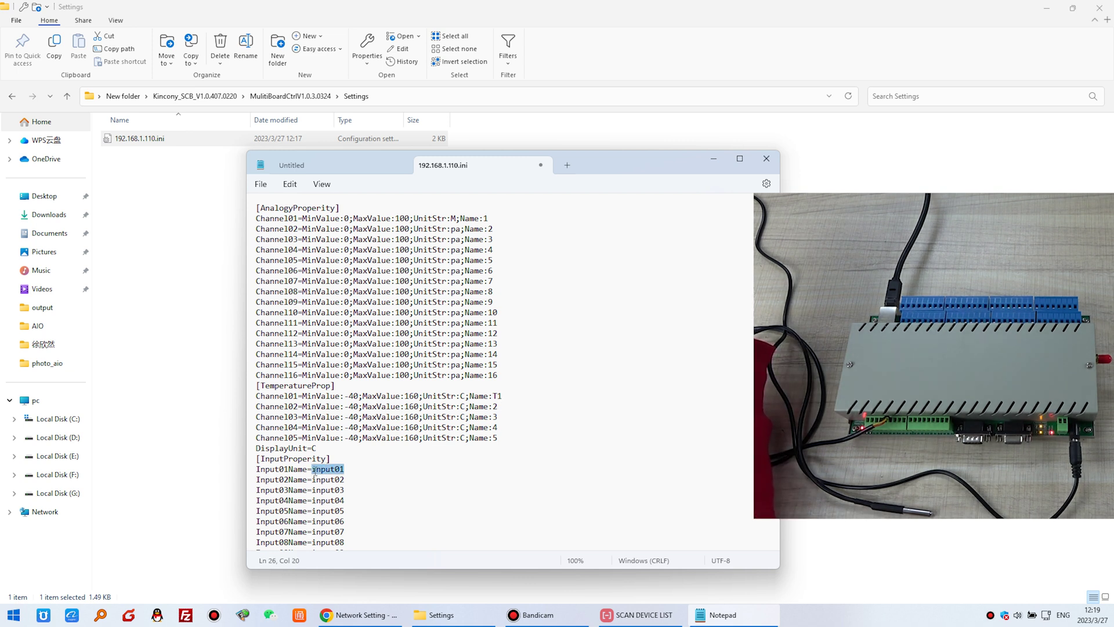
{"action": "type", "text": "smoke"}
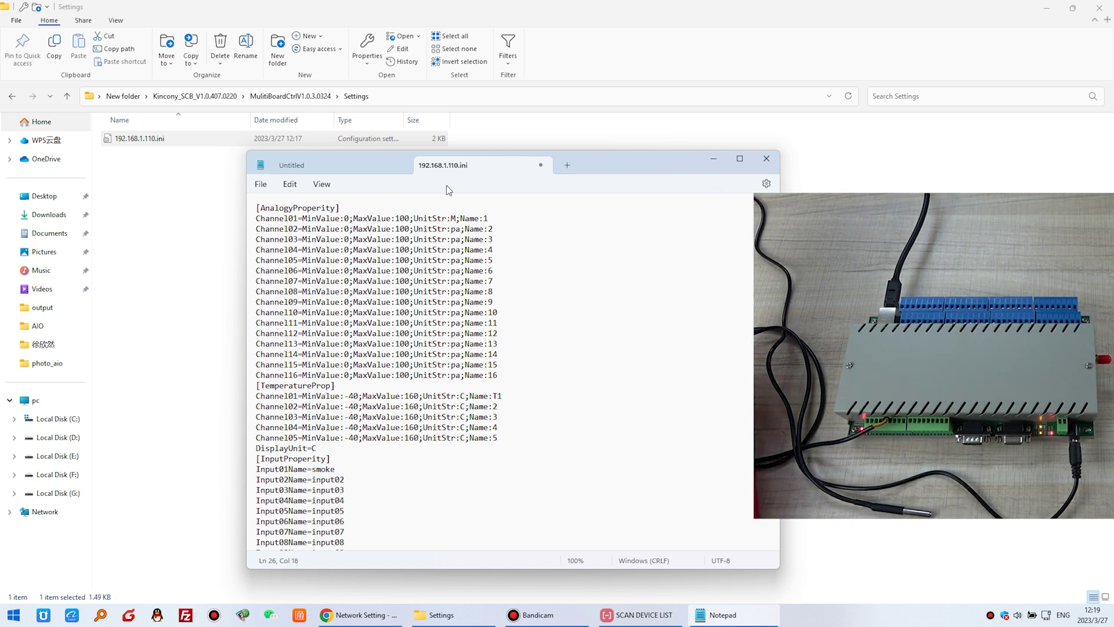
{"action": "left_click", "coordinate": [262, 184]}
{"action": "left_click", "coordinate": [286, 262]}
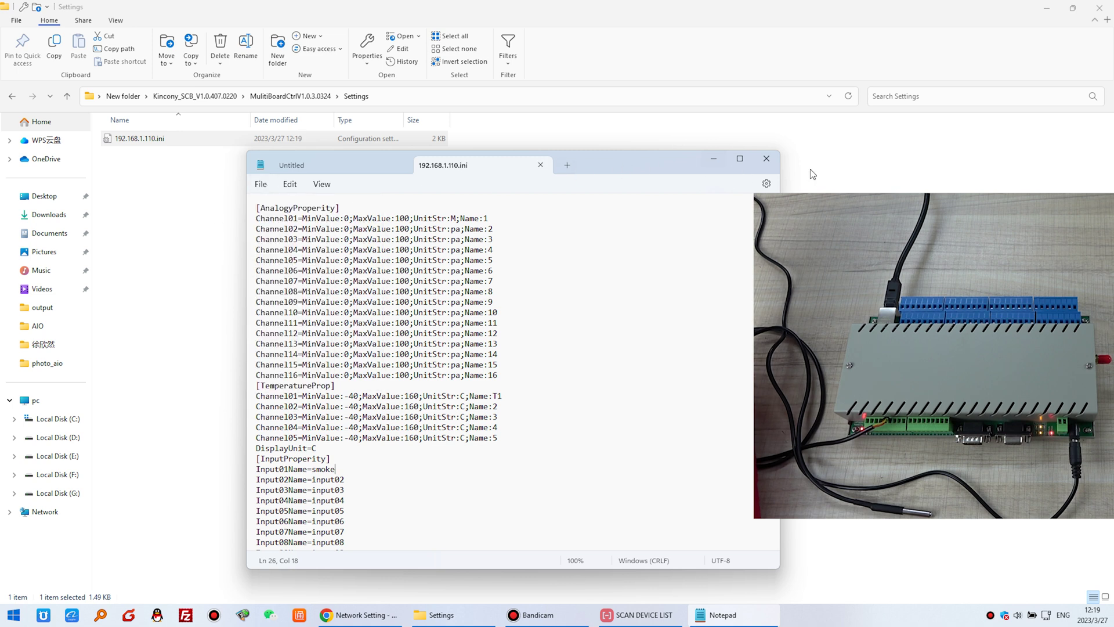
- Close Notepad, relaunch MulitiBoardCtrlV1.exe from its folder and reconnect Board-1 with the edited labels
{"action": "left_click", "coordinate": [766, 160]}
{"action": "left_click", "coordinate": [290, 95]}
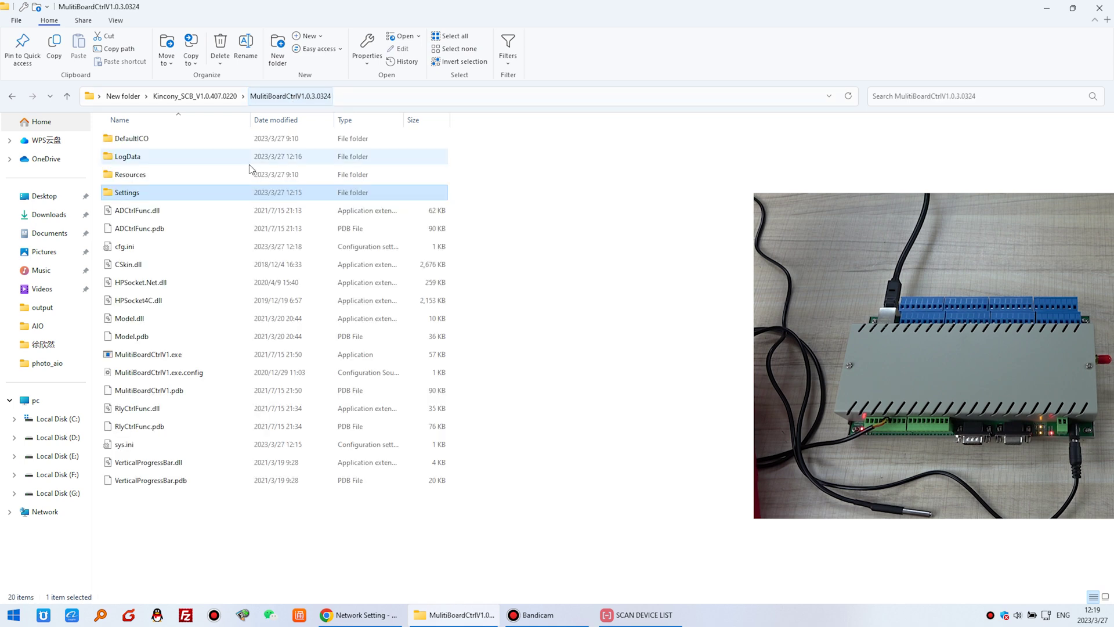
{"action": "double_click", "coordinate": [186, 355]}
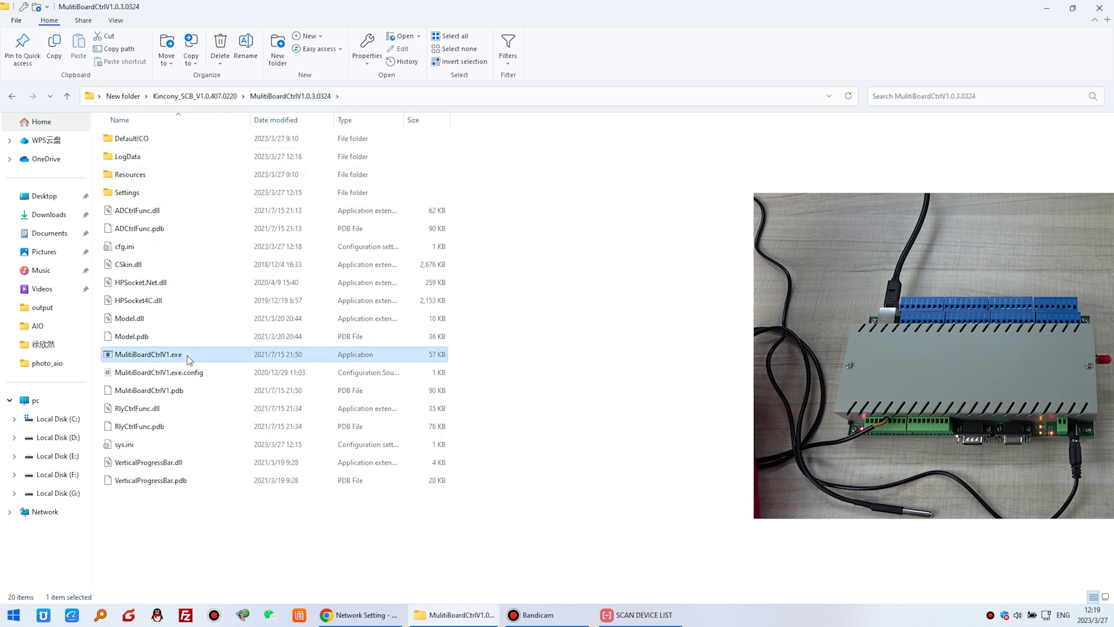
{"action": "left_click", "coordinate": [666, 525]}
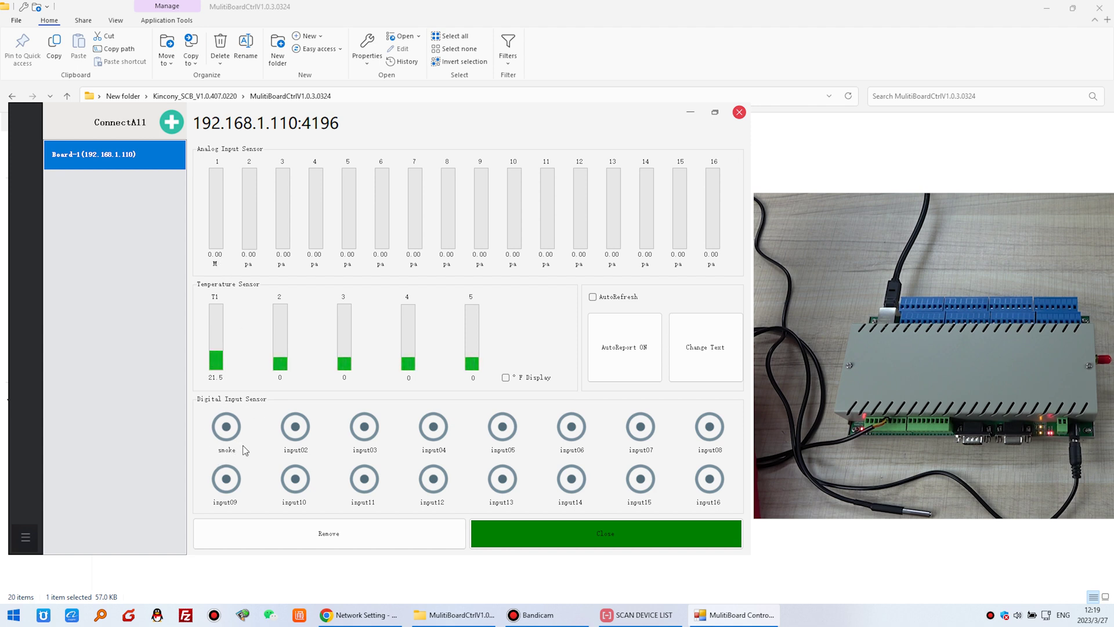
{"action": "left_click_drag", "start_coordinate": [377, 112], "coordinate": [410, 130]}
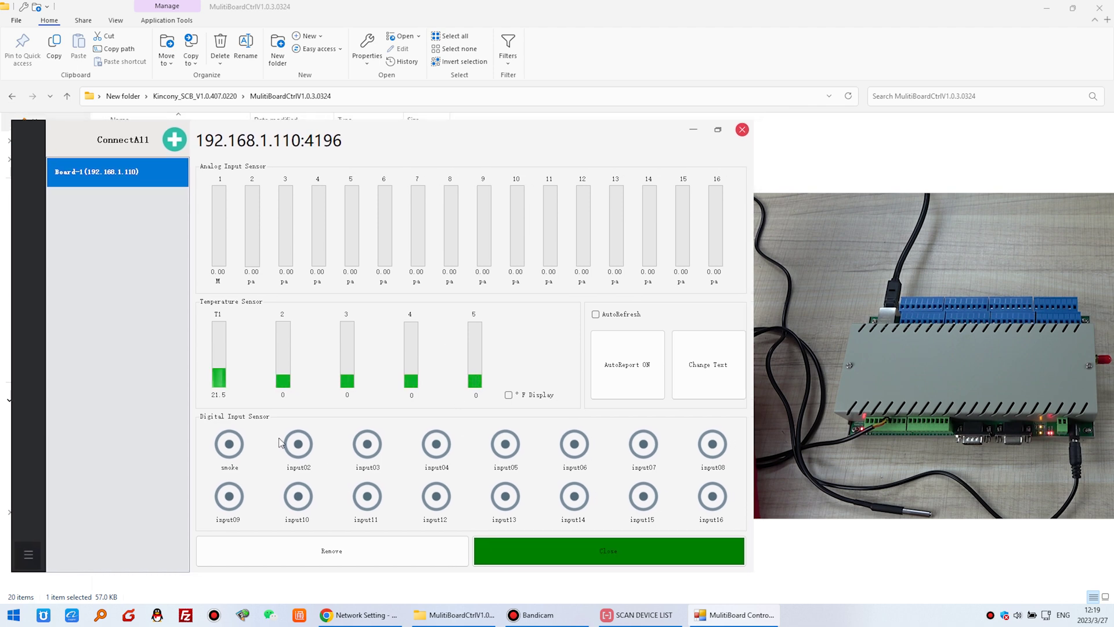
- Locate Board-1's configuration file 192.168.1.110.ini in the Settings folder and return to the control software
{"action": "left_click", "coordinate": [455, 614]}
{"action": "double_click", "coordinate": [153, 196]}
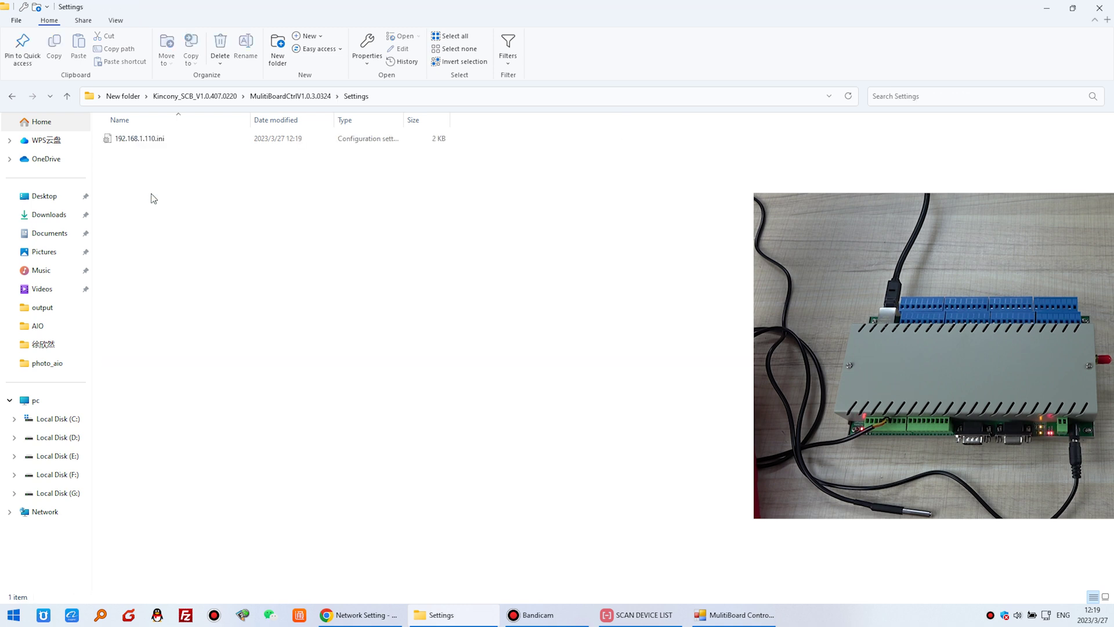
{"action": "left_click", "coordinate": [158, 142]}
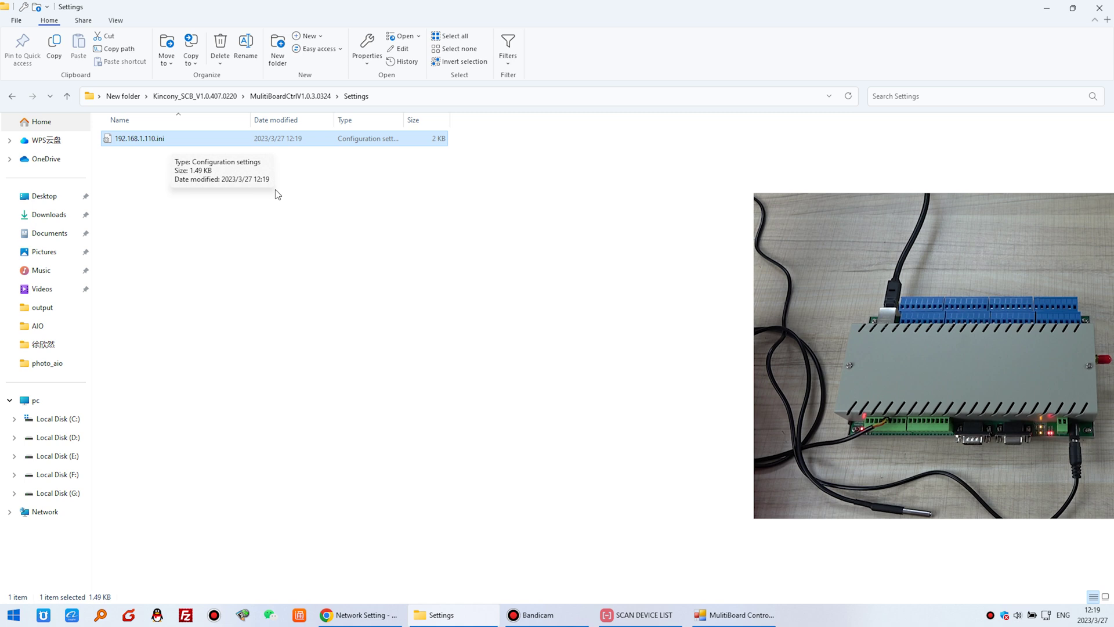
{"action": "left_click", "coordinate": [740, 617]}
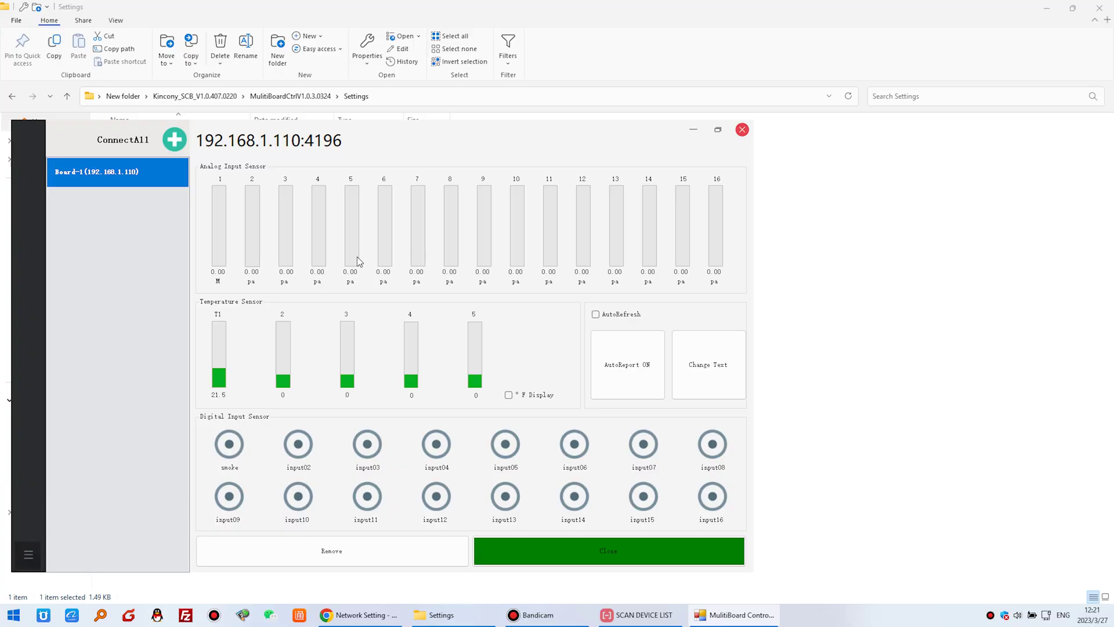
- Bring up the SCAN DEVICE LIST window beside the control software, clear its list and scan the network again
{"action": "left_click", "coordinate": [637, 614]}
{"action": "left_click_drag", "start_coordinate": [389, 225], "coordinate": [914, 241]}
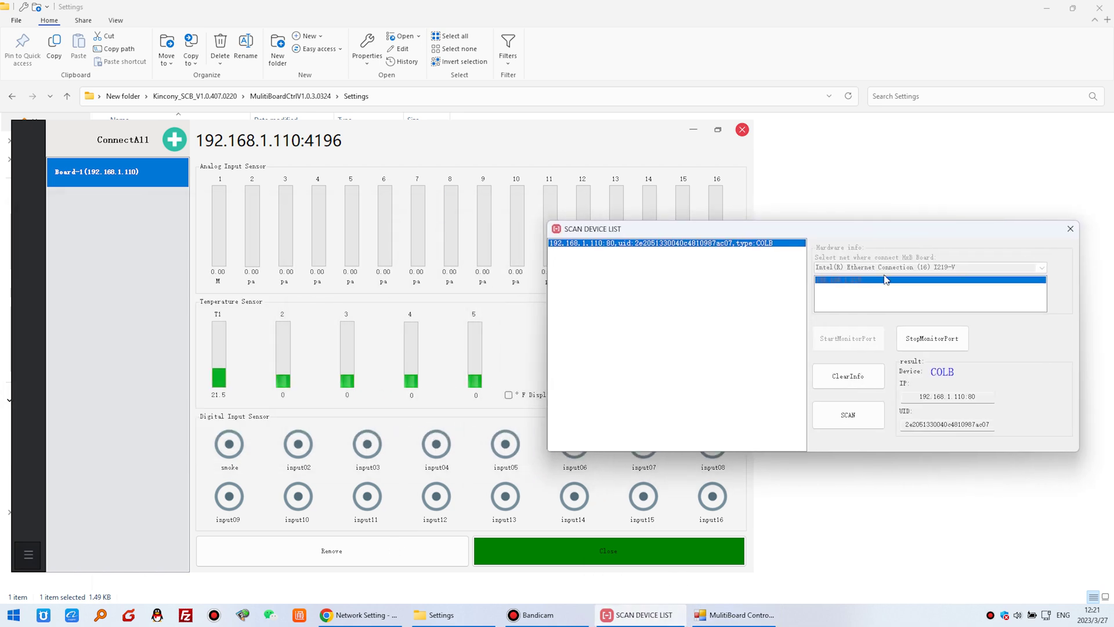
{"action": "left_click", "coordinate": [849, 382]}
{"action": "left_click", "coordinate": [864, 420]}
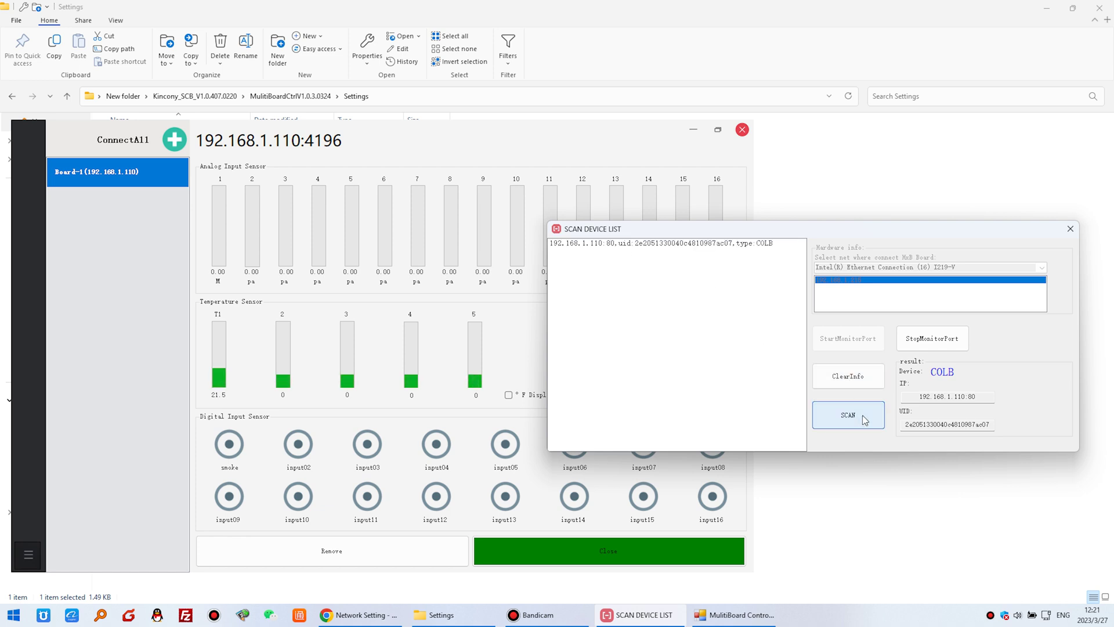
- Compare the details of the scanned COLB boards at 192.168.1.110 and 192.168.1.189
{"action": "left_click", "coordinate": [606, 244]}
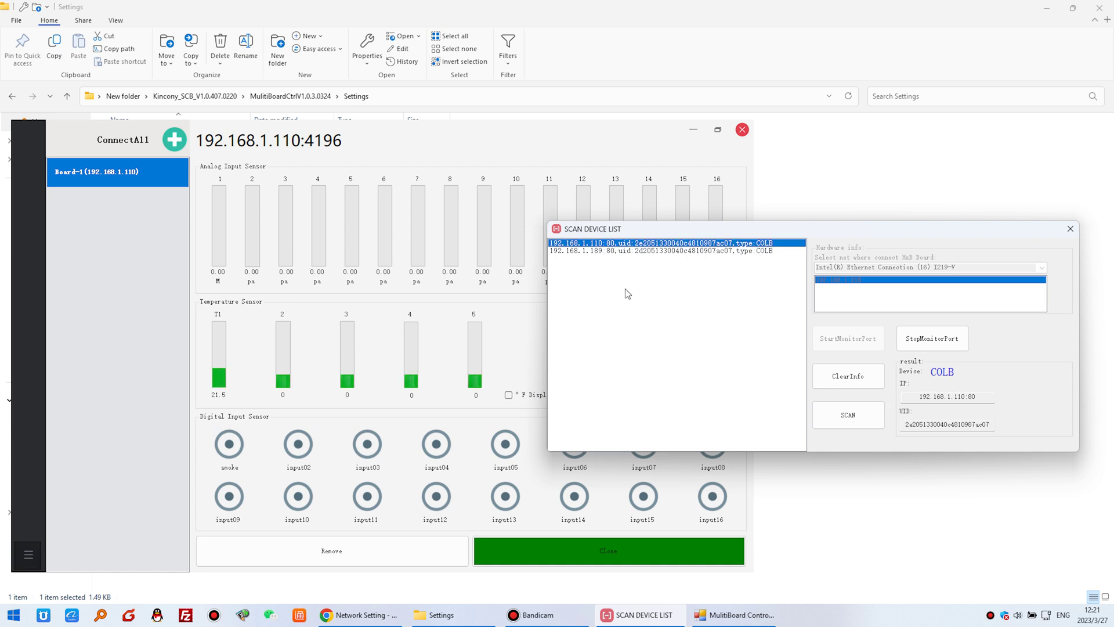
{"action": "left_click", "coordinate": [613, 252]}
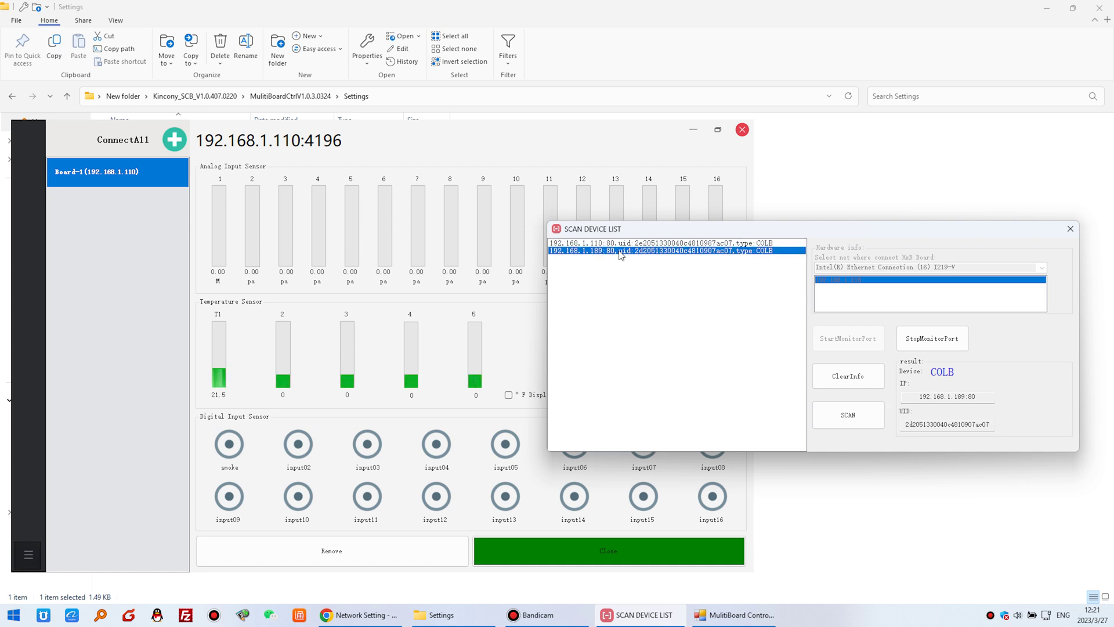
{"action": "left_click", "coordinate": [608, 244]}
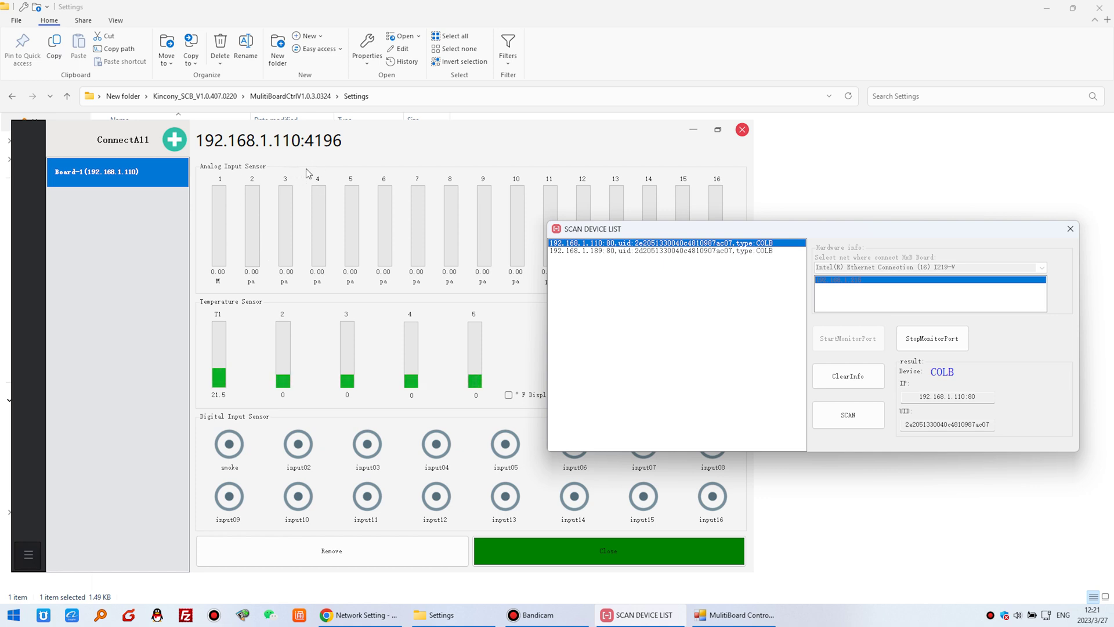
{"action": "left_click", "coordinate": [597, 251]}
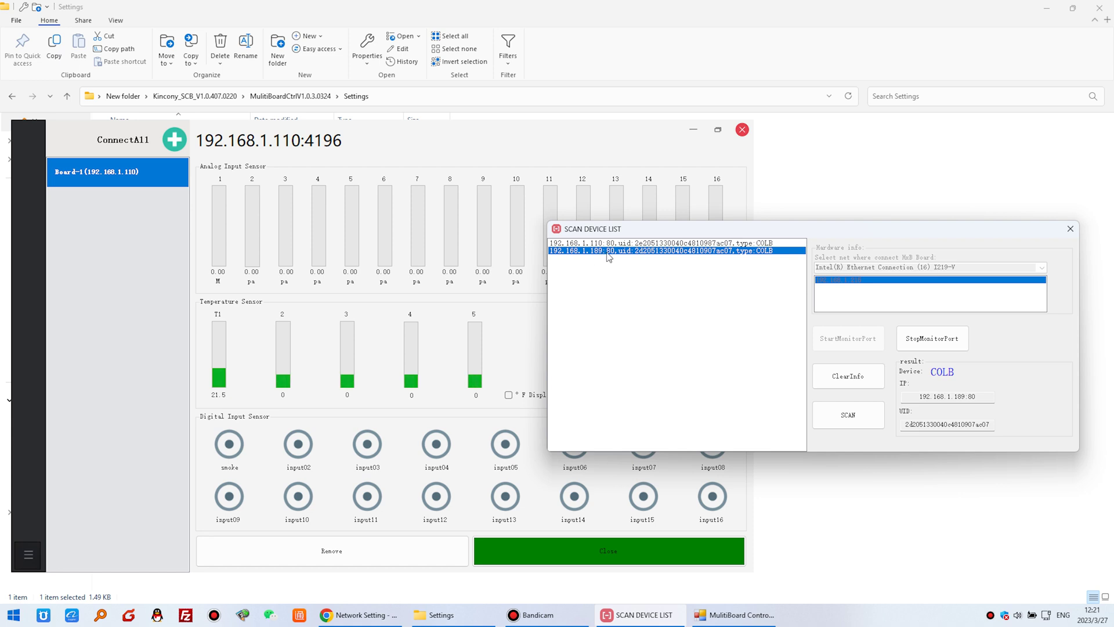
- Switch to Chrome and load the second board's web page at 192.168.1.189 in a new tab
{"action": "left_click", "coordinate": [358, 614]}
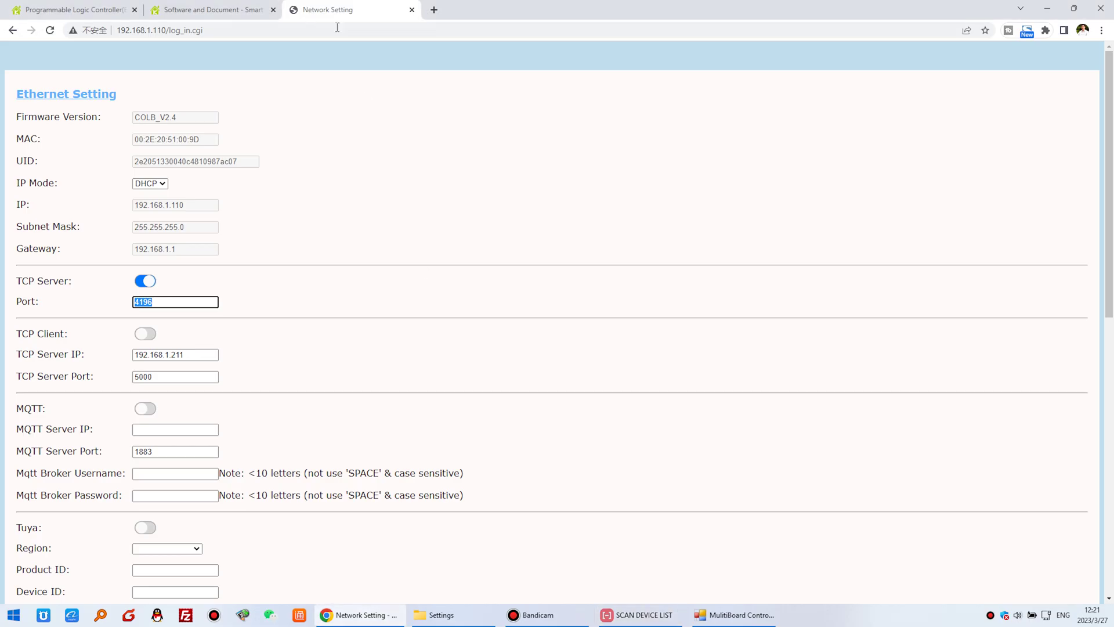
{"action": "left_click", "coordinate": [432, 11]}
{"action": "type", "text": "19"}
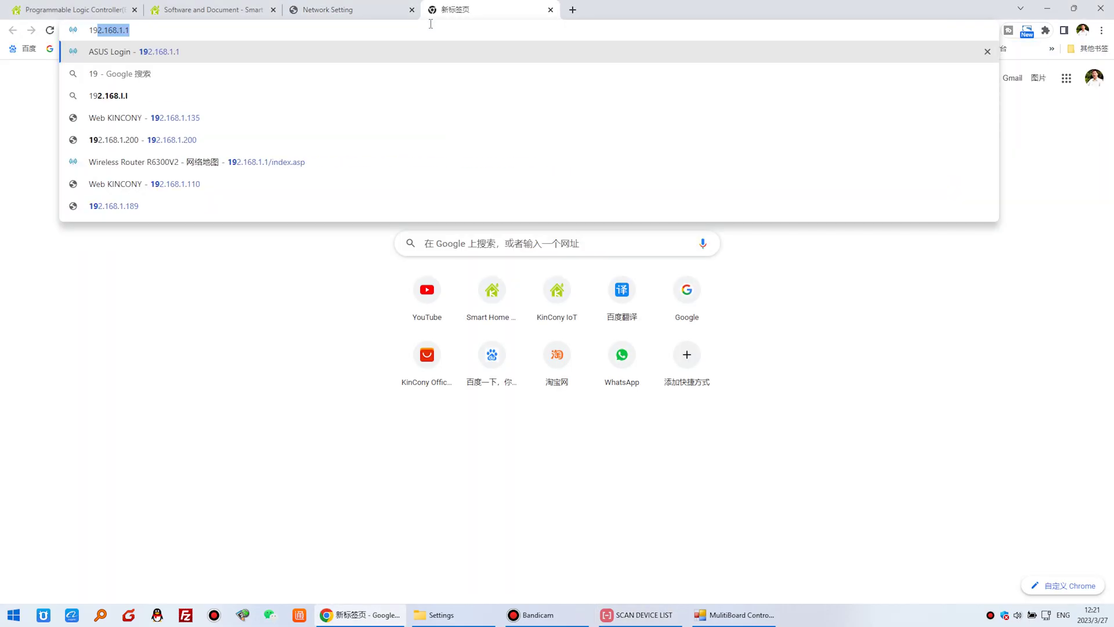
{"action": "type", "text": "2.168.1.189"}
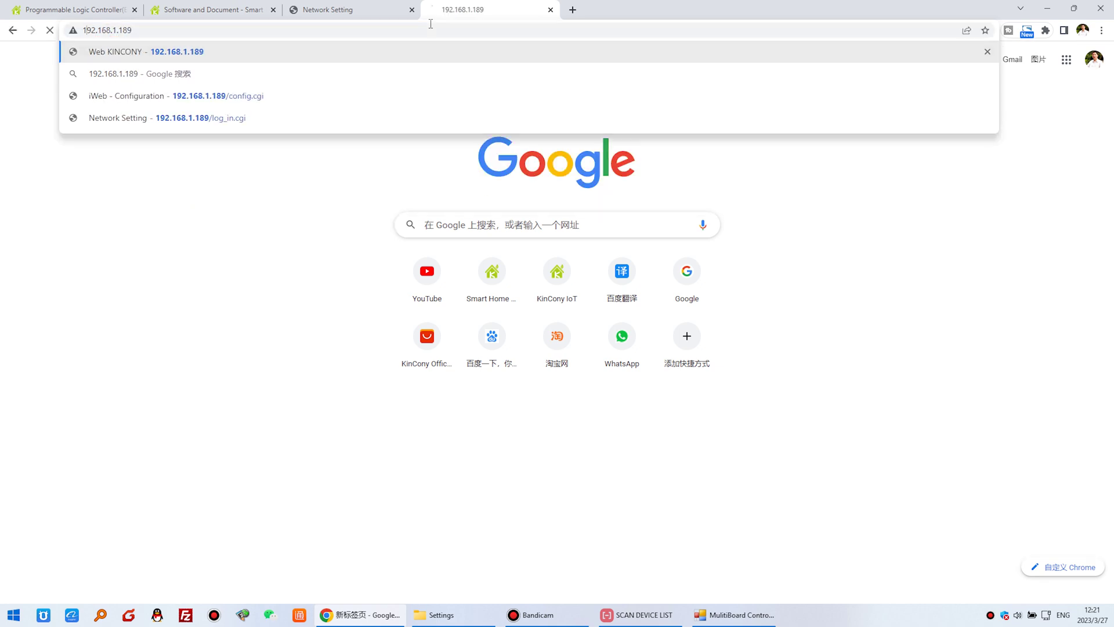
{"action": "key", "text": "Return"}
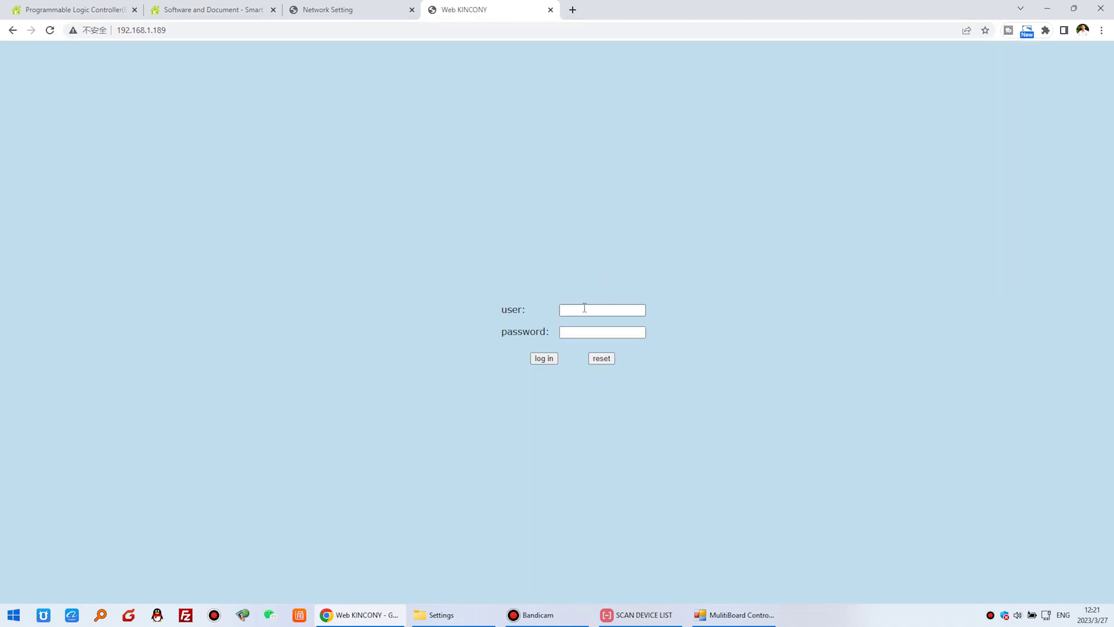
- Log in to the second board's web page with the saved user name and password
{"action": "left_click", "coordinate": [613, 332]}
{"action": "left_click", "coordinate": [610, 332]}
{"action": "left_click", "coordinate": [609, 357]}
{"action": "left_click", "coordinate": [545, 359]}
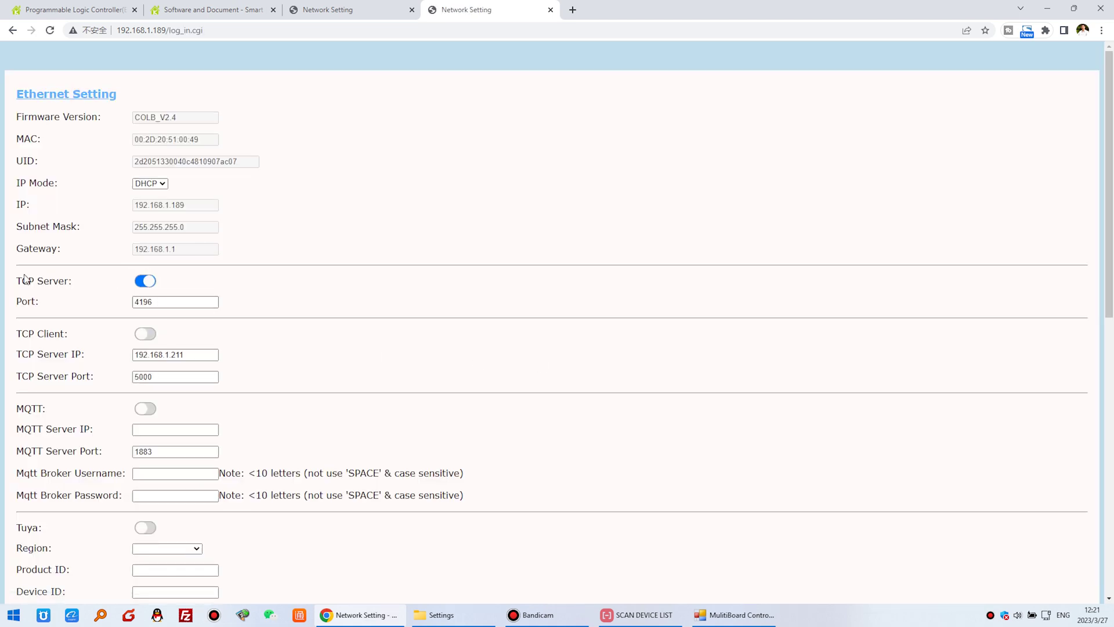
- Save the second board's network settings with the TCP server enabled and restart the board
{"action": "scroll", "coordinate": [62, 288], "scroll_direction": "down", "scroll_amount": 10}
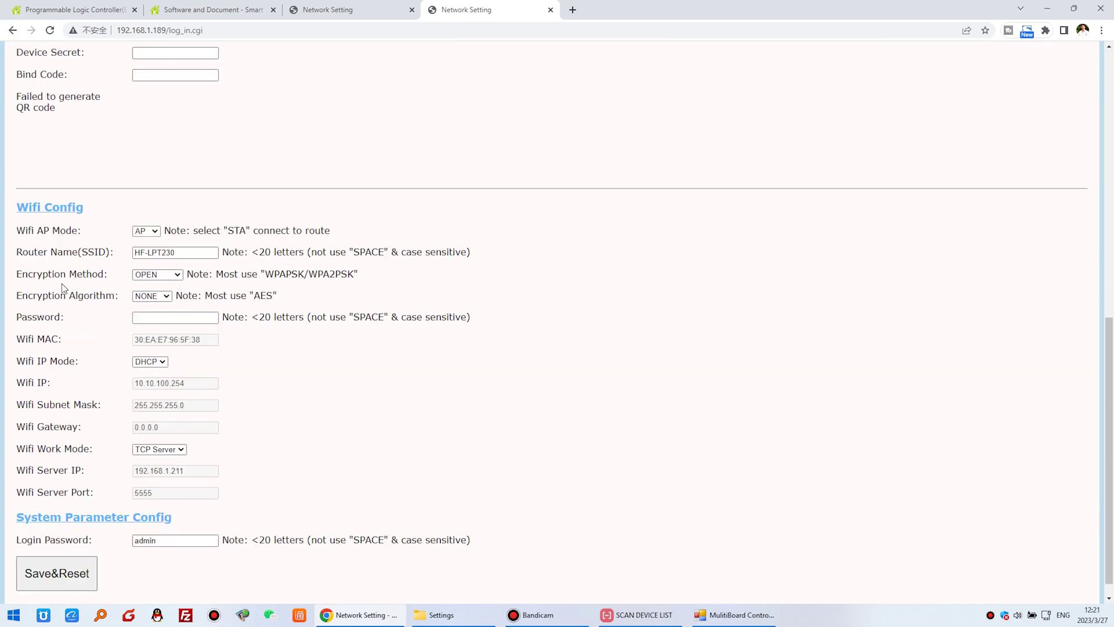
{"action": "left_click", "coordinate": [57, 553]}
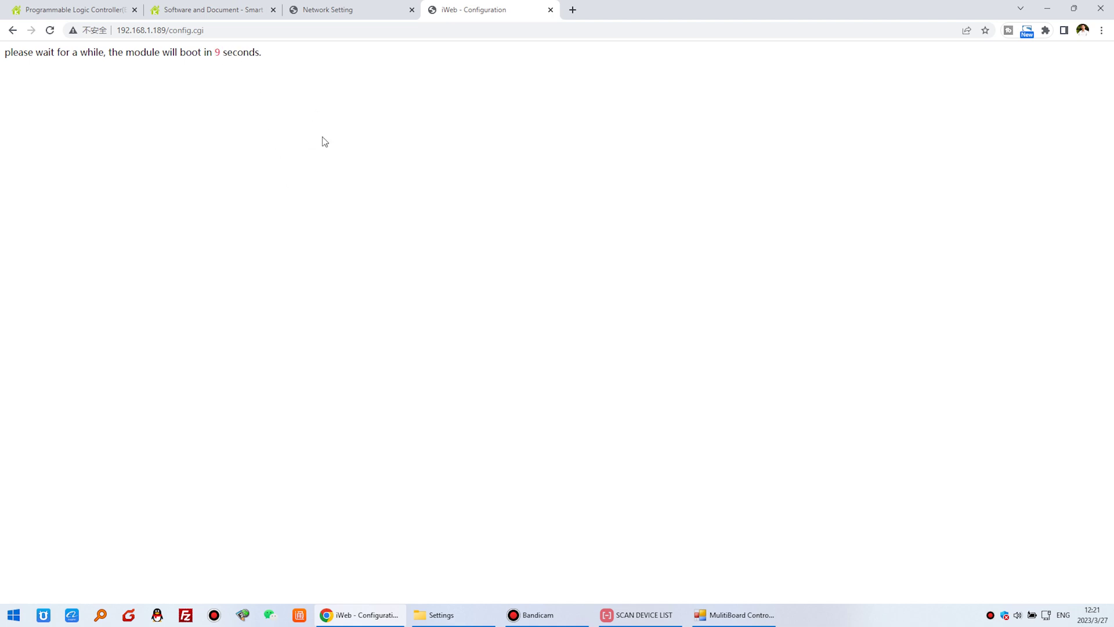
- Switch to the MulitiBoard control software and add a COL/COLB board named Board-2 at IP 192.168.1.189, port 4196
{"action": "left_click", "coordinate": [723, 618]}
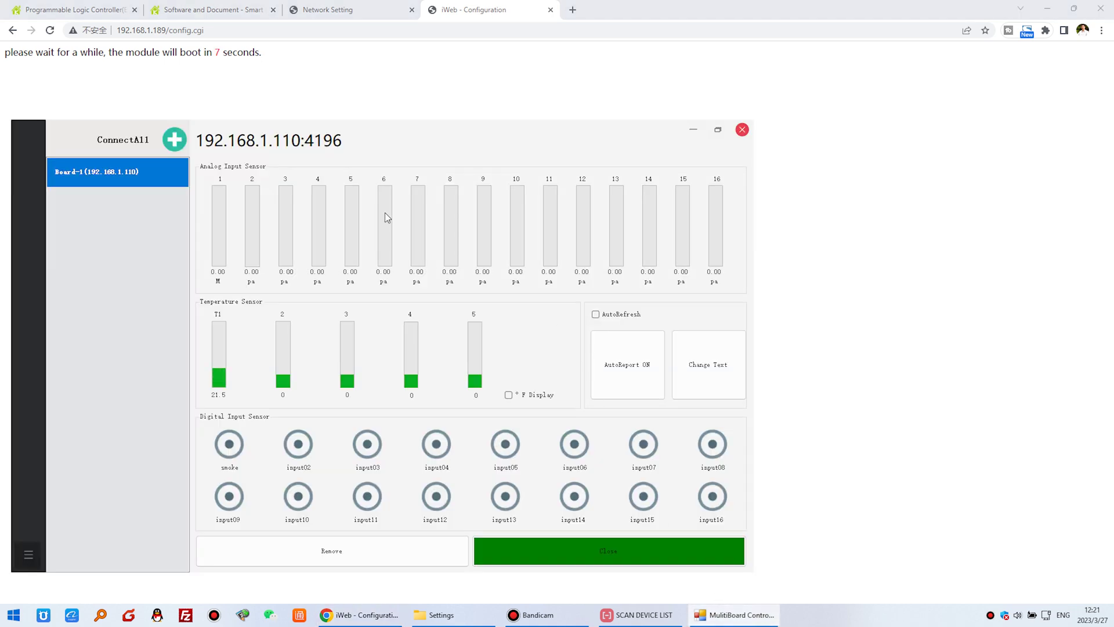
{"action": "left_click_drag", "start_coordinate": [384, 143], "coordinate": [395, 123]}
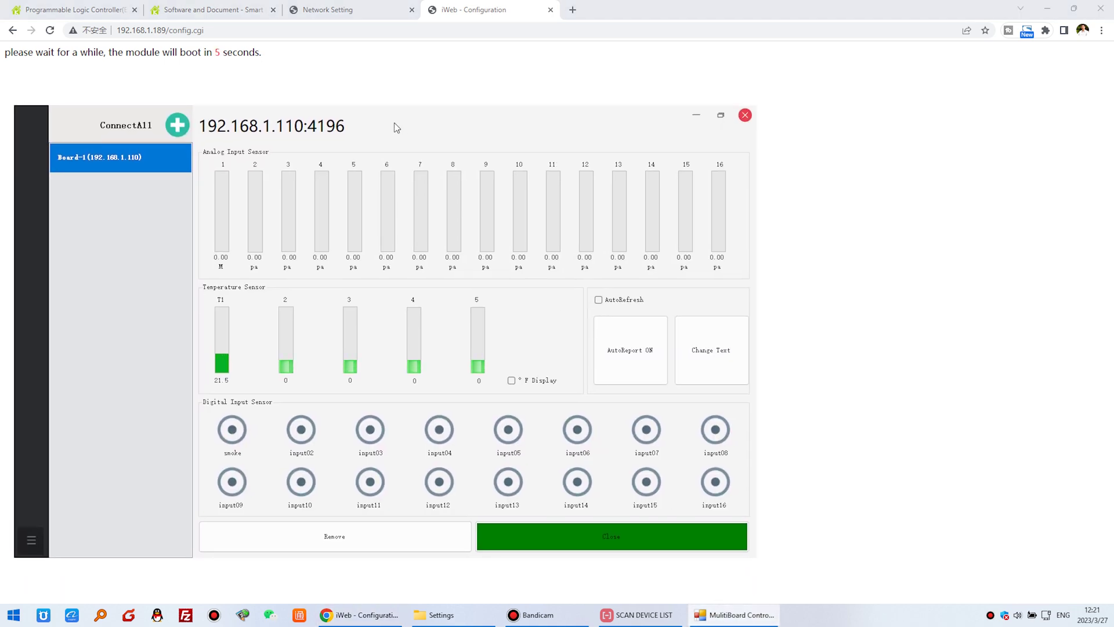
{"action": "left_click", "coordinate": [177, 125]}
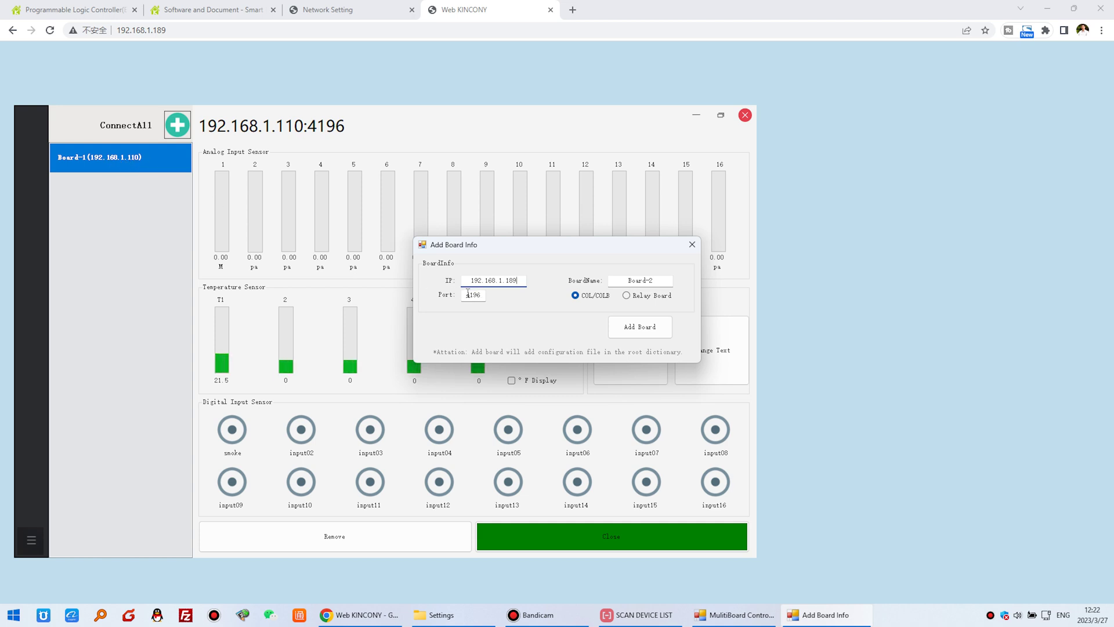
{"action": "left_click", "coordinate": [639, 327]}
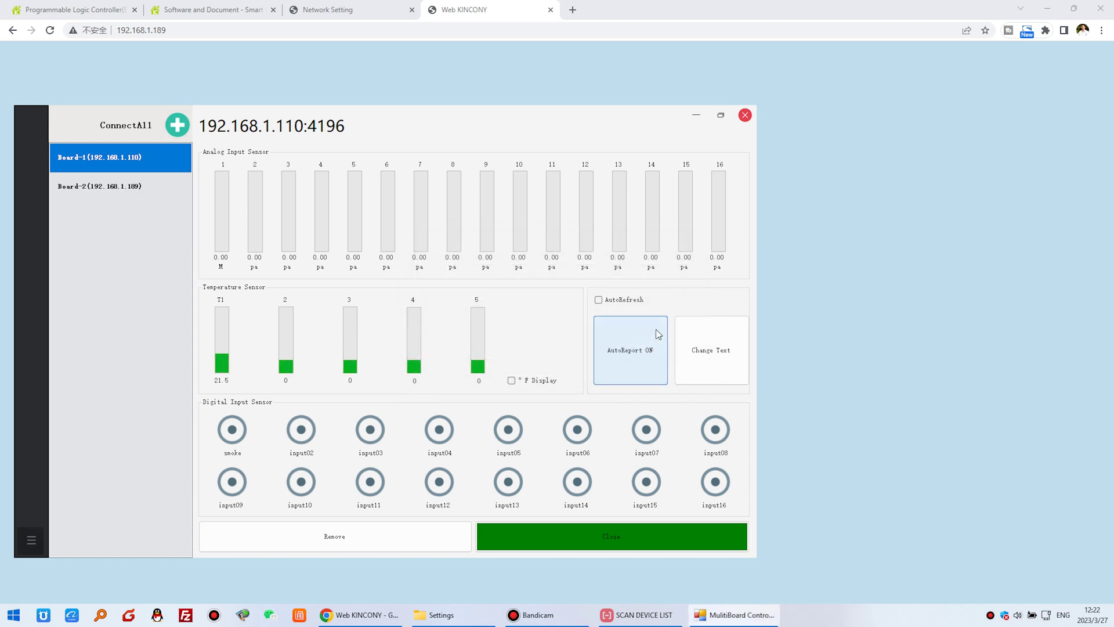
- Connect Board-2 and compare its temperature sensor readings with those of Board-1
{"action": "left_click", "coordinate": [147, 187]}
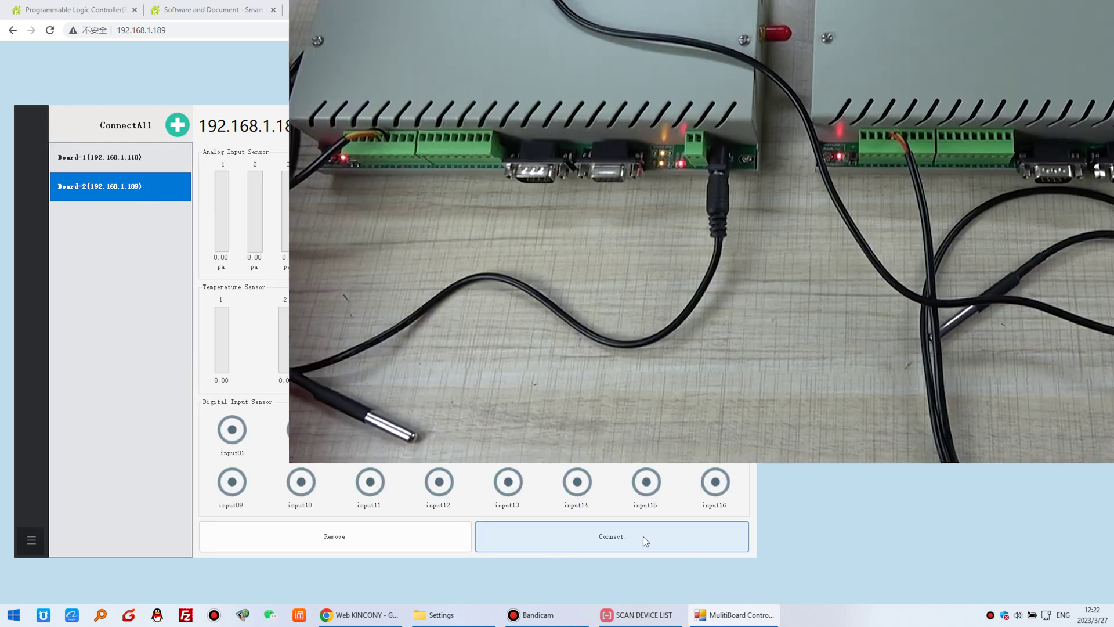
{"action": "left_click", "coordinate": [643, 536]}
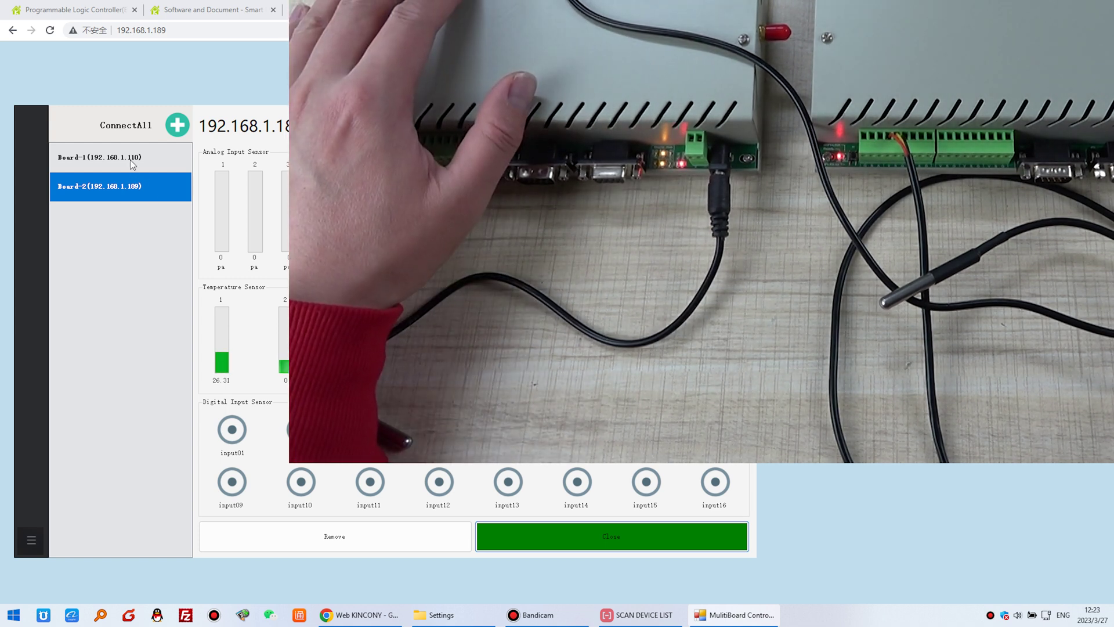
{"action": "left_click", "coordinate": [131, 160]}
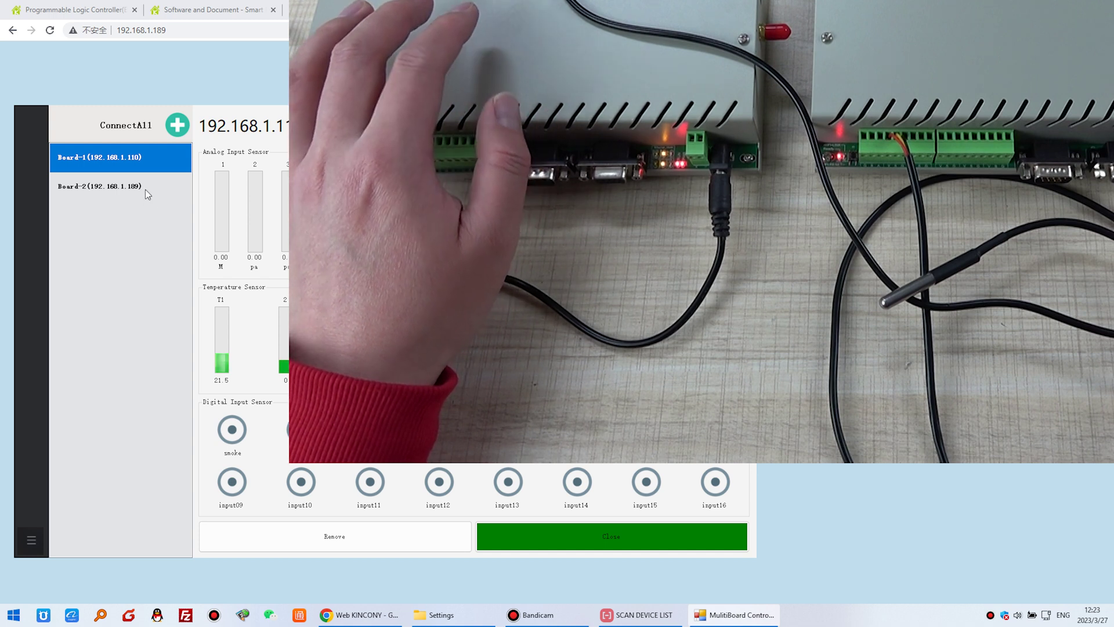
{"action": "left_click", "coordinate": [145, 189]}
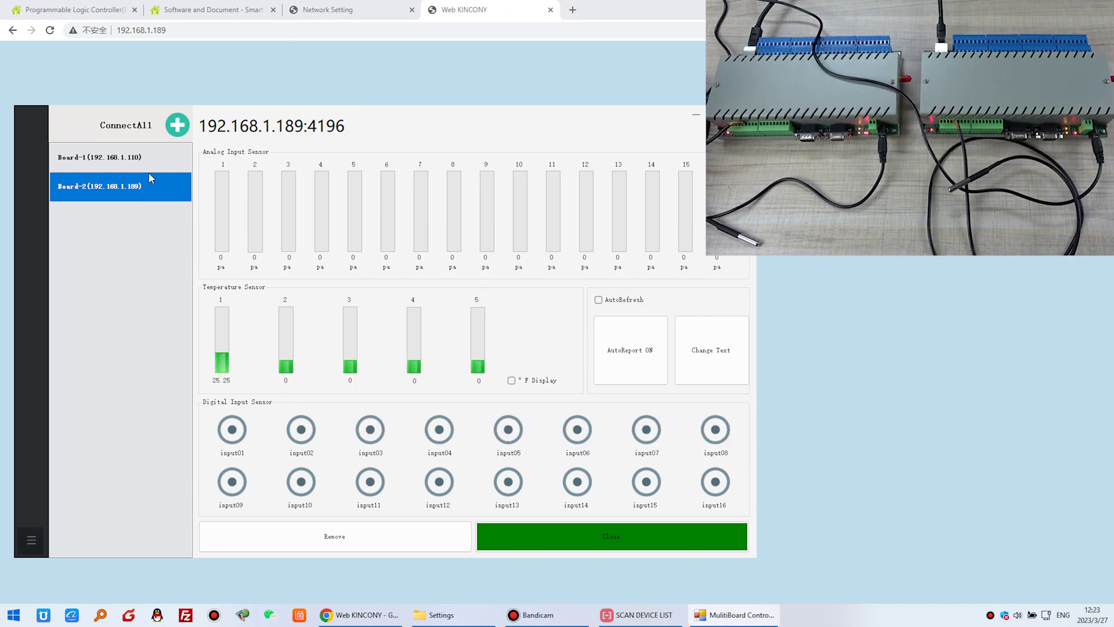
- Add a third COL/COLB board named Board-3 with IP 192.168.1.200 and port 4196
{"action": "left_click", "coordinate": [177, 125]}
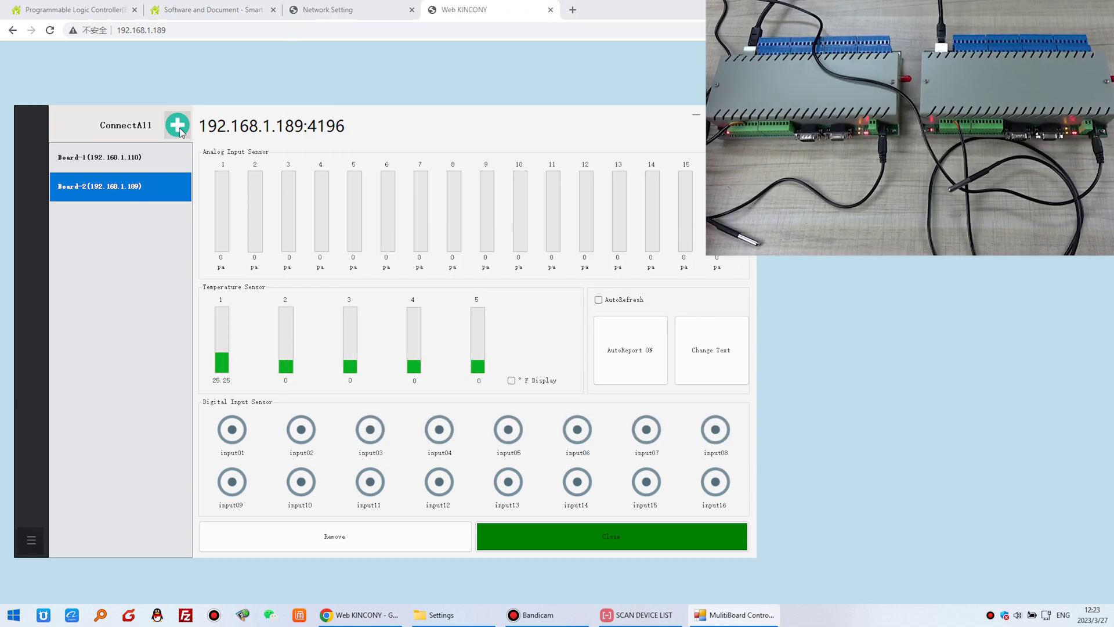
{"action": "left_click", "coordinate": [646, 281]}
{"action": "type", "text": "-3"}
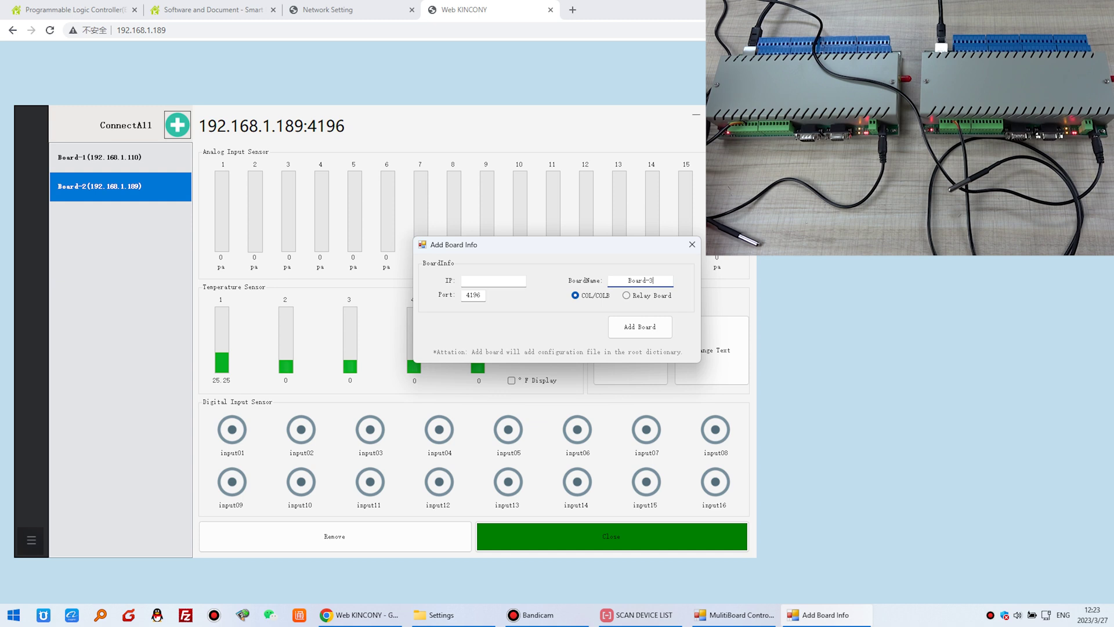
{"action": "left_click", "coordinate": [525, 281]}
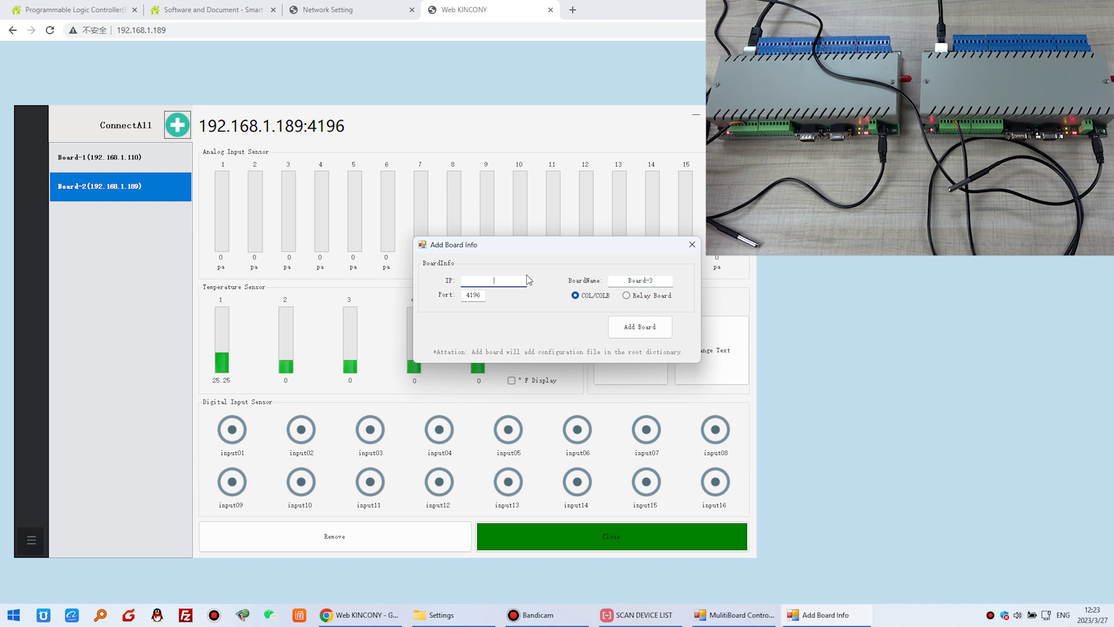
{"action": "type", "text": "192.168."}
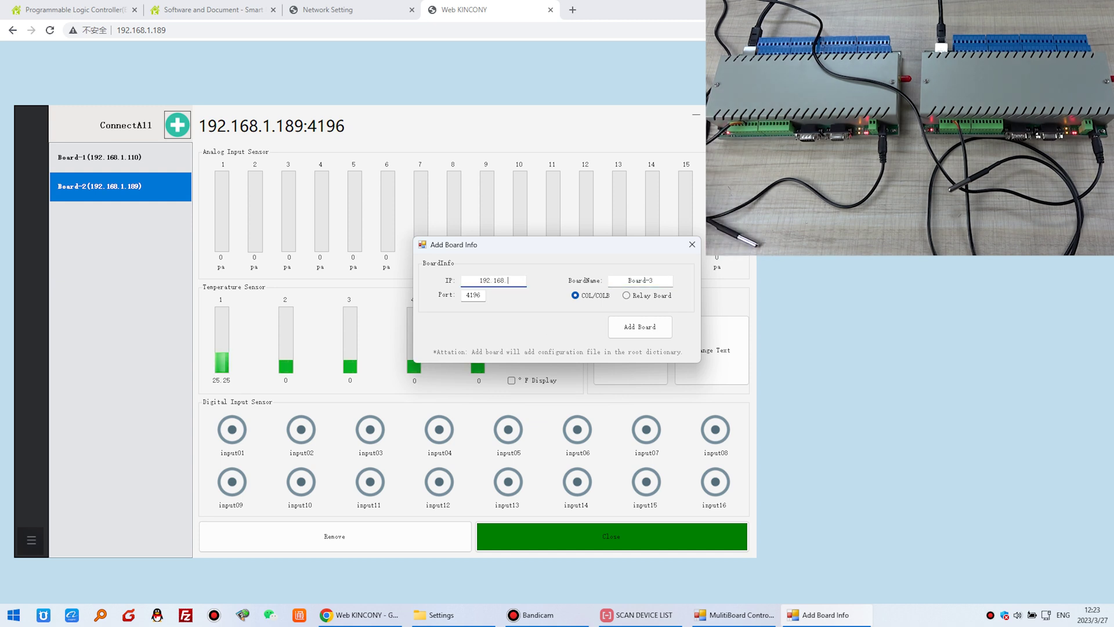
{"action": "type", "text": "1.200"}
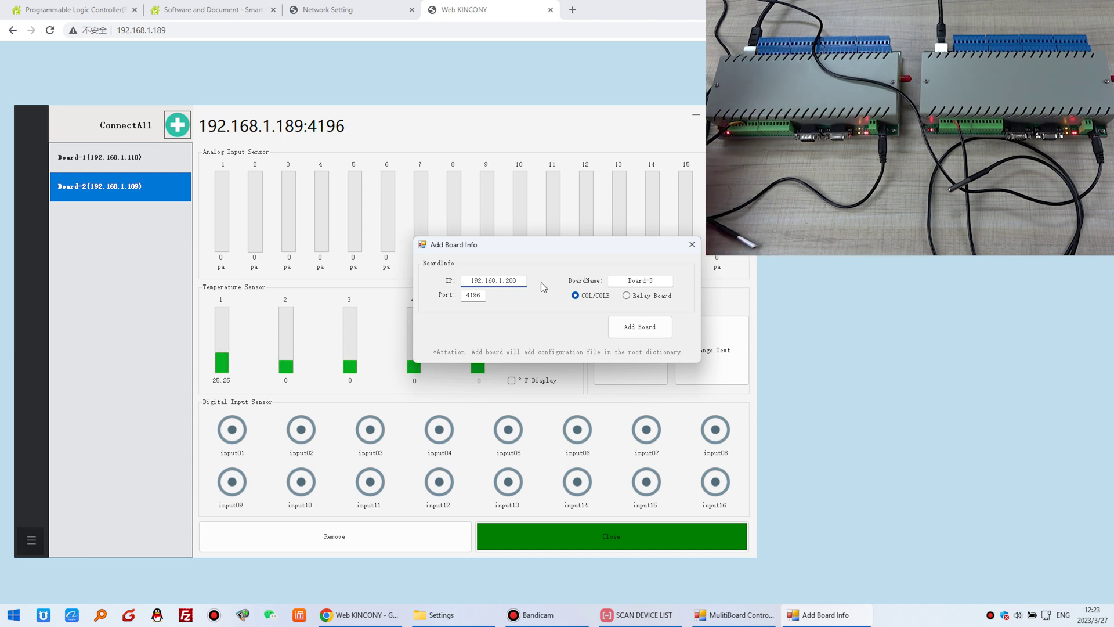
{"action": "left_click", "coordinate": [658, 336]}
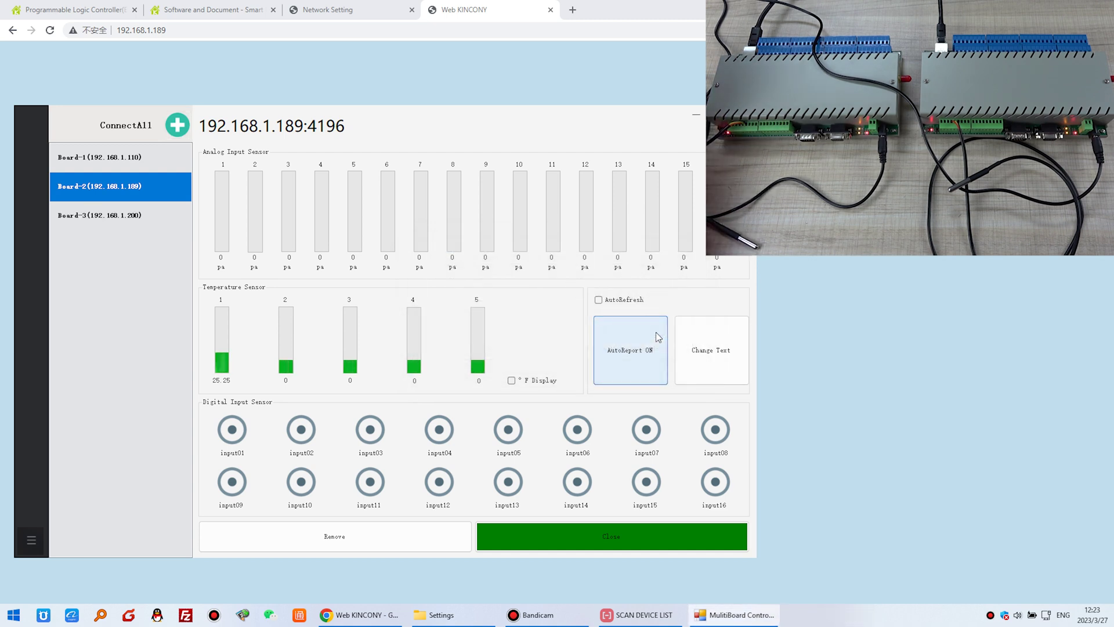
- Go through the sensor and input pages of Board-1, Board-2 and Board-3 in the board list
{"action": "left_click", "coordinate": [148, 213]}
{"action": "left_click", "coordinate": [146, 186]}
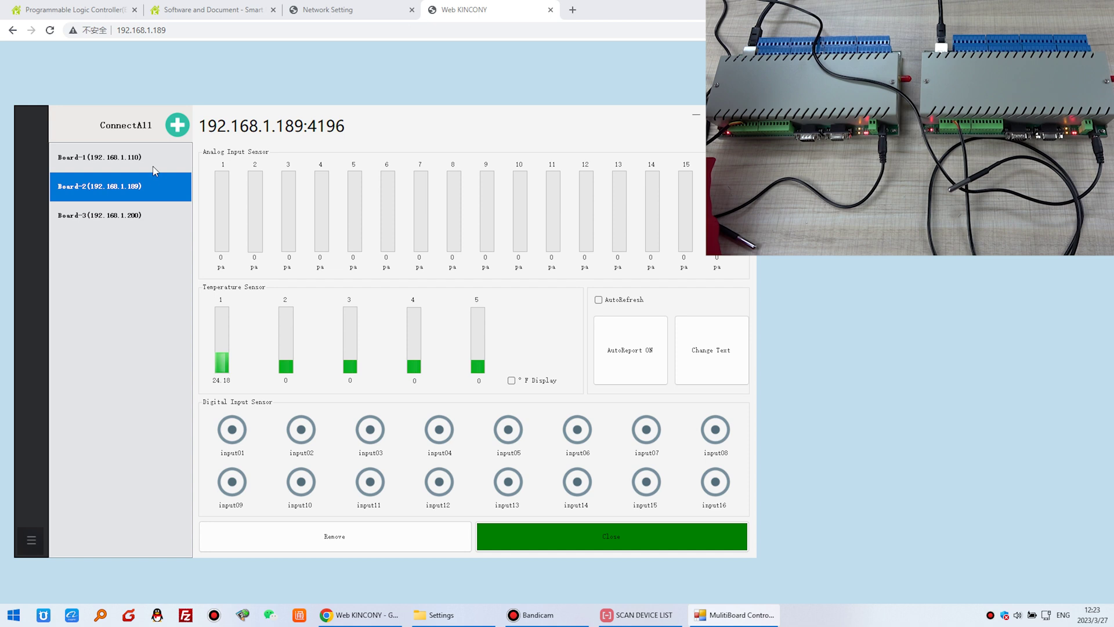
{"action": "left_click", "coordinate": [153, 159]}
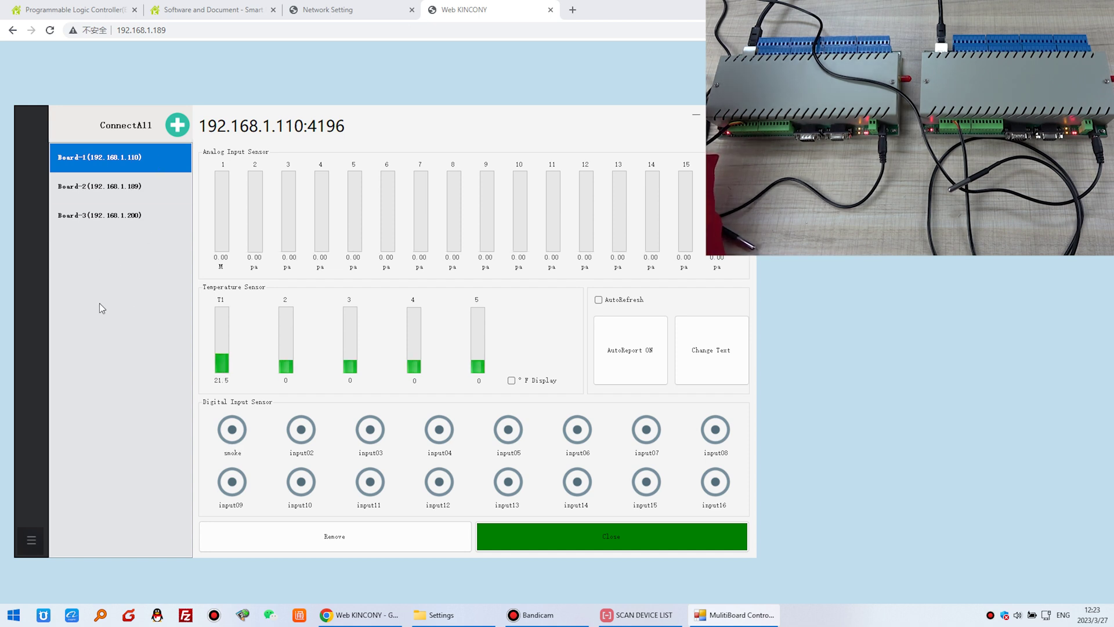
{"action": "left_click", "coordinate": [118, 190]}
{"action": "left_click", "coordinate": [119, 215]}
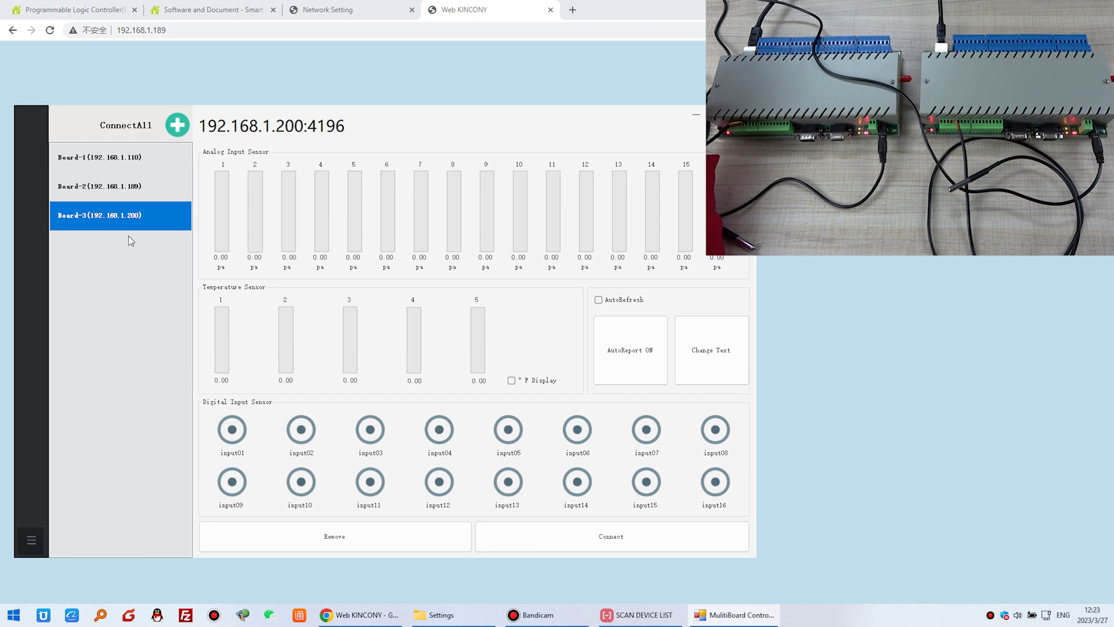
{"action": "left_click", "coordinate": [105, 185]}
{"action": "left_click", "coordinate": [114, 158]}
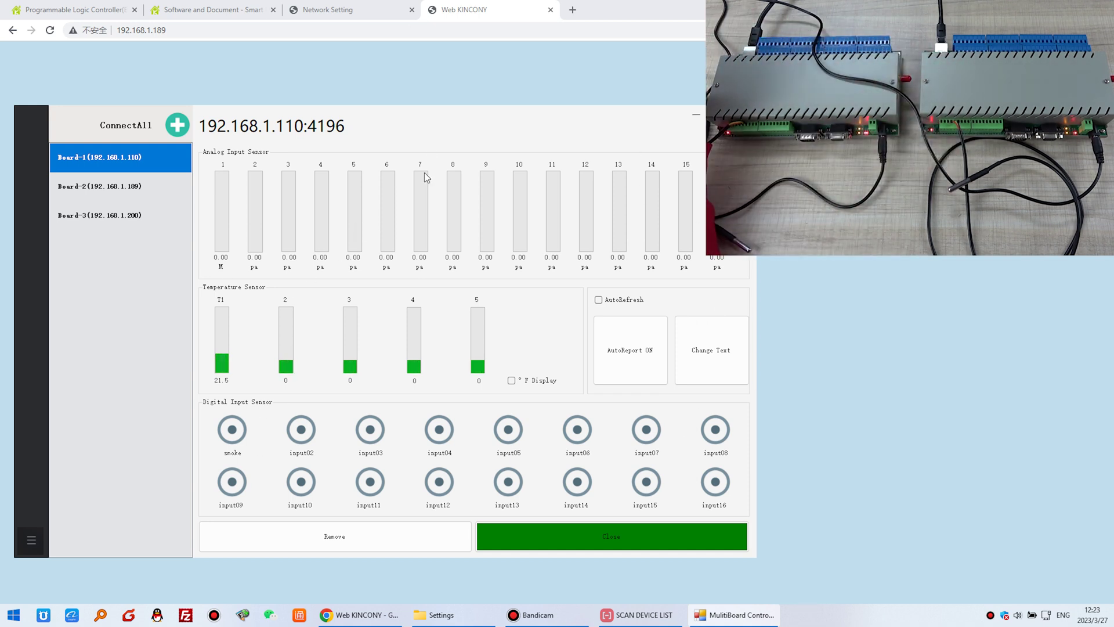
{"action": "mouse_move", "coordinate": [418, 129]}
{"action": "left_mouse_down"}
{"action": "mouse_move", "coordinate": [427, 145]}
{"action": "mouse_move", "coordinate": [420, 137]}
{"action": "left_mouse_up"}
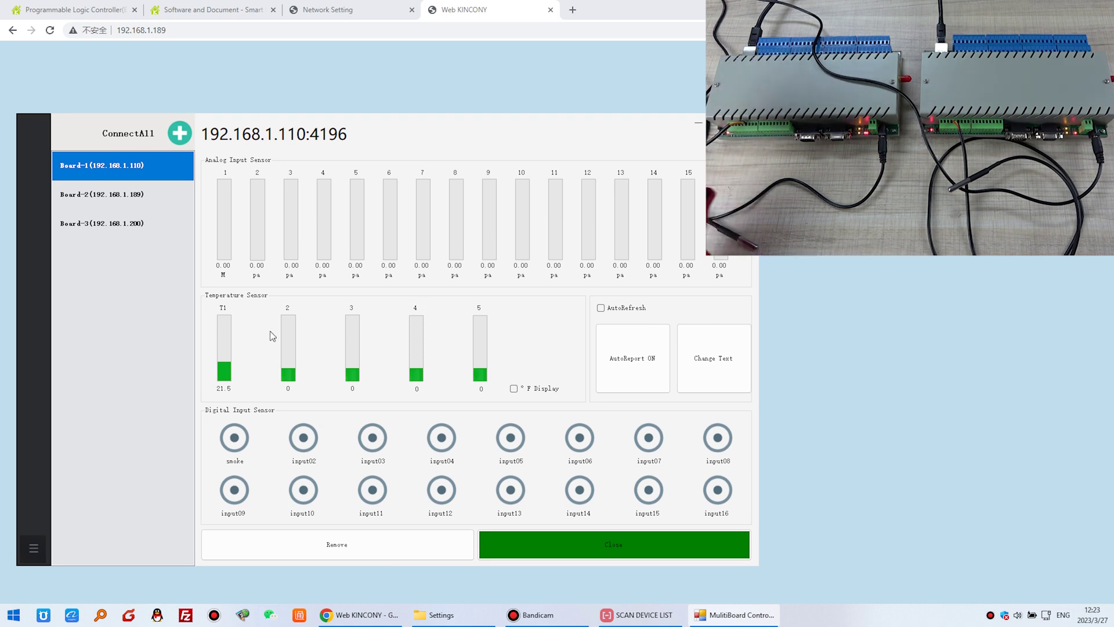
{"action": "left_click", "coordinate": [156, 194]}
{"action": "left_click", "coordinate": [148, 219]}
{"action": "left_click", "coordinate": [149, 196]}
{"action": "left_click", "coordinate": [150, 168]}
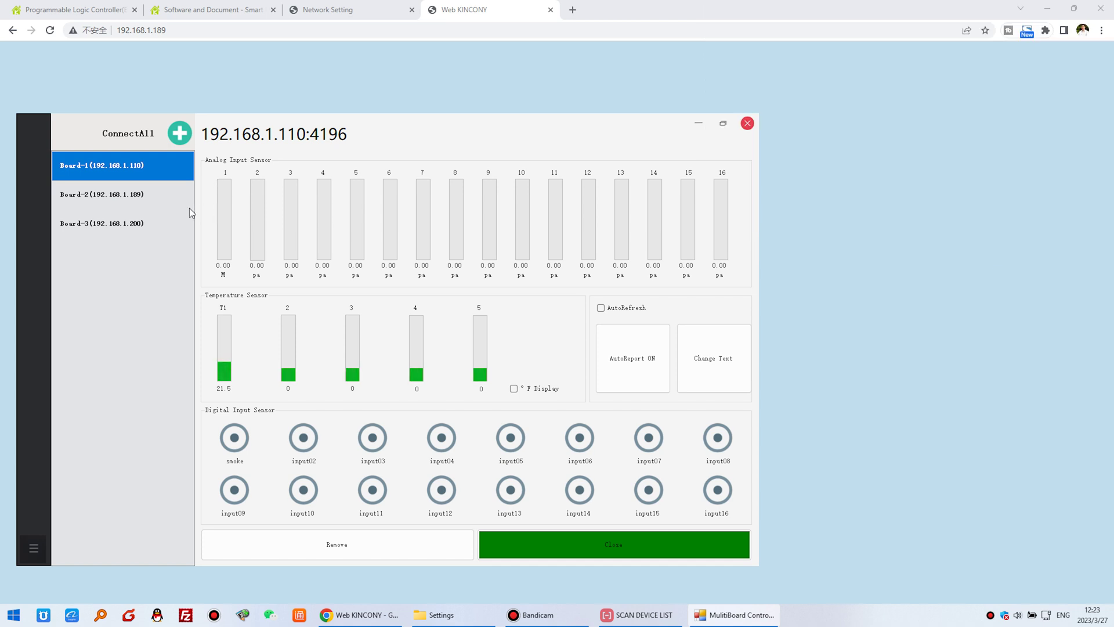
- Switch to File Explorer and examine the configuration files of the three boards in the Settings folder
{"action": "left_click", "coordinate": [458, 618]}
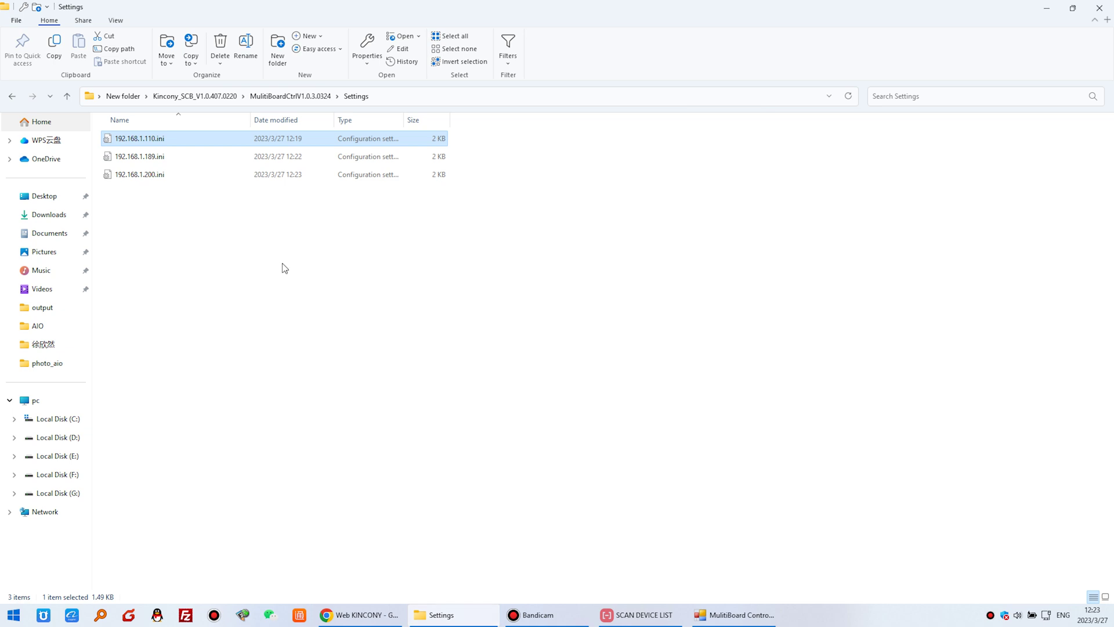
{"action": "left_click", "coordinate": [169, 214]}
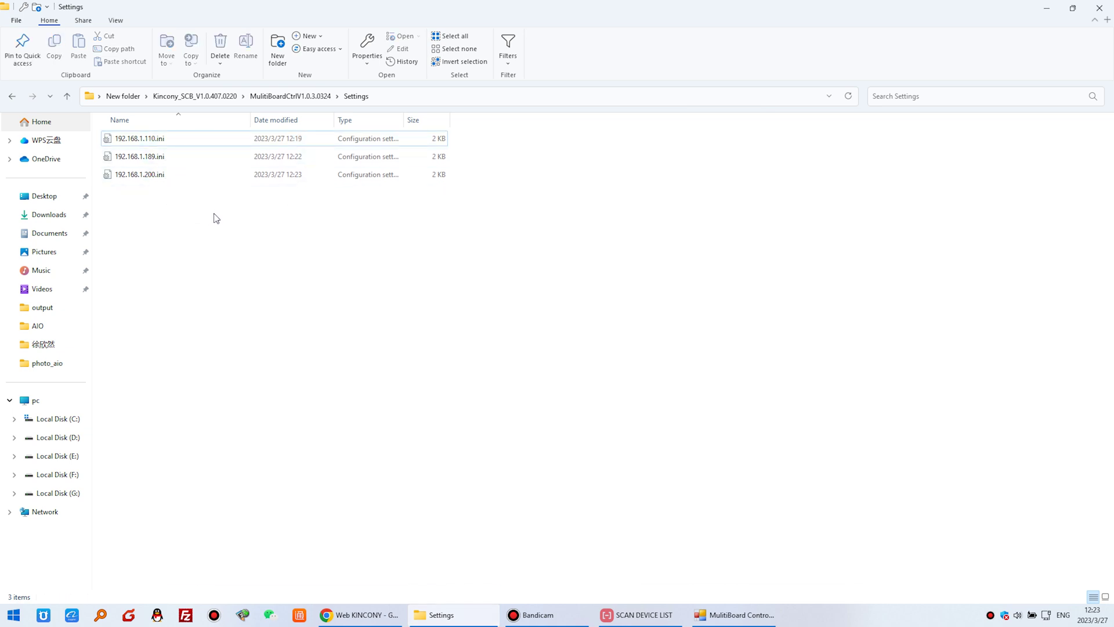
{"action": "left_click", "coordinate": [166, 155]}
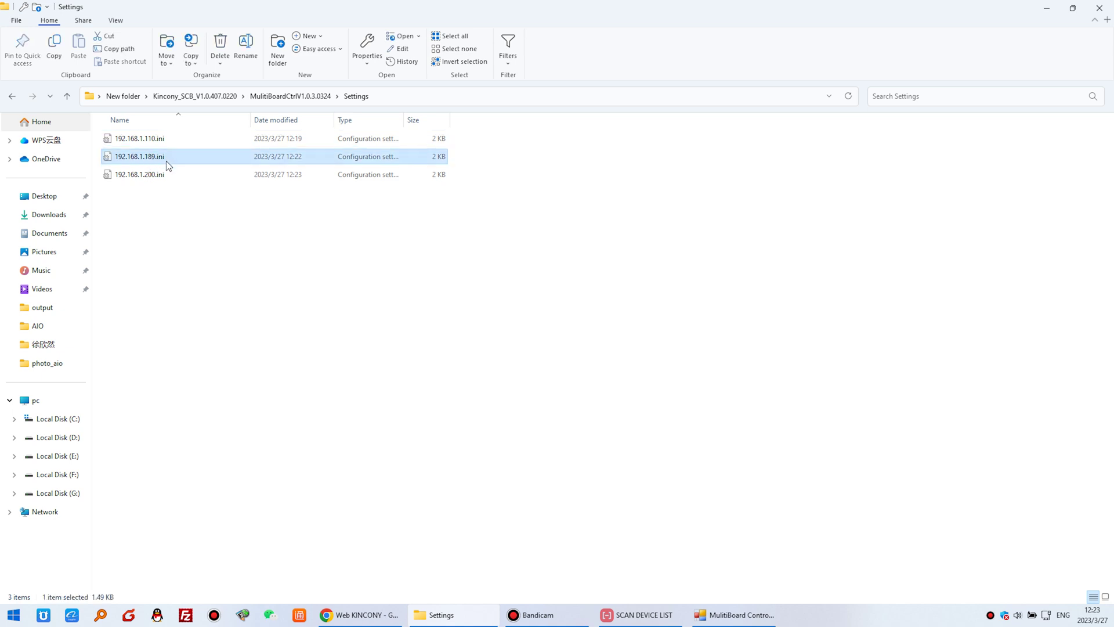
{"action": "left_click", "coordinate": [162, 177]}
{"action": "left_click", "coordinate": [164, 157]}
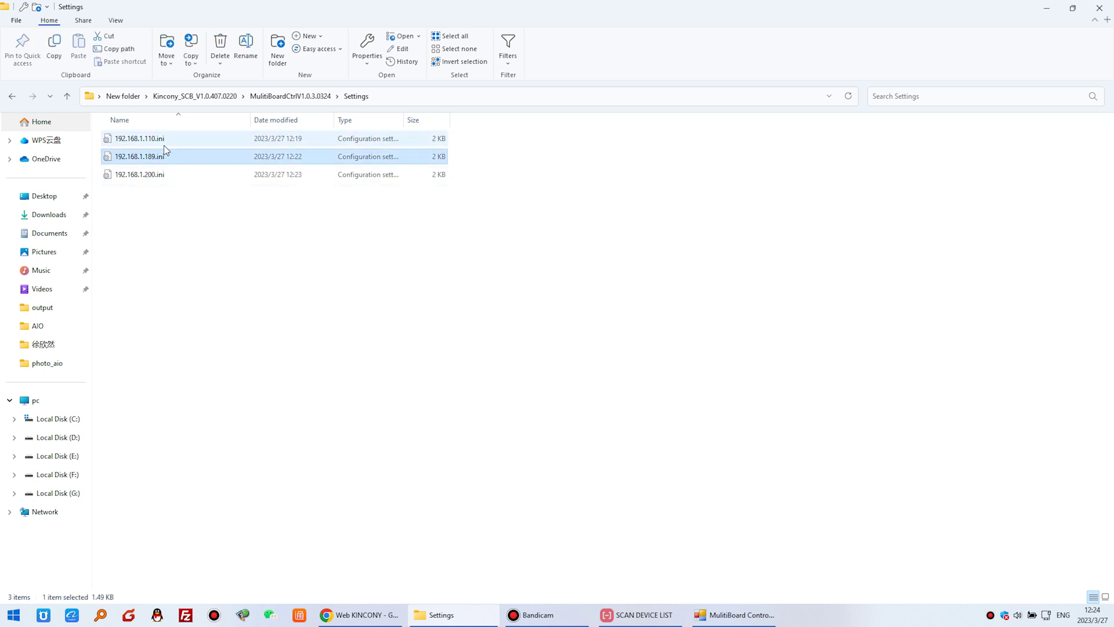
- Open 192.168.1.110.ini, 192.168.1.189.ini and 192.168.1.200.ini in Notepad and review their channel and input settings
{"action": "left_click", "coordinate": [5, 622]}
{"action": "left_click", "coordinate": [103, 319]}
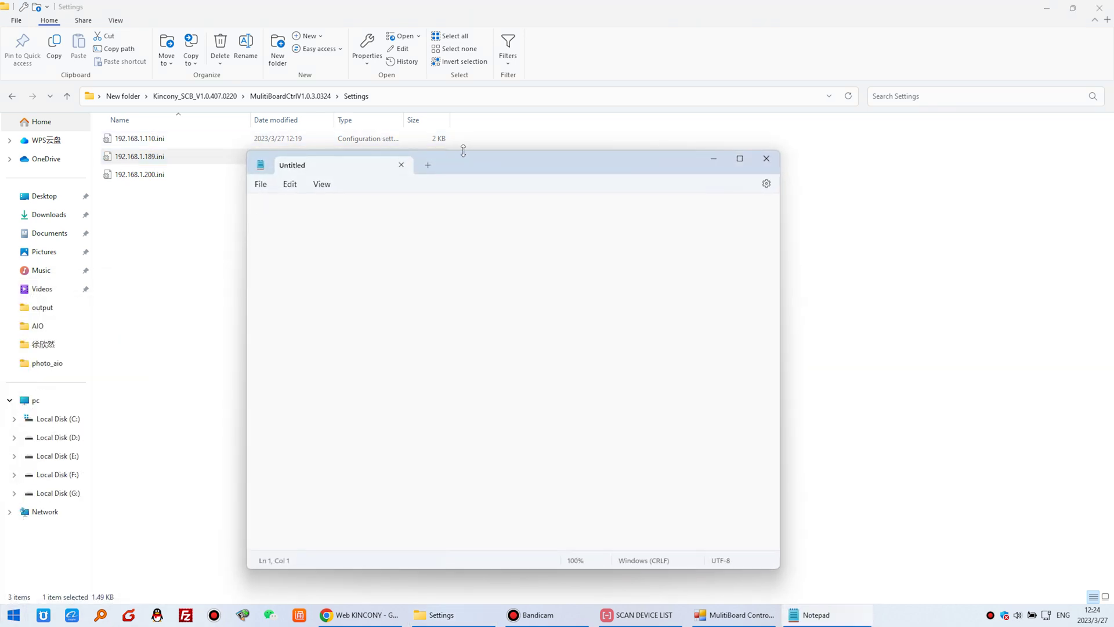
{"action": "left_click_drag", "start_coordinate": [463, 151], "coordinate": [492, 138]}
{"action": "left_click_drag", "start_coordinate": [172, 139], "coordinate": [432, 269]}
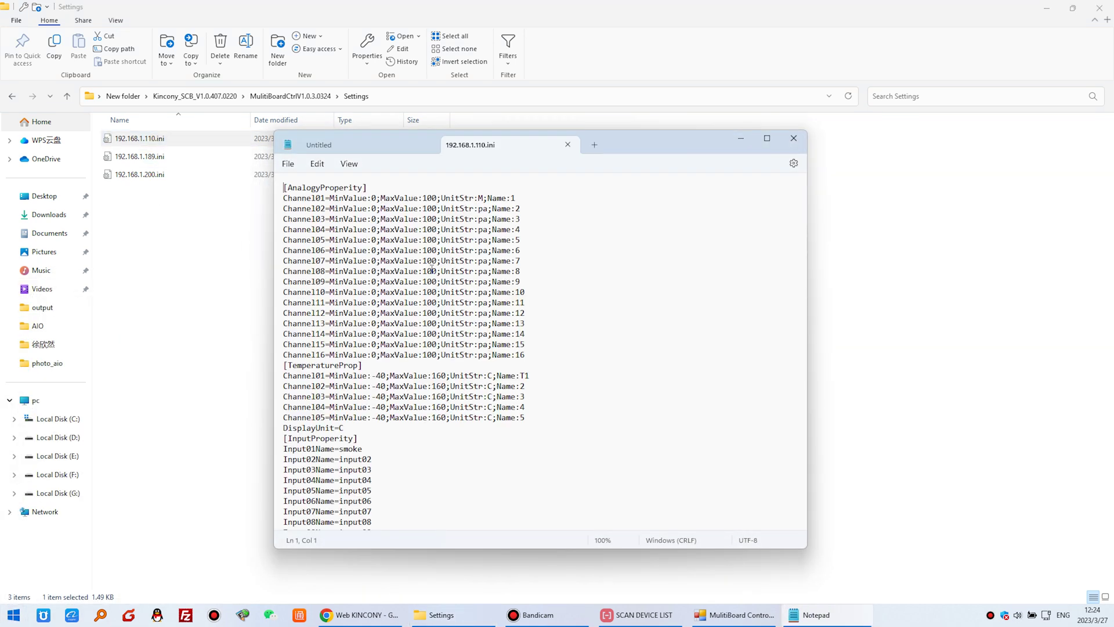
{"action": "left_click_drag", "start_coordinate": [119, 156], "coordinate": [410, 311]}
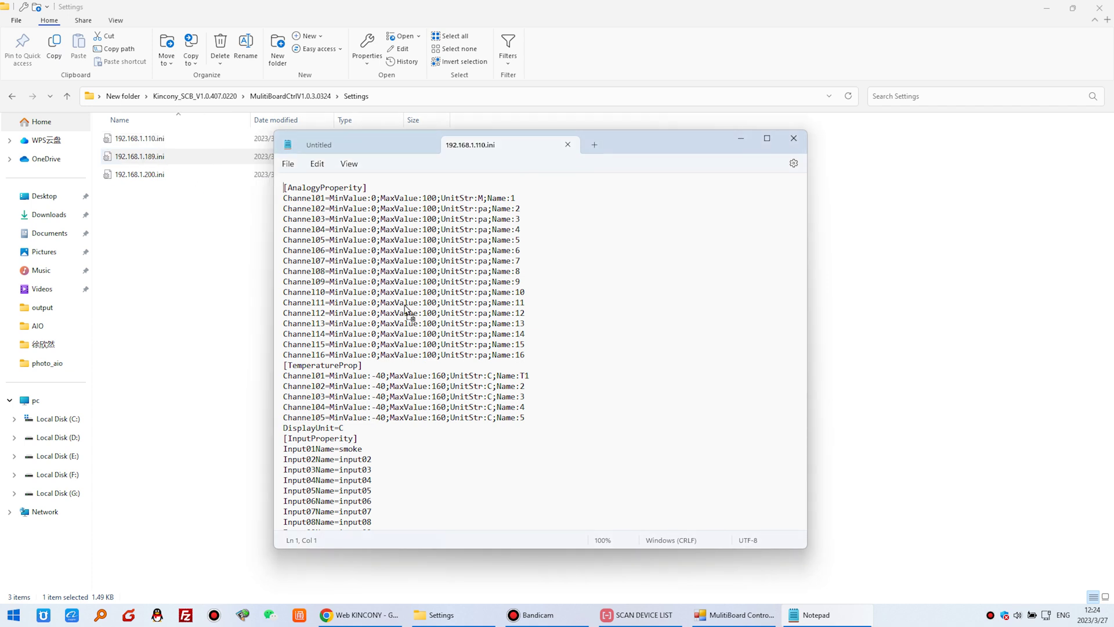
{"action": "scroll", "coordinate": [475, 329], "scroll_direction": "down", "scroll_amount": 4}
{"action": "scroll", "coordinate": [481, 342], "scroll_direction": "up", "scroll_amount": 4}
{"action": "left_click_drag", "start_coordinate": [144, 174], "coordinate": [444, 313]}
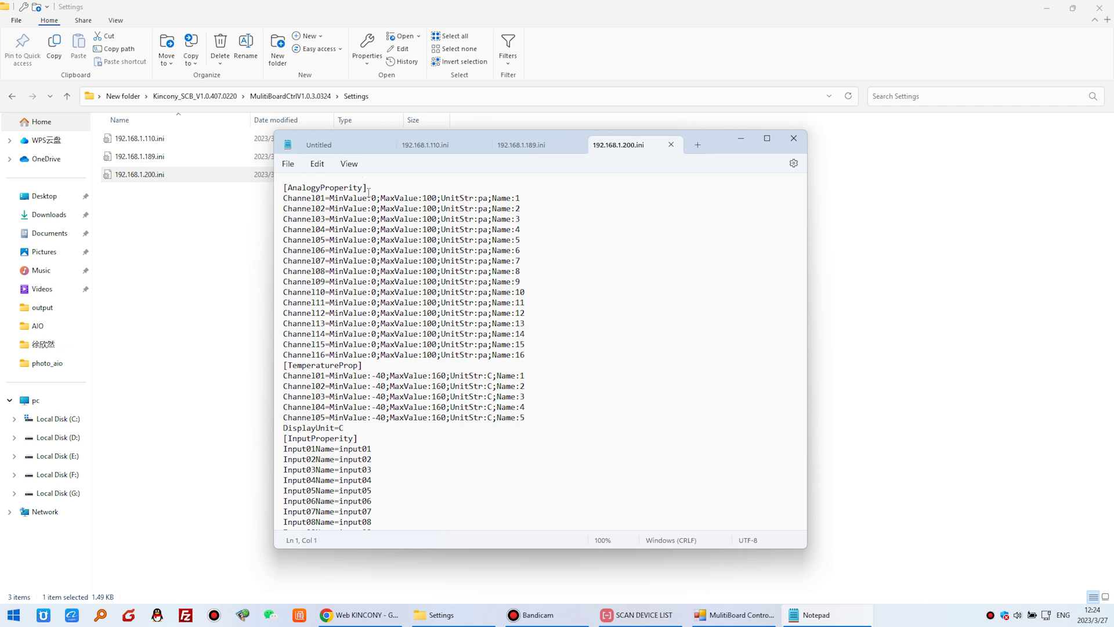
- Open the log file Log_2023_3_27_InputStateChange.txt from the 192.168.1.110 folder inside LogData
{"action": "left_click", "coordinate": [302, 97]}
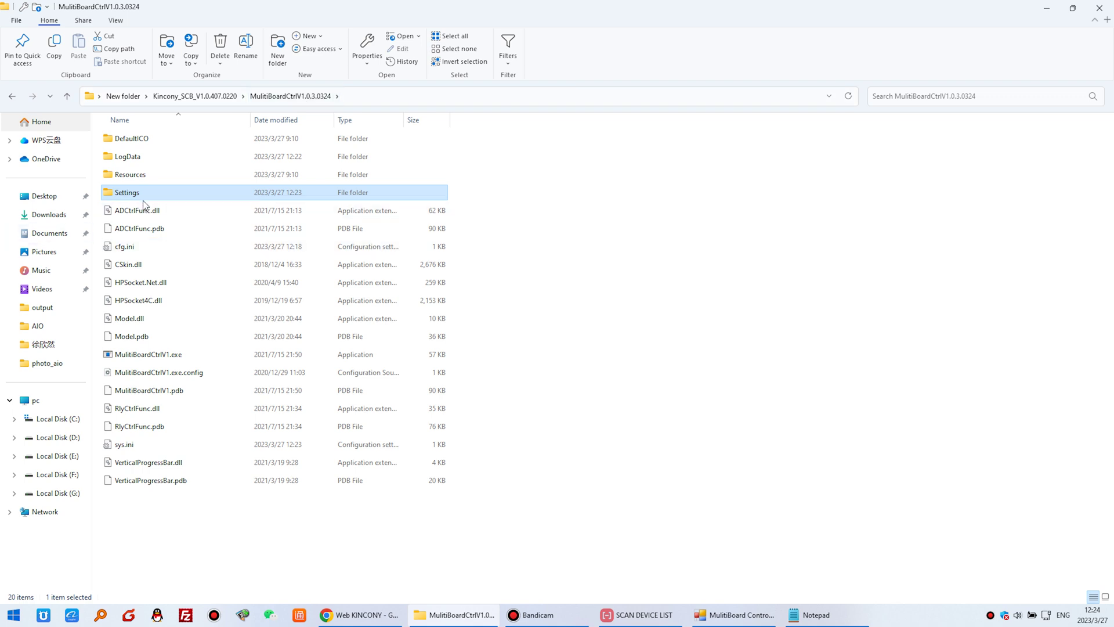
{"action": "double_click", "coordinate": [157, 157]}
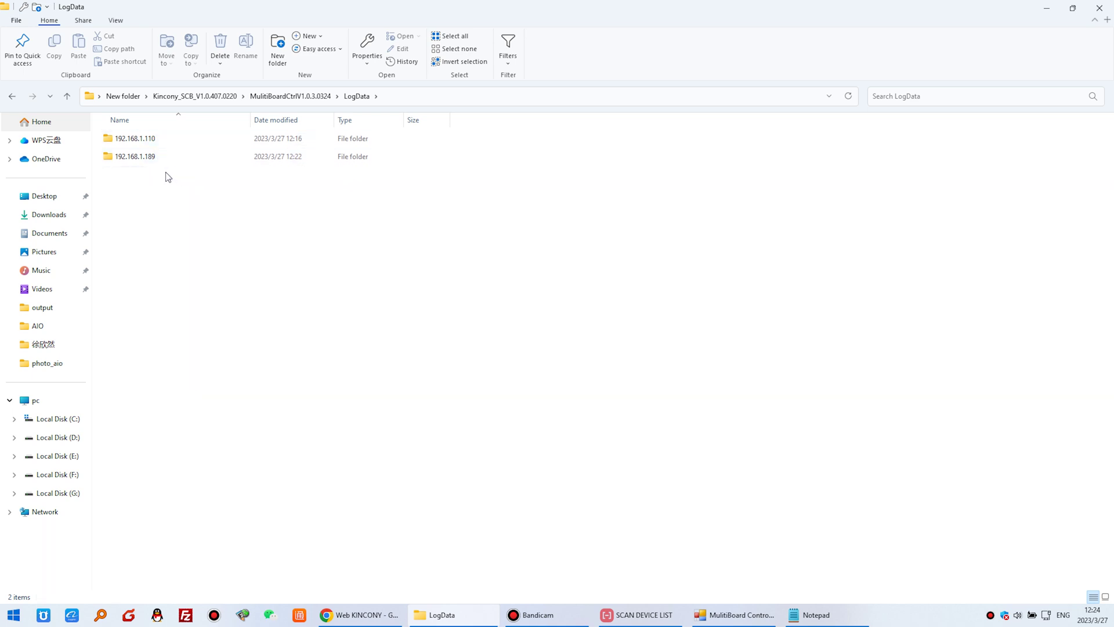
{"action": "left_click", "coordinate": [163, 141]}
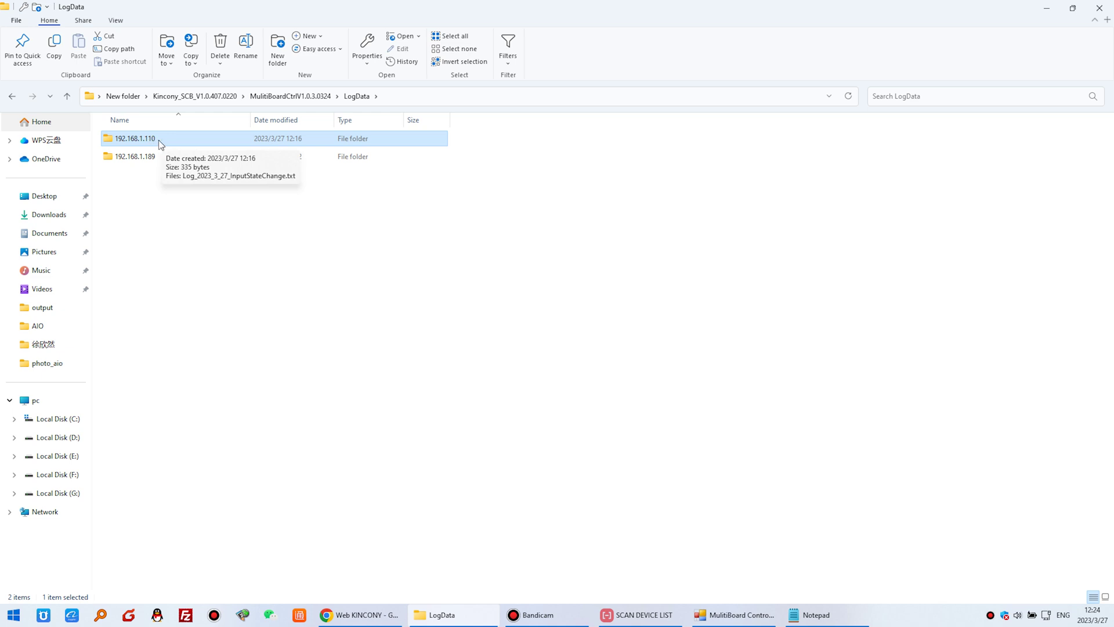
{"action": "double_click", "coordinate": [160, 141]}
{"action": "left_click", "coordinate": [192, 142]}
{"action": "double_click", "coordinate": [189, 143]}
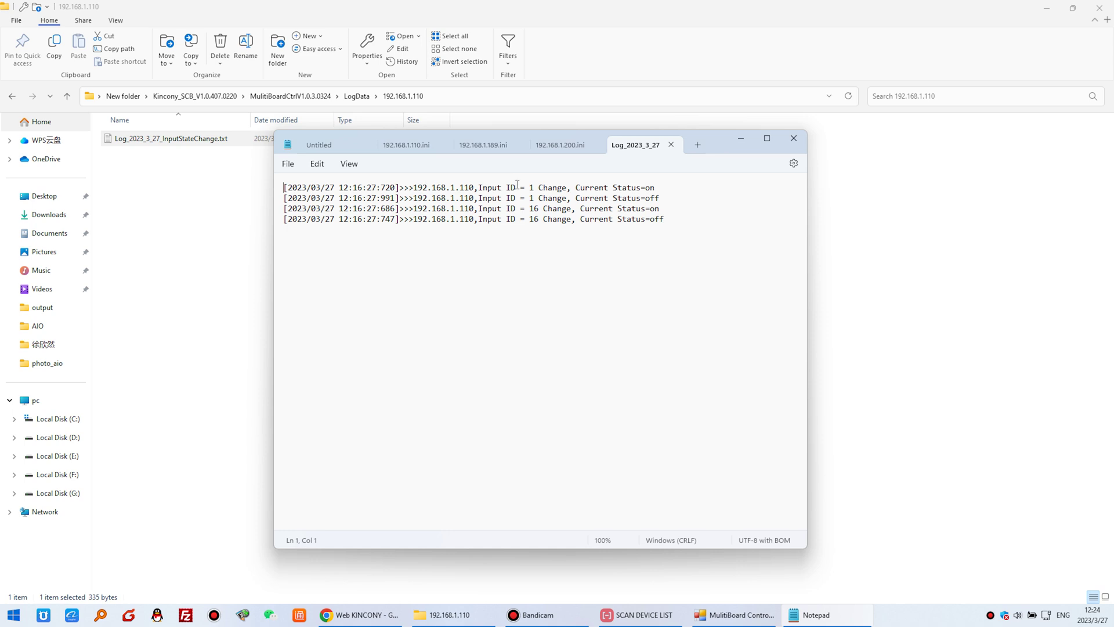
- Examine the input ID and current status recorded in the first log entry
{"action": "left_click_drag", "start_coordinate": [546, 187], "coordinate": [669, 190]}
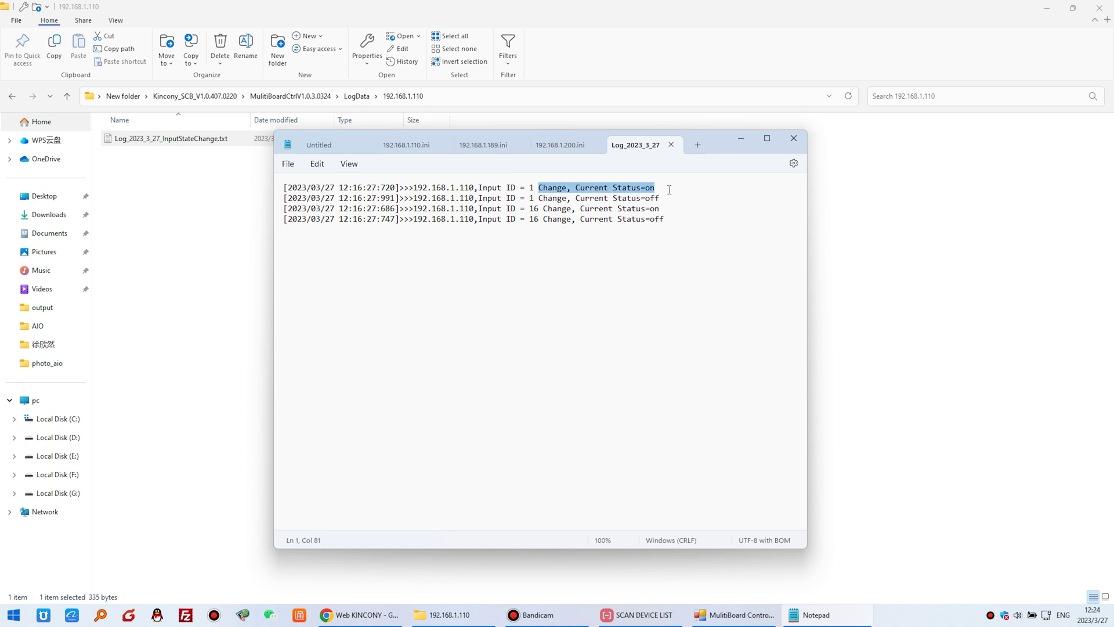
{"action": "left_click", "coordinate": [498, 190]}
{"action": "left_click_drag", "start_coordinate": [480, 187], "coordinate": [537, 188]}
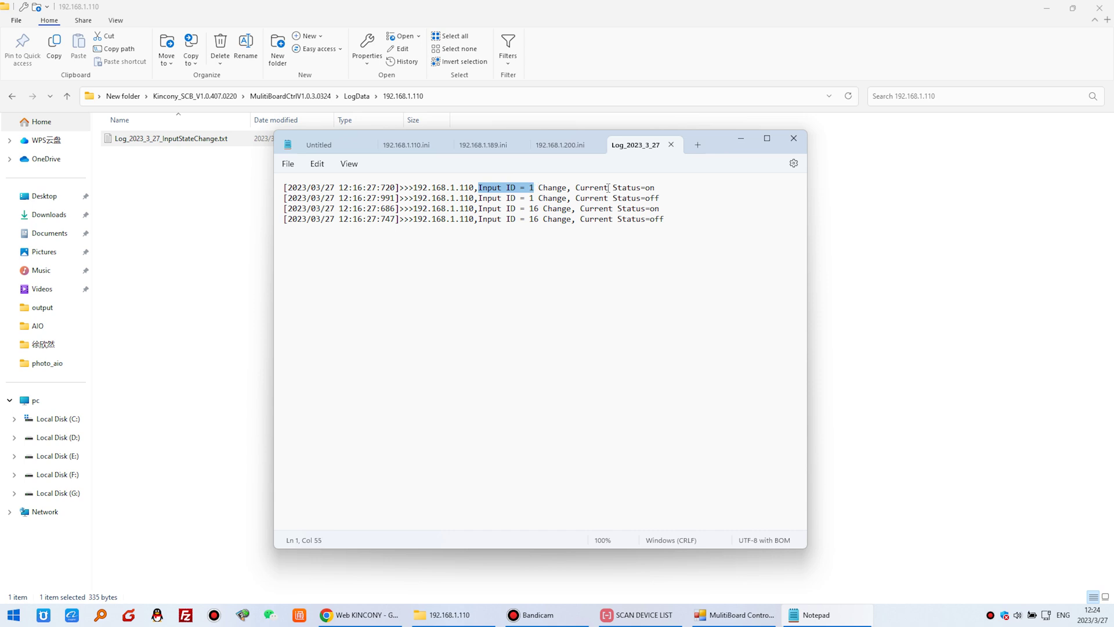
{"action": "left_click_drag", "start_coordinate": [608, 187], "coordinate": [659, 189]}
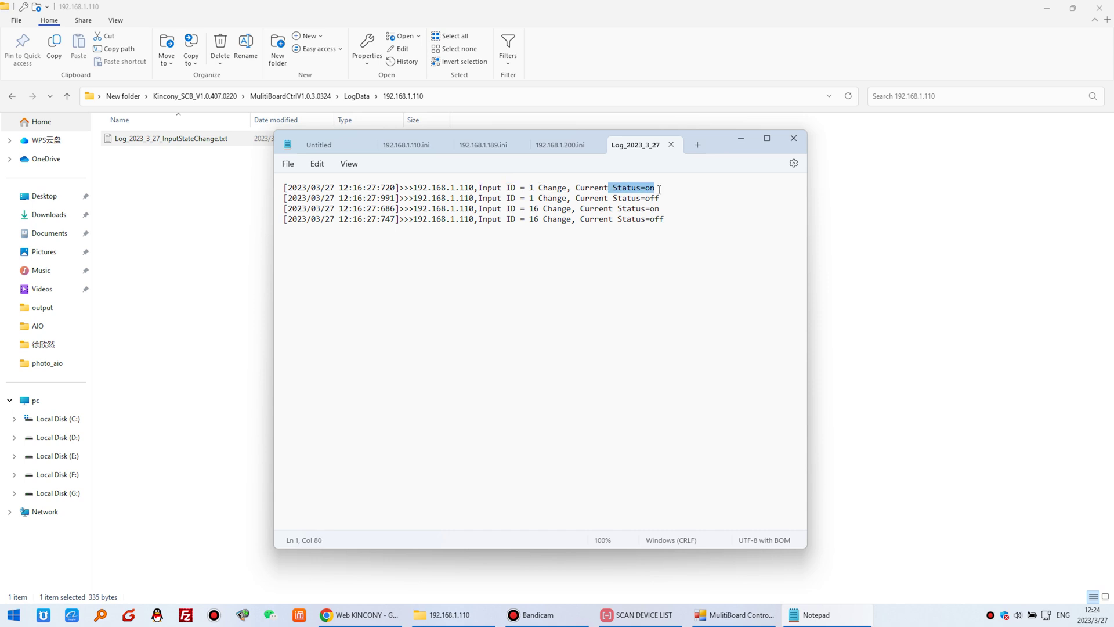
- Examine the timestamps and input status changes in the 192.168.1.110 log, and close all the open Notepad files
{"action": "left_click_drag", "start_coordinate": [397, 187], "coordinate": [288, 187]}
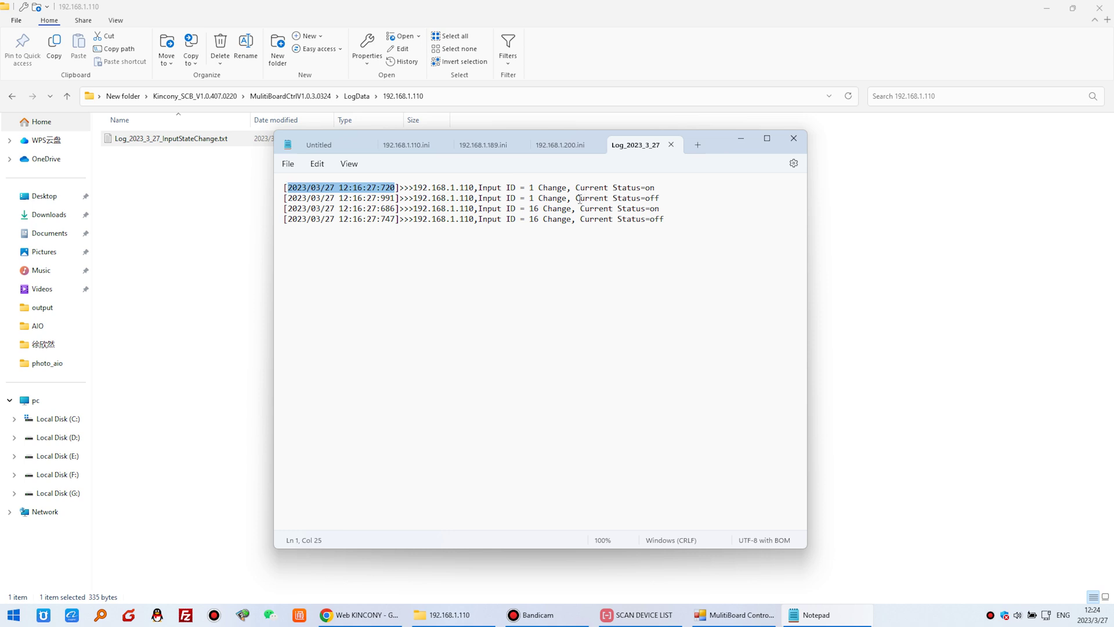
{"action": "left_click_drag", "start_coordinate": [613, 198], "coordinate": [660, 198]}
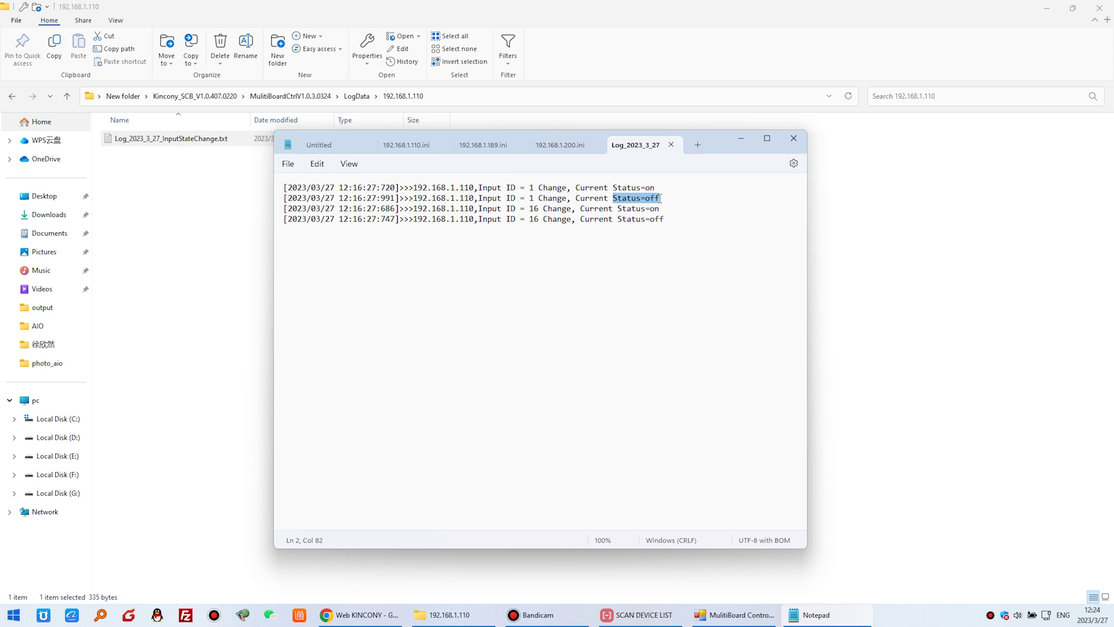
{"action": "left_click_drag", "start_coordinate": [402, 198], "coordinate": [282, 199]}
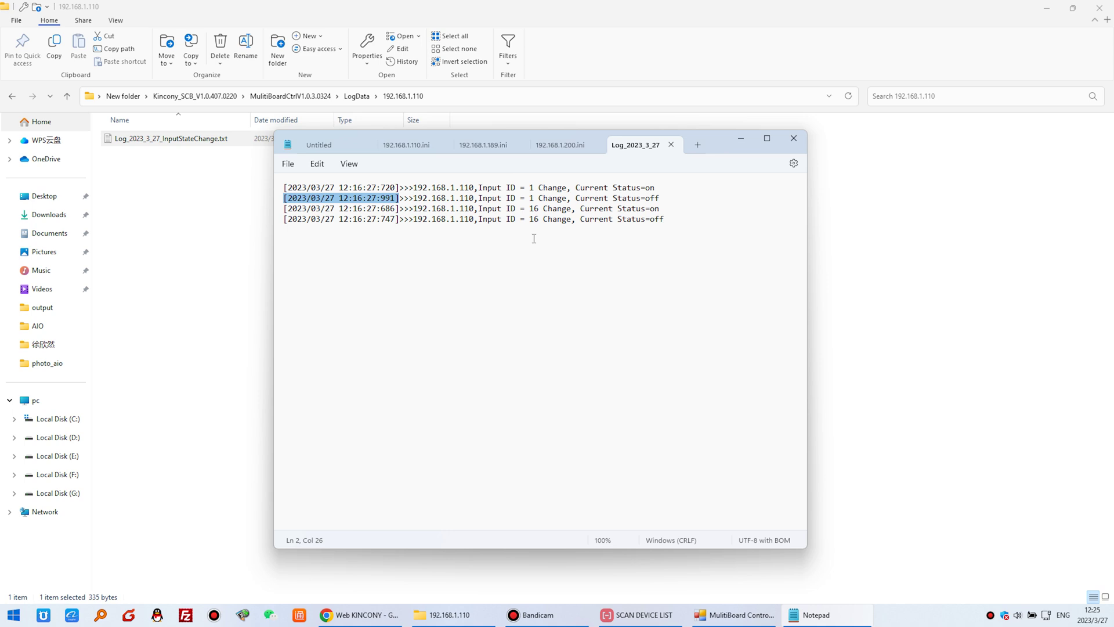
{"action": "left_click", "coordinate": [507, 221]}
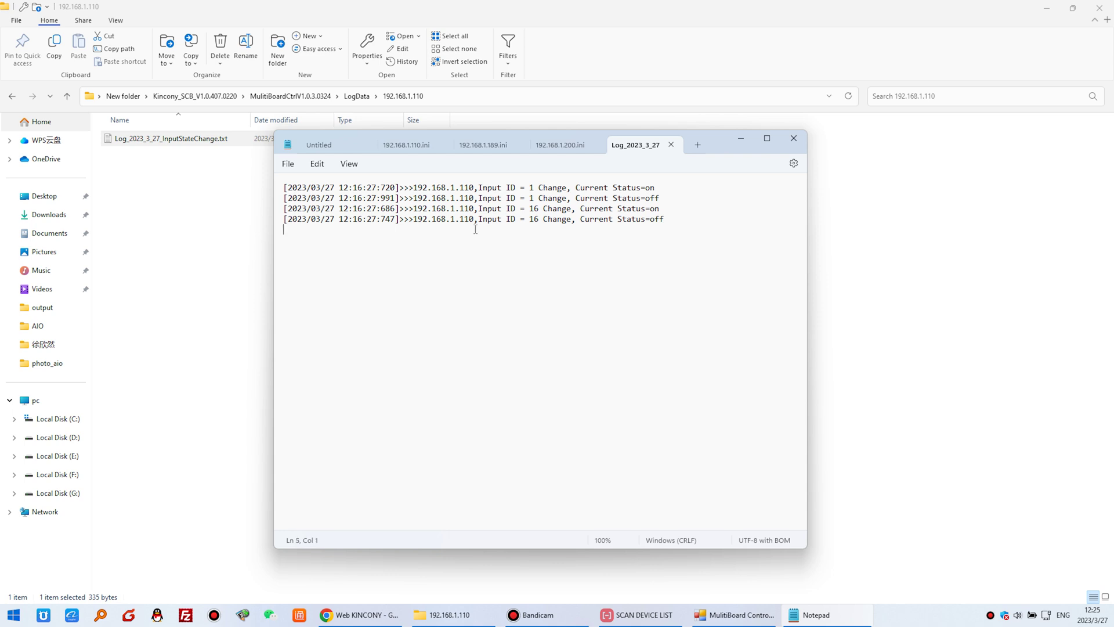
{"action": "left_click", "coordinate": [674, 145]}
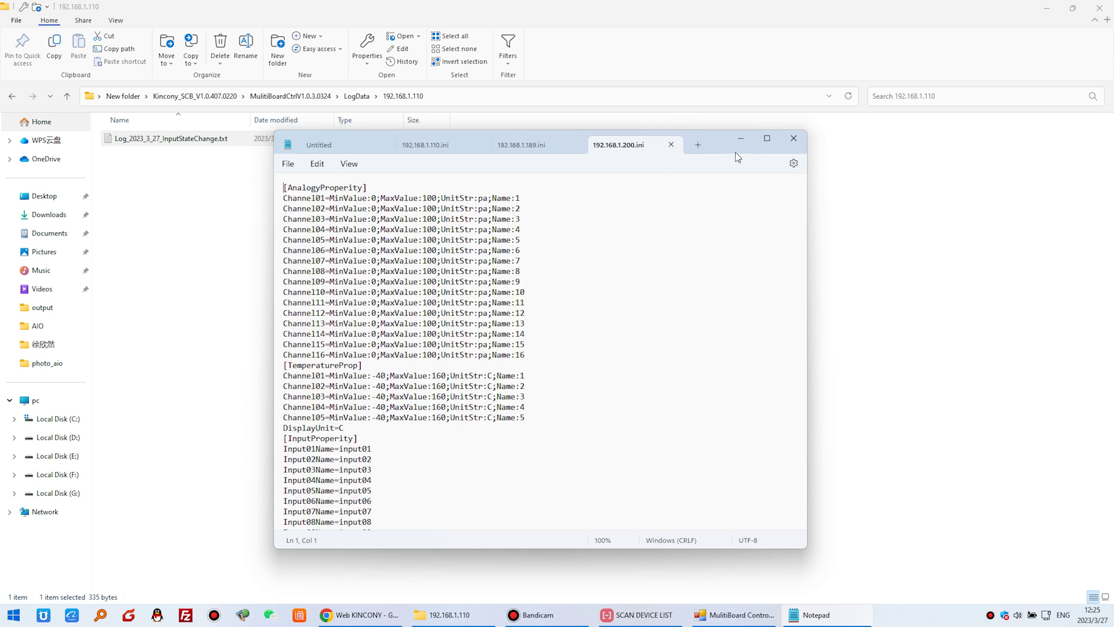
{"action": "left_click", "coordinate": [794, 140]}
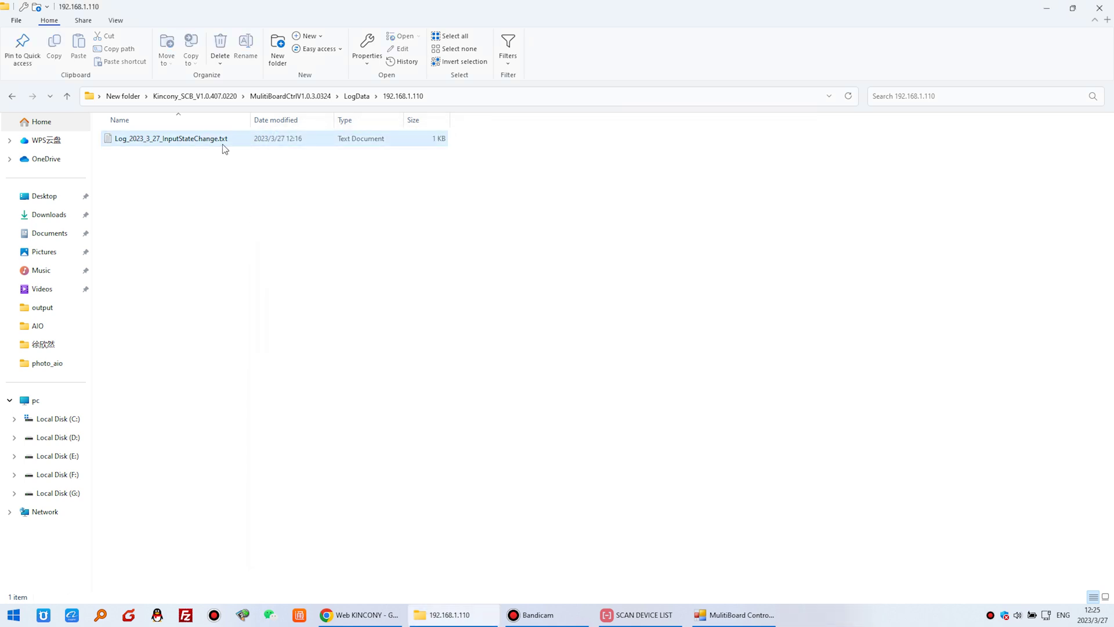
- Open Log_2023_3_27_InputStateChange.txt from the 192.168.1.189 folder inside LogData
{"action": "left_click", "coordinate": [356, 96]}
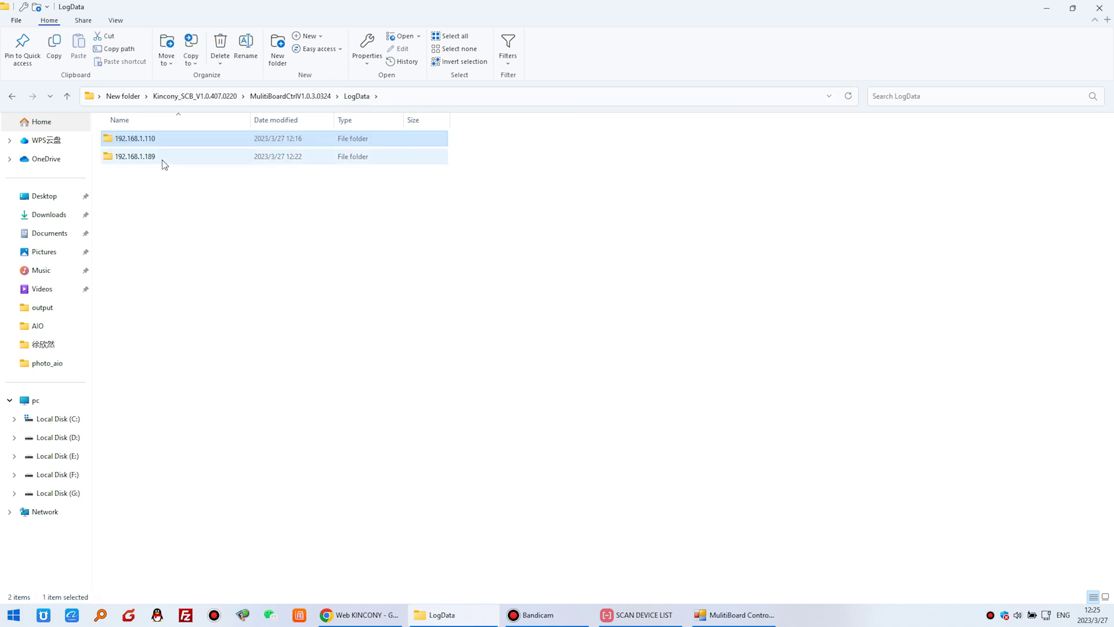
{"action": "double_click", "coordinate": [165, 157]}
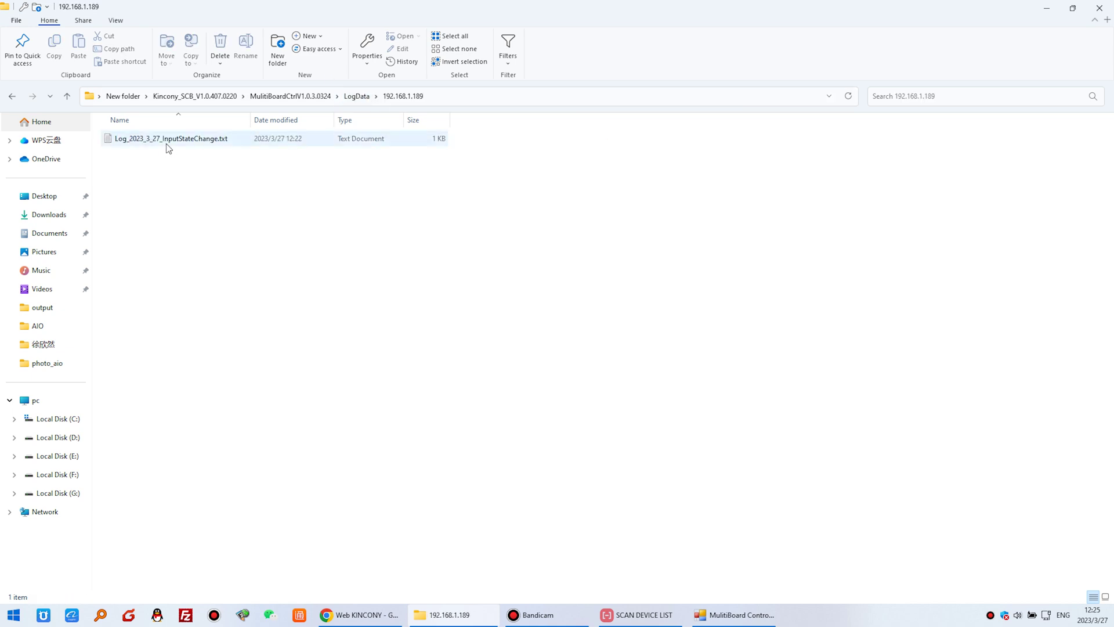
{"action": "double_click", "coordinate": [204, 140]}
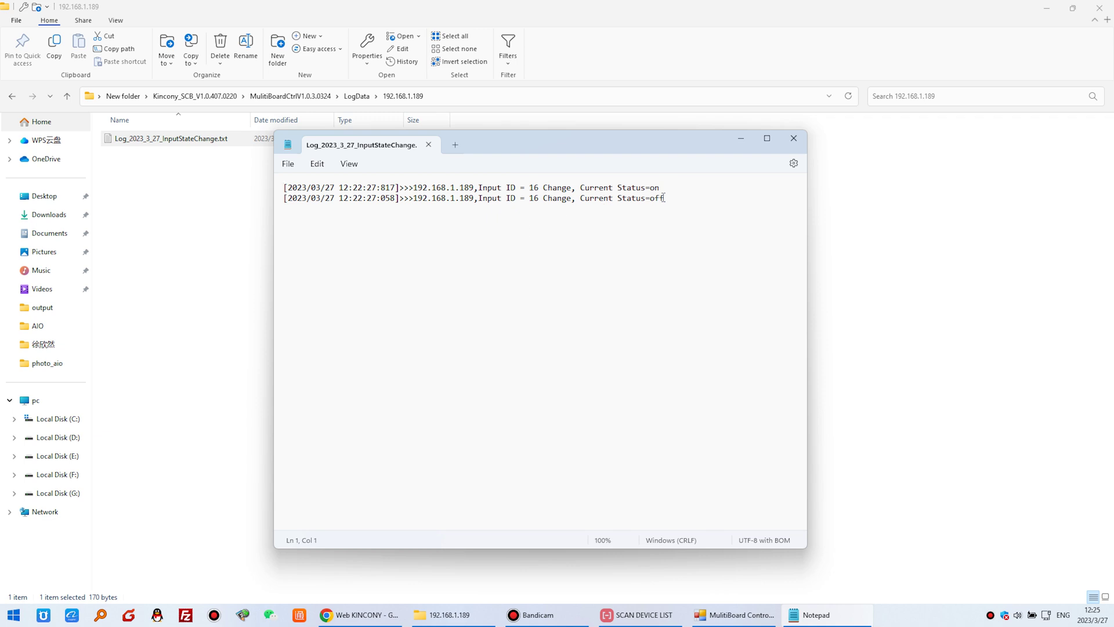
- Examine the input ID, current status and timestamp of both entries in the 192.168.1.189 log, and close the file
{"action": "left_click_drag", "start_coordinate": [672, 187], "coordinate": [497, 187]}
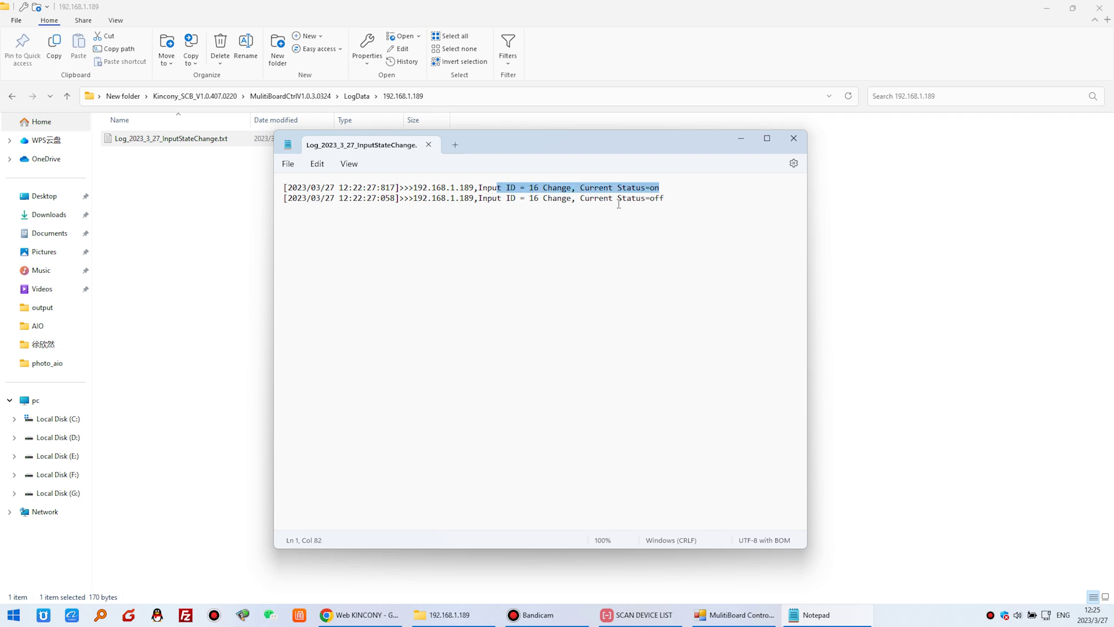
{"action": "left_click", "coordinate": [686, 199]}
{"action": "left_click_drag", "start_coordinate": [685, 199], "coordinate": [482, 204]}
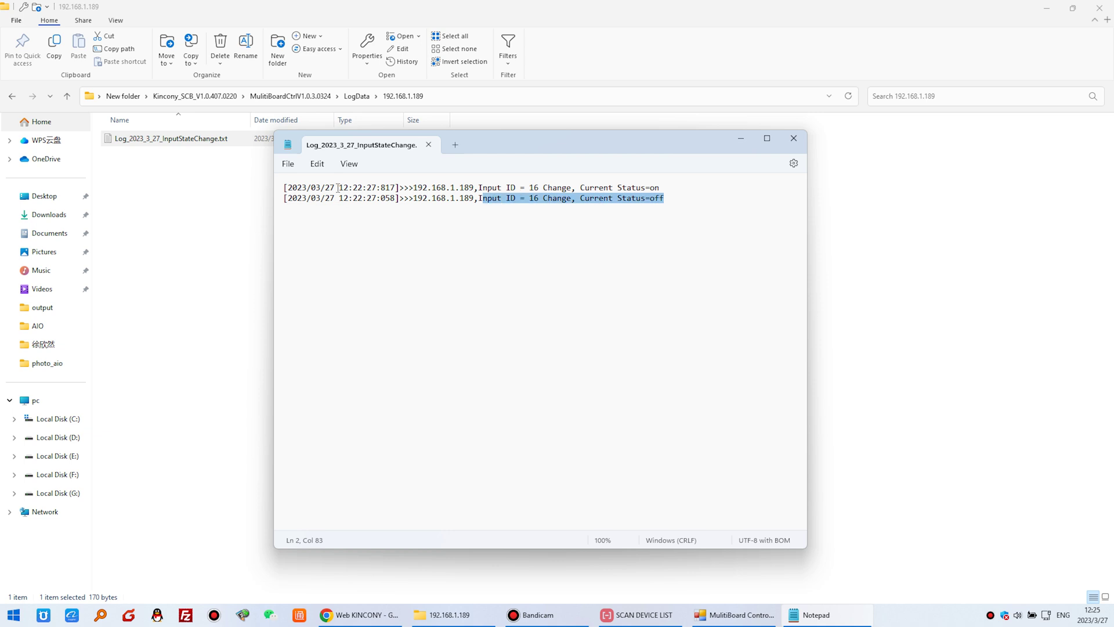
{"action": "left_click_drag", "start_coordinate": [337, 187], "coordinate": [398, 189]}
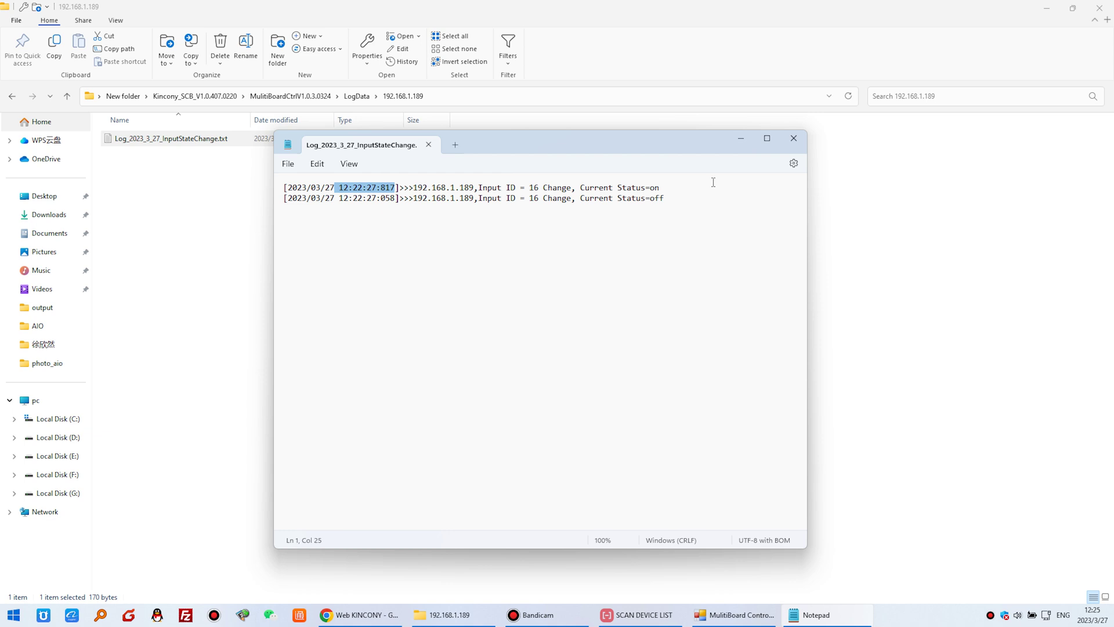
{"action": "left_click", "coordinate": [522, 197]}
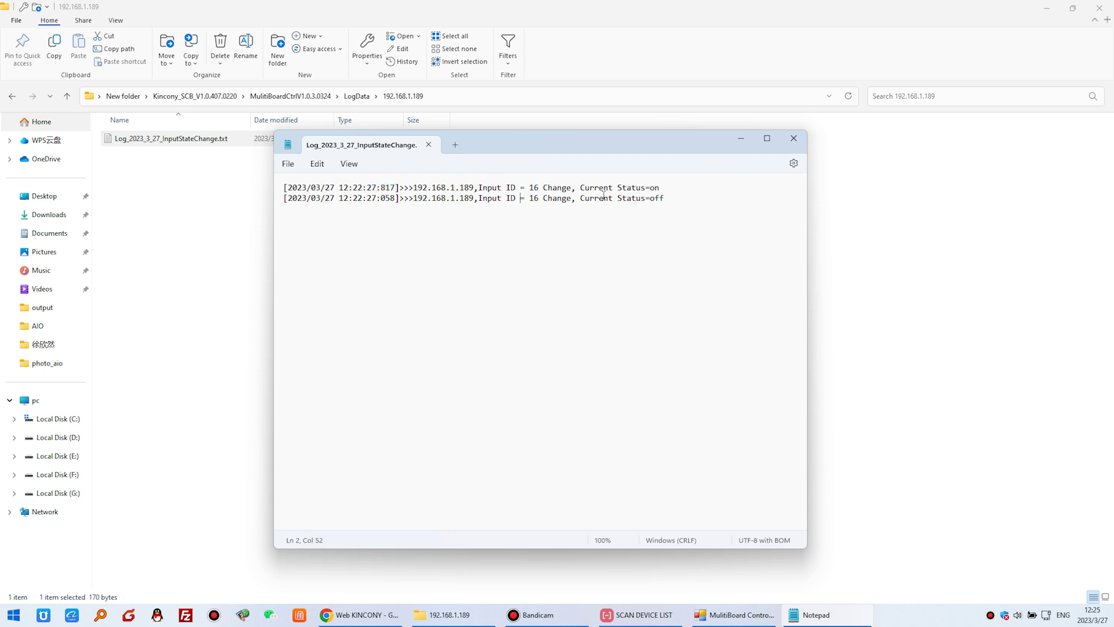
{"action": "left_click", "coordinate": [793, 138]}
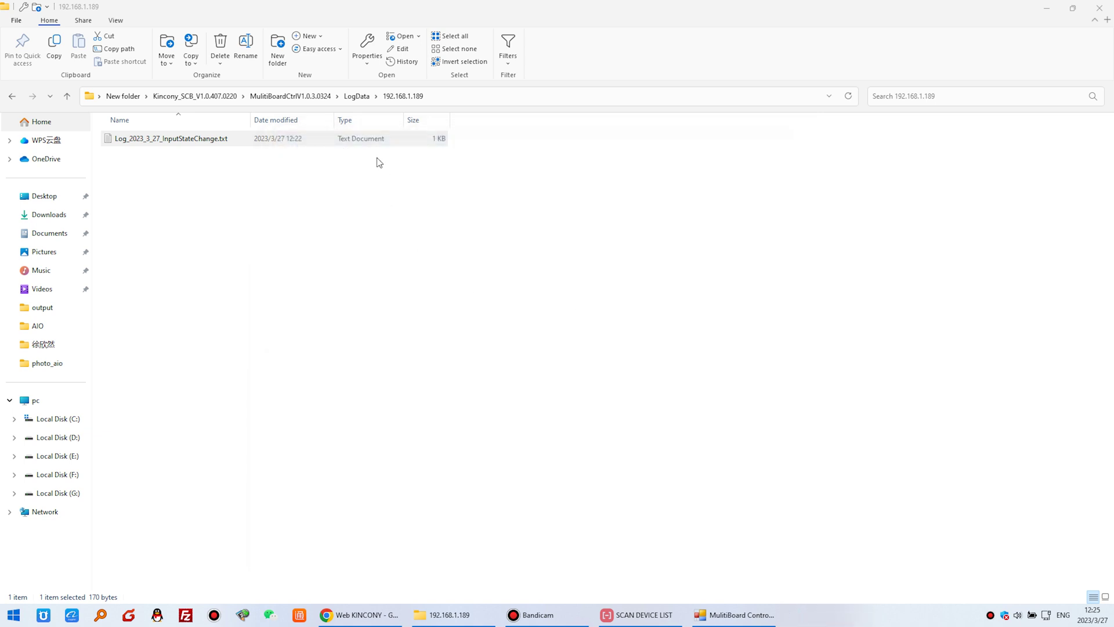
- Switch to the MulitiBoard Control software, remove Board-3 (192.168.1.200) from the board list, and display Board-1 (192.168.1.110)
{"action": "left_click", "coordinate": [308, 97]}
{"action": "key", "text": "alt+Tab"}
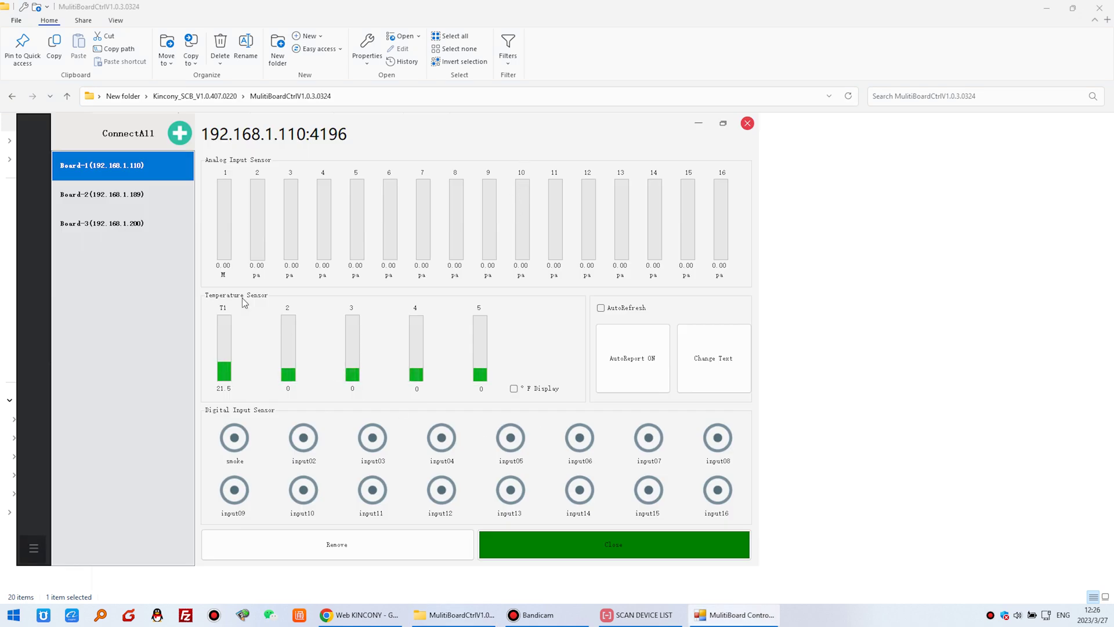
{"action": "left_click", "coordinate": [142, 225]}
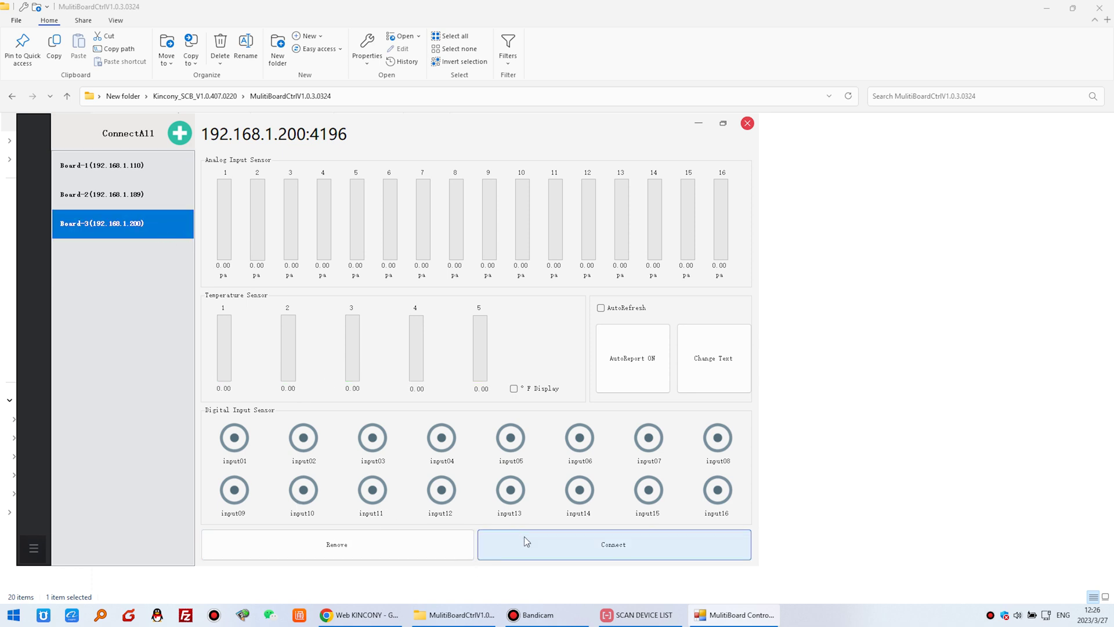
{"action": "left_click", "coordinate": [369, 543]}
{"action": "left_click", "coordinate": [574, 350]}
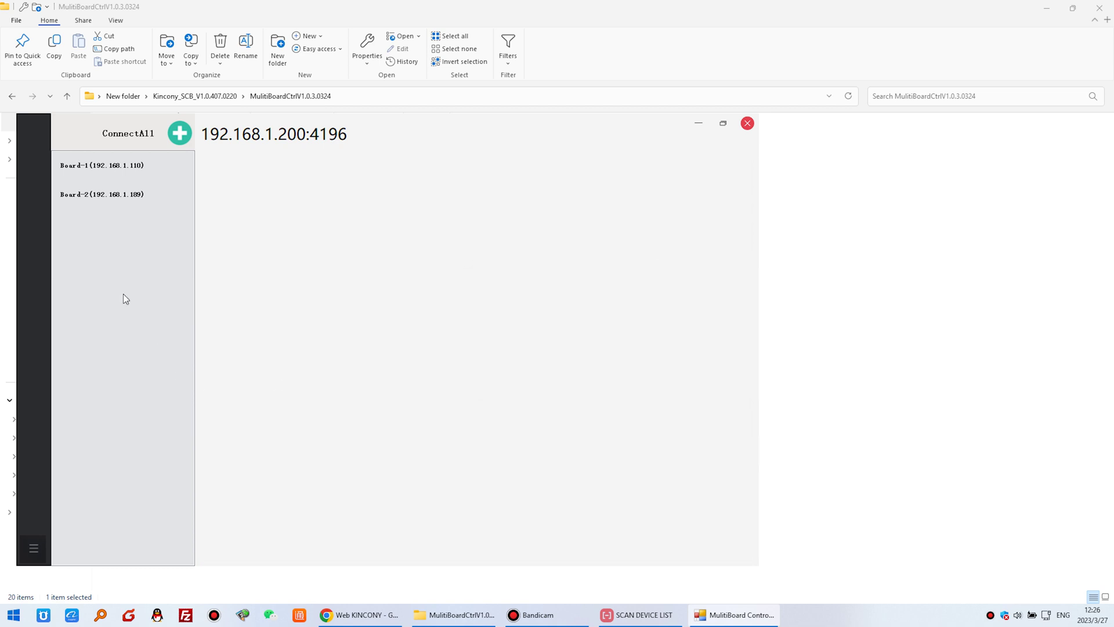
{"action": "left_click", "coordinate": [136, 171]}
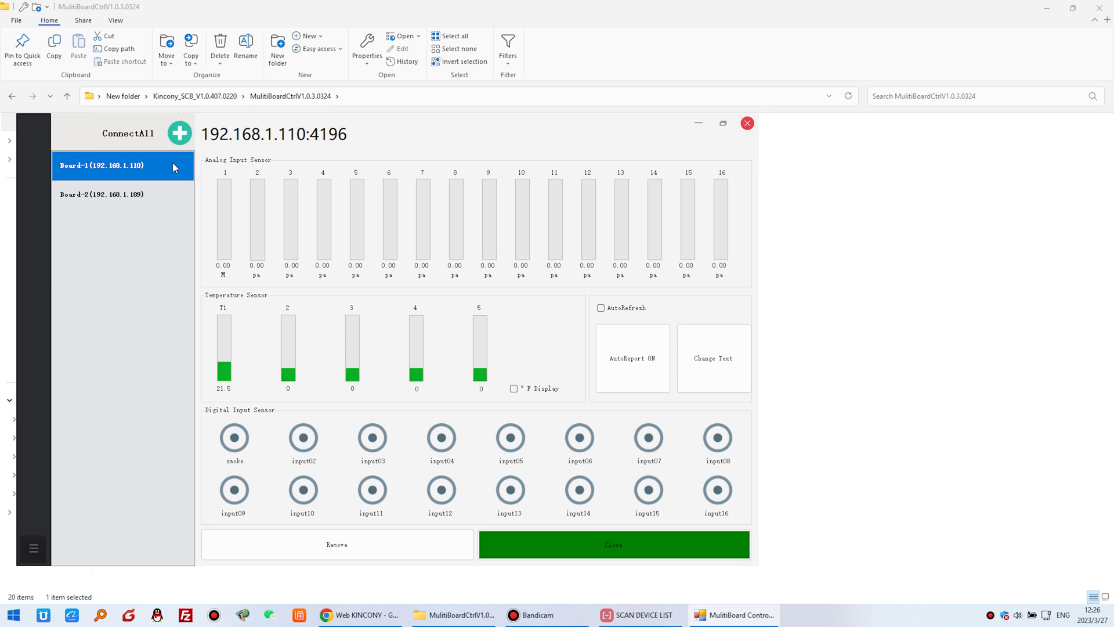
- Switch to the 192.168.1.110 Network Setting page in Chrome, enable Tuya and set its region to China
{"action": "left_click", "coordinate": [370, 615]}
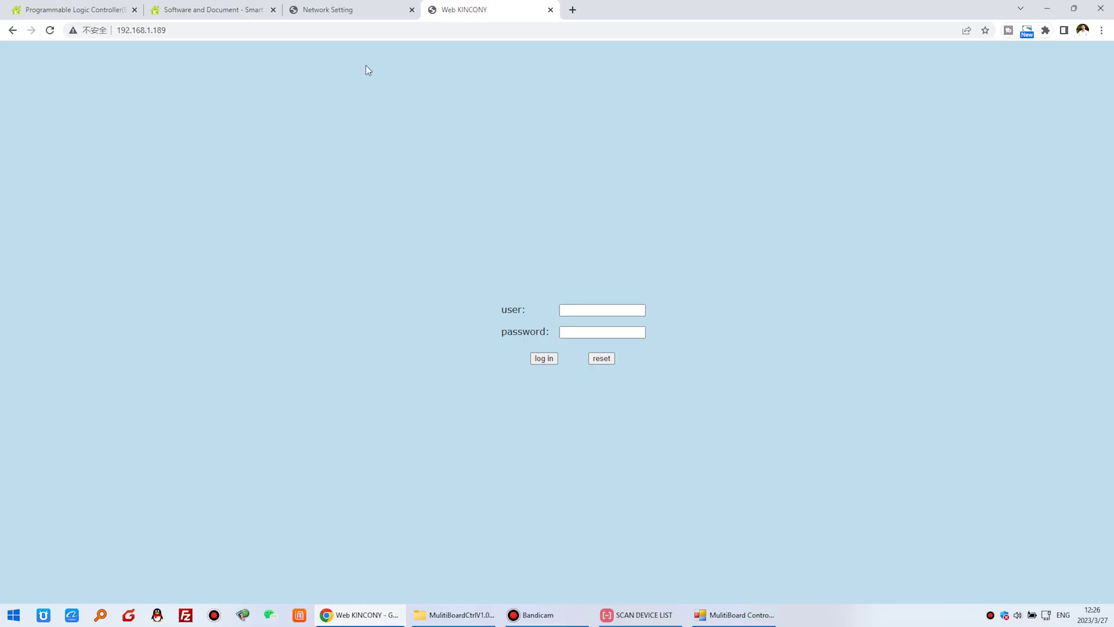
{"action": "left_click", "coordinate": [347, 6]}
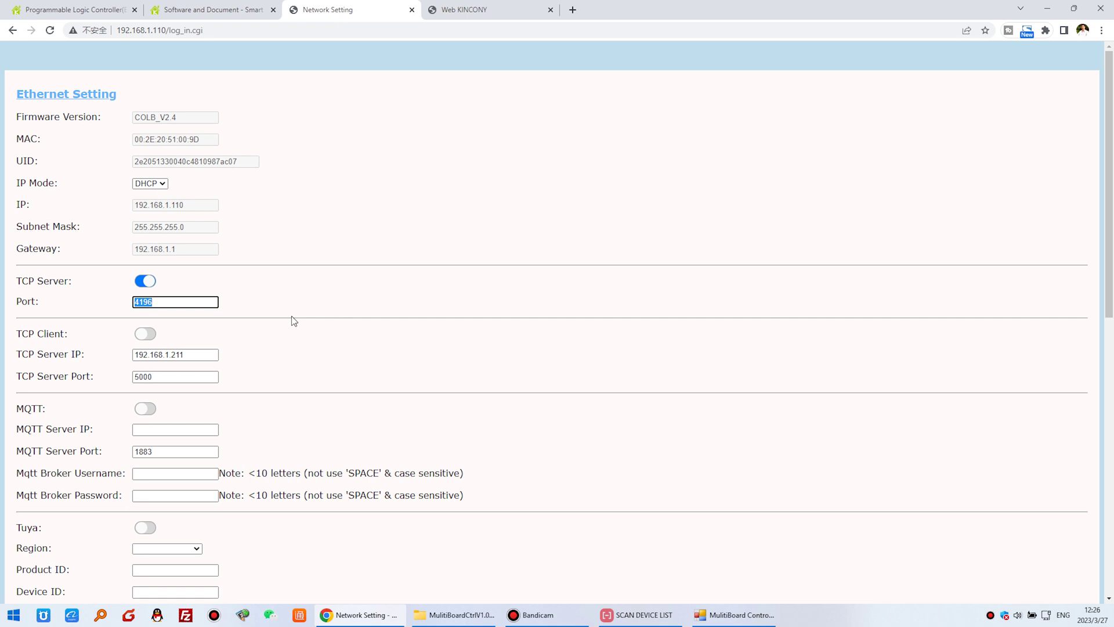
{"action": "left_click", "coordinate": [281, 346]}
{"action": "scroll", "coordinate": [281, 346], "scroll_direction": "down", "scroll_amount": 2}
{"action": "left_click", "coordinate": [148, 413]}
{"action": "scroll", "coordinate": [293, 423], "scroll_direction": "down", "scroll_amount": 1}
{"action": "left_click", "coordinate": [197, 376]}
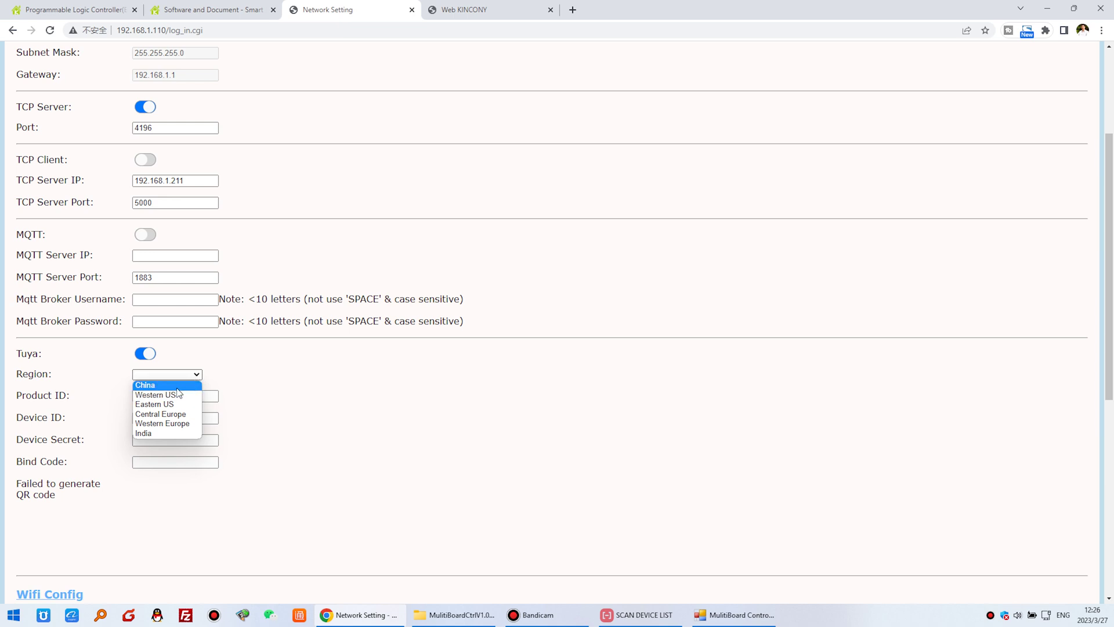
{"action": "left_click", "coordinate": [181, 386]}
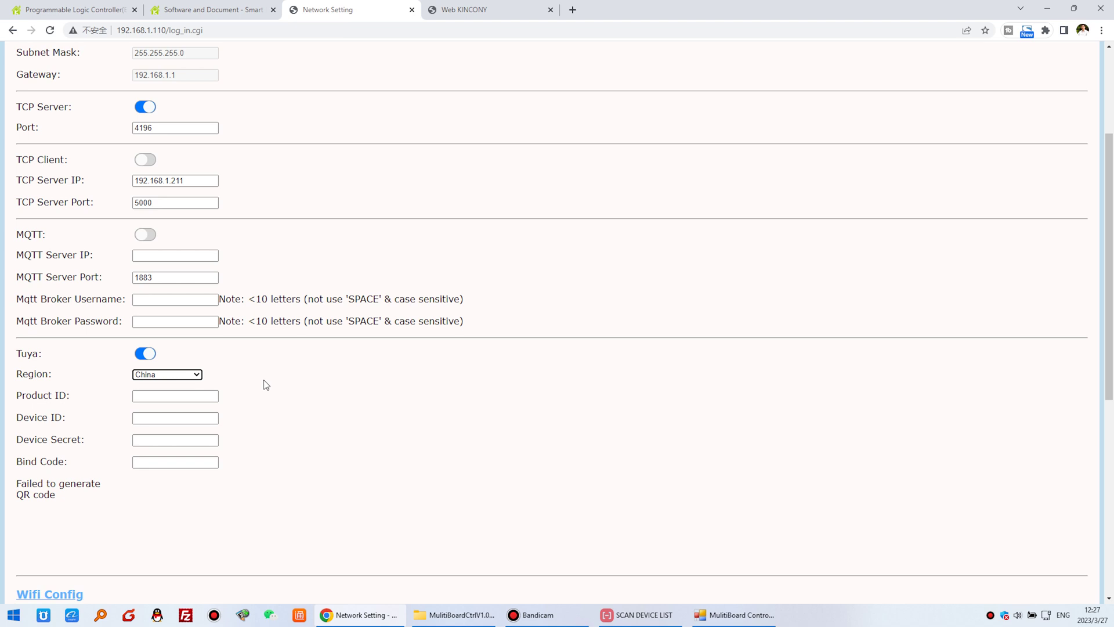
- Fill in the Tuya product ID, device ID, device secret and bind code with the saved browser entries
{"action": "left_click", "coordinate": [213, 397]}
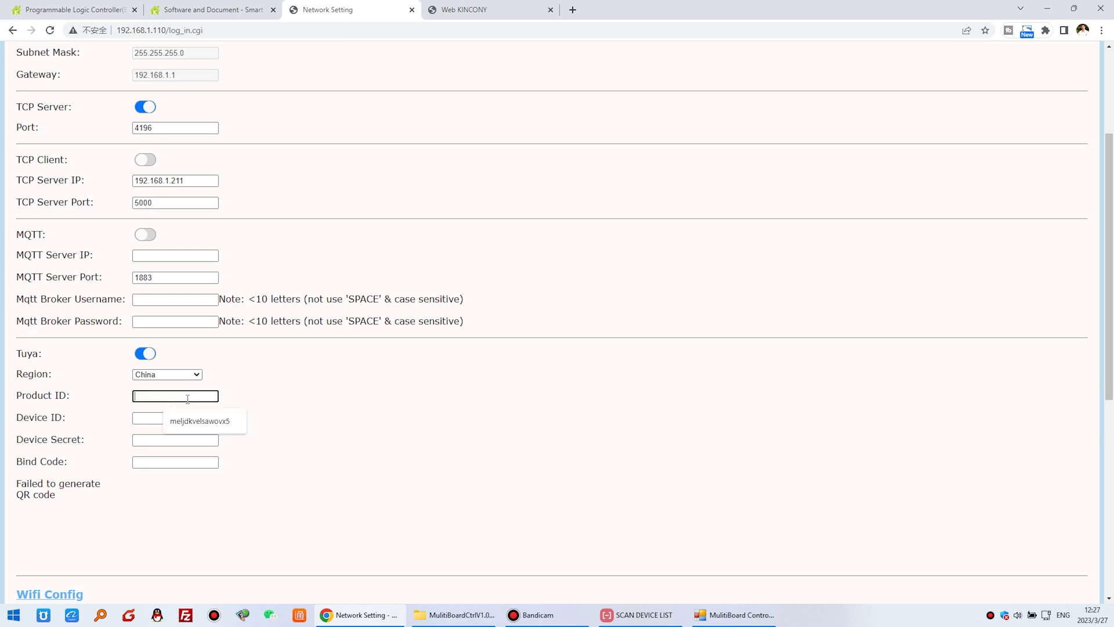
{"action": "left_click", "coordinate": [213, 423]}
{"action": "left_click", "coordinate": [183, 417]}
{"action": "left_click", "coordinate": [206, 442]}
{"action": "left_click", "coordinate": [207, 442]}
{"action": "left_click", "coordinate": [195, 485]}
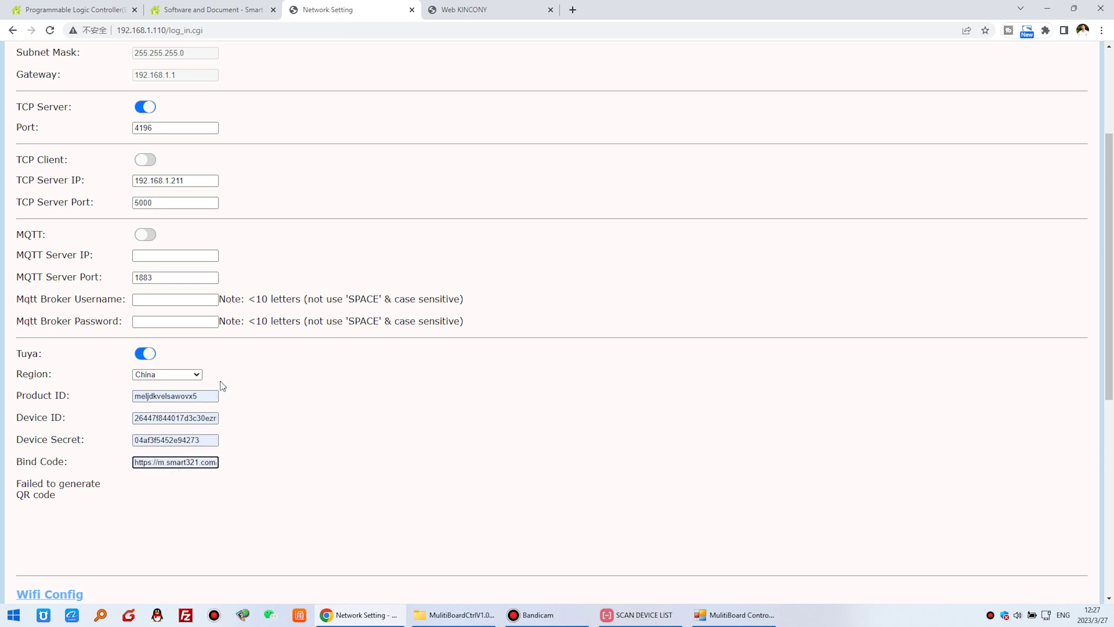
- Check the entered Tuya credentials, then save the network settings and reset the board
{"action": "left_click_drag", "start_coordinate": [249, 399], "coordinate": [85, 402]}
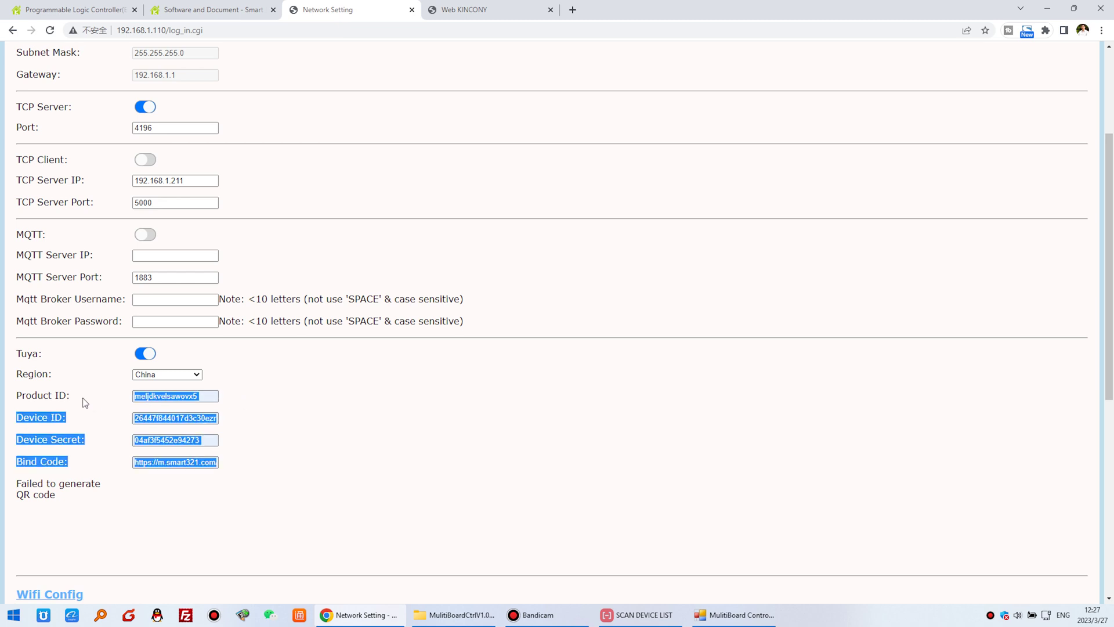
{"action": "left_click", "coordinate": [232, 402]}
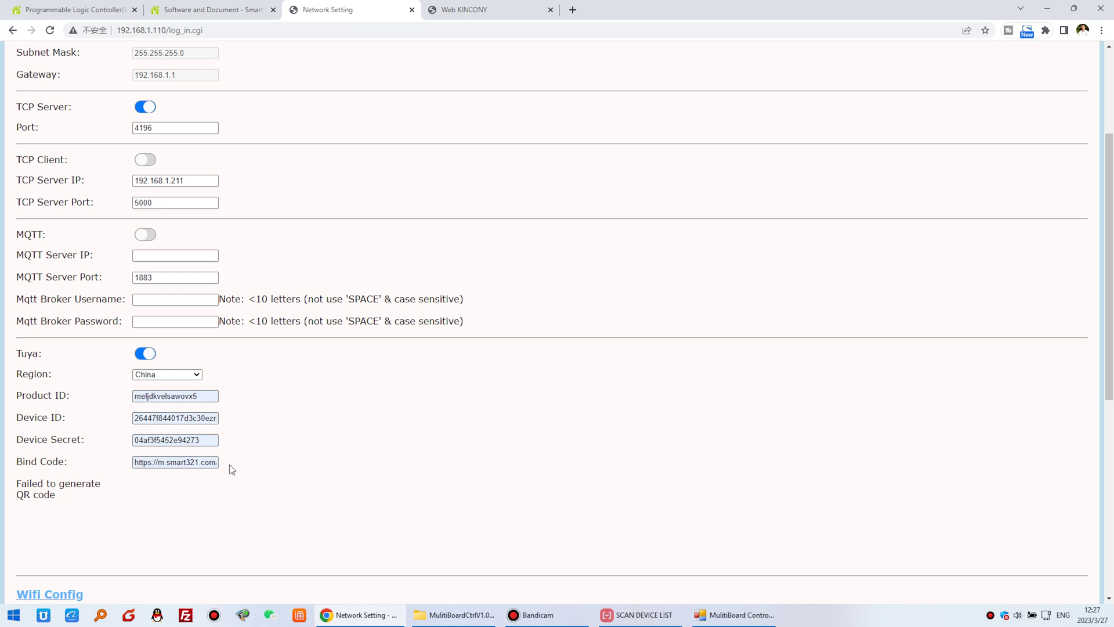
{"action": "scroll", "coordinate": [267, 464], "scroll_direction": "down", "scroll_amount": 7}
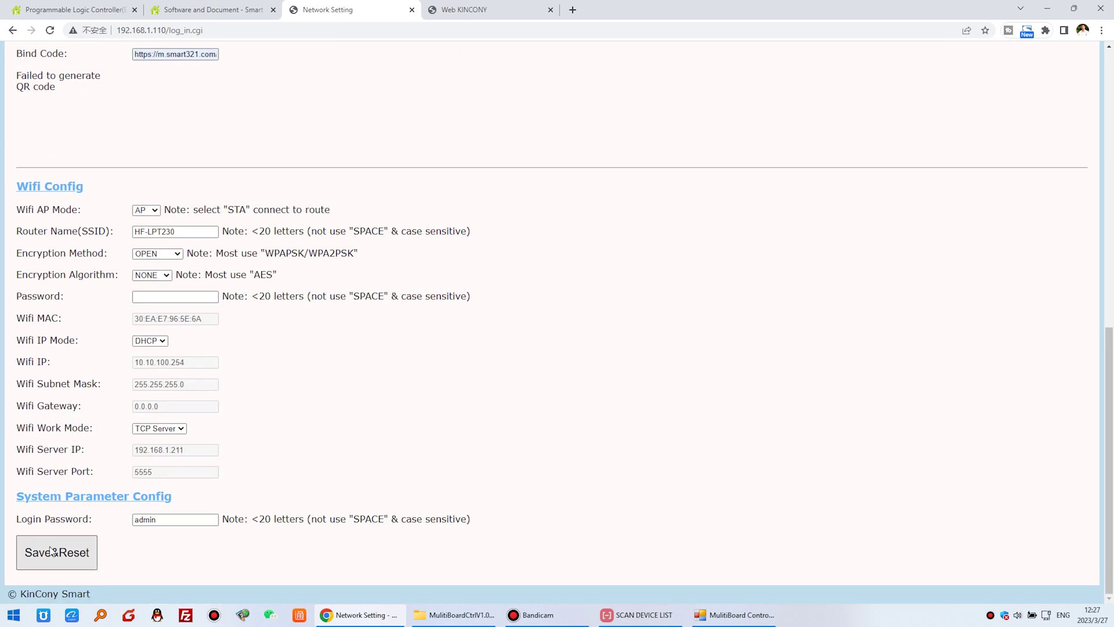
{"action": "left_click", "coordinate": [52, 550]}
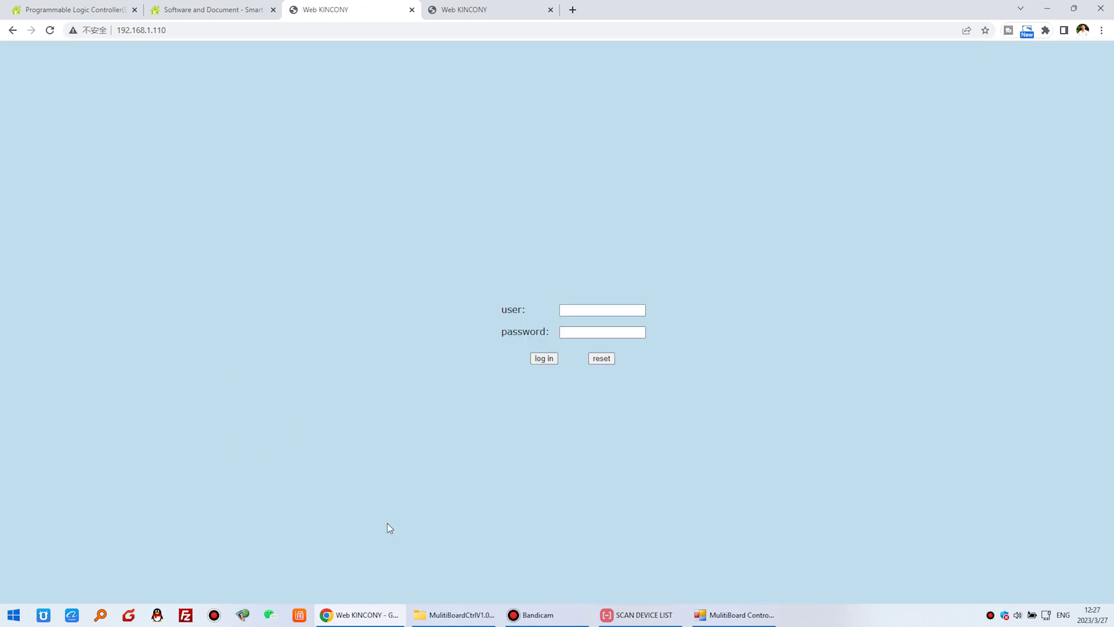
- Log in to the 192.168.1.110 board again with the user name and password, and display its Tuya QR code
{"action": "left_click", "coordinate": [598, 312]}
{"action": "left_click", "coordinate": [599, 329]}
{"action": "left_click", "coordinate": [599, 332]}
{"action": "left_click", "coordinate": [599, 354]}
{"action": "left_click", "coordinate": [544, 359]}
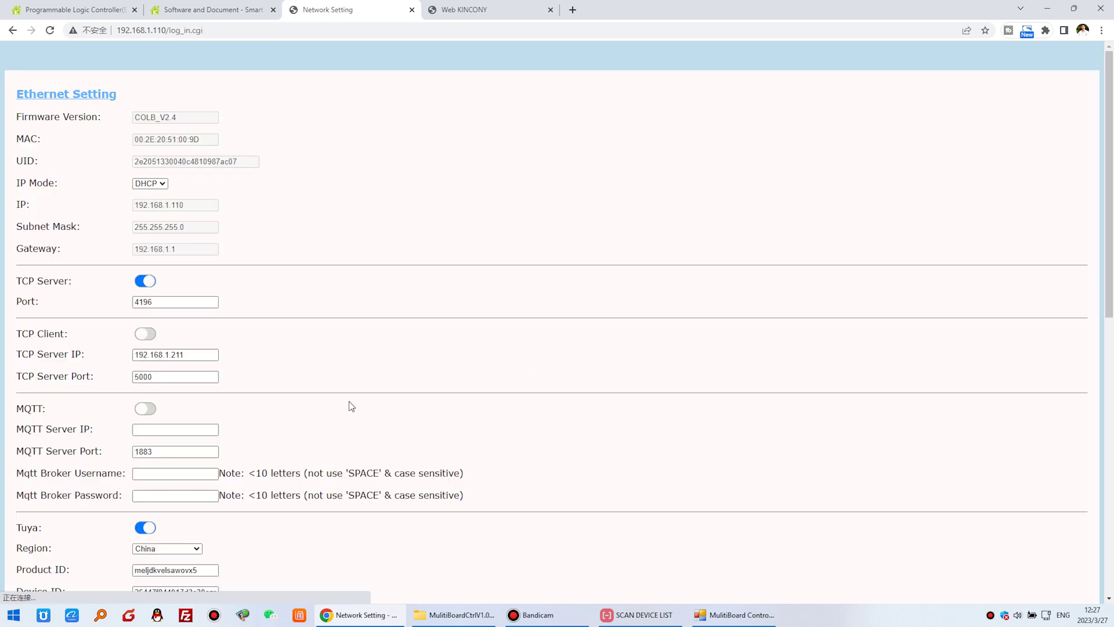
{"action": "scroll", "coordinate": [348, 403], "scroll_direction": "down", "scroll_amount": 6}
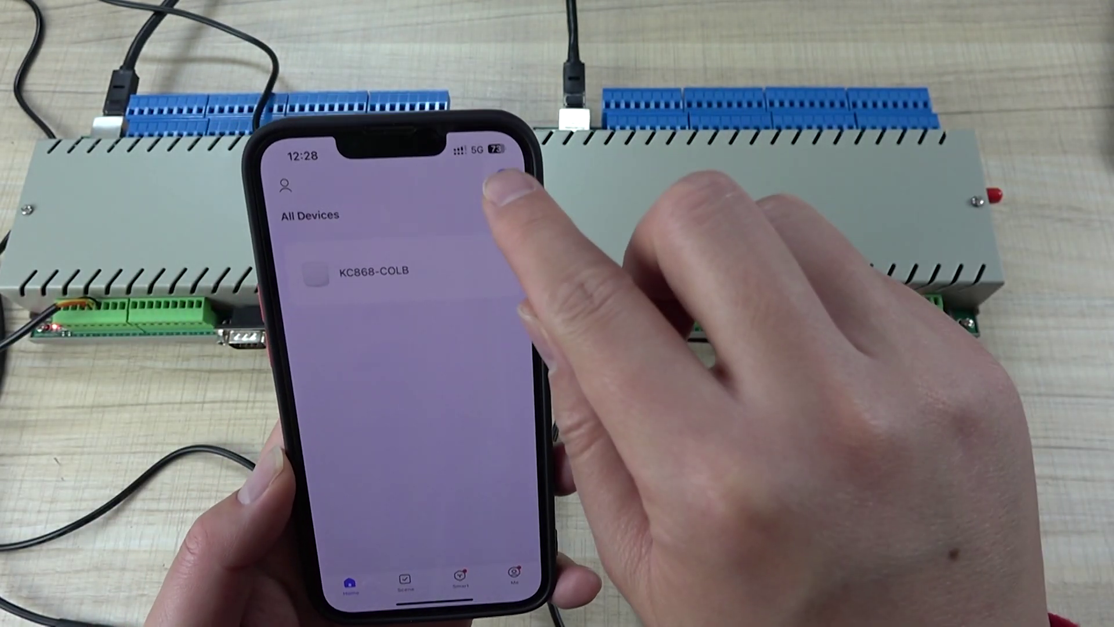
{"action": "left_click", "coordinate": [502, 175]}
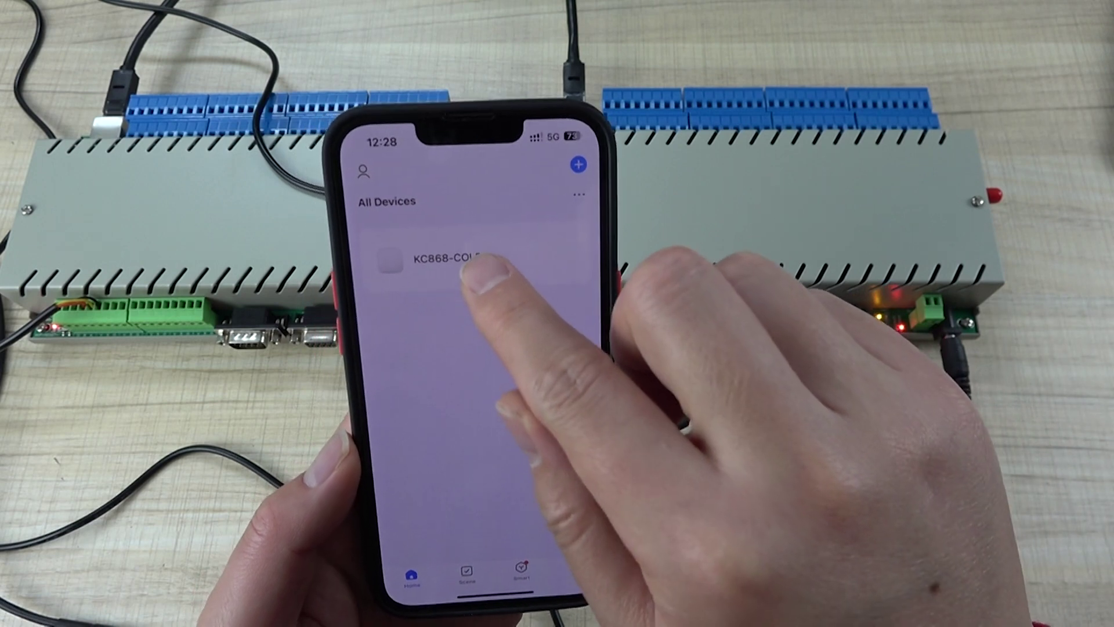
{"action": "left_click", "coordinate": [475, 251]}
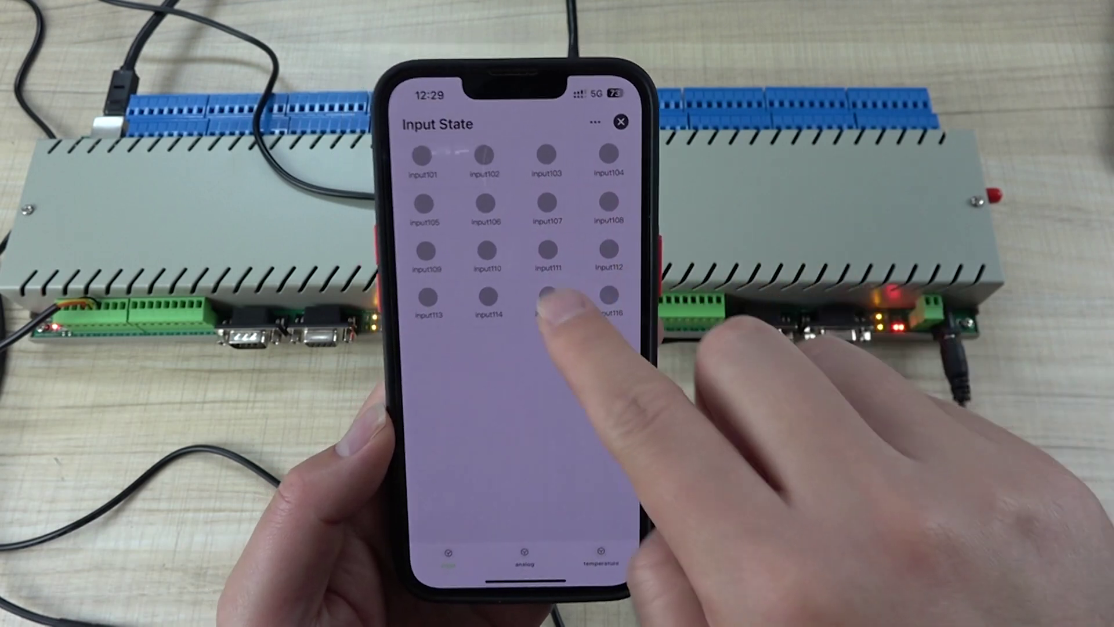
{"action": "left_click", "coordinate": [524, 557]}
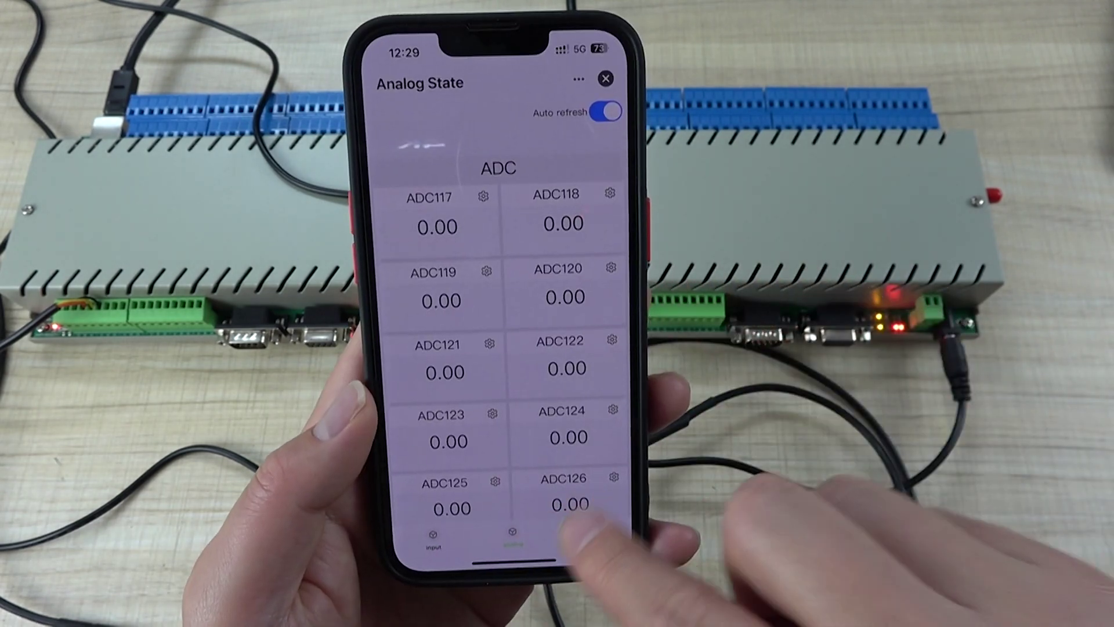
{"action": "scroll", "coordinate": [510, 476], "scroll_direction": "down", "scroll_amount": 5}
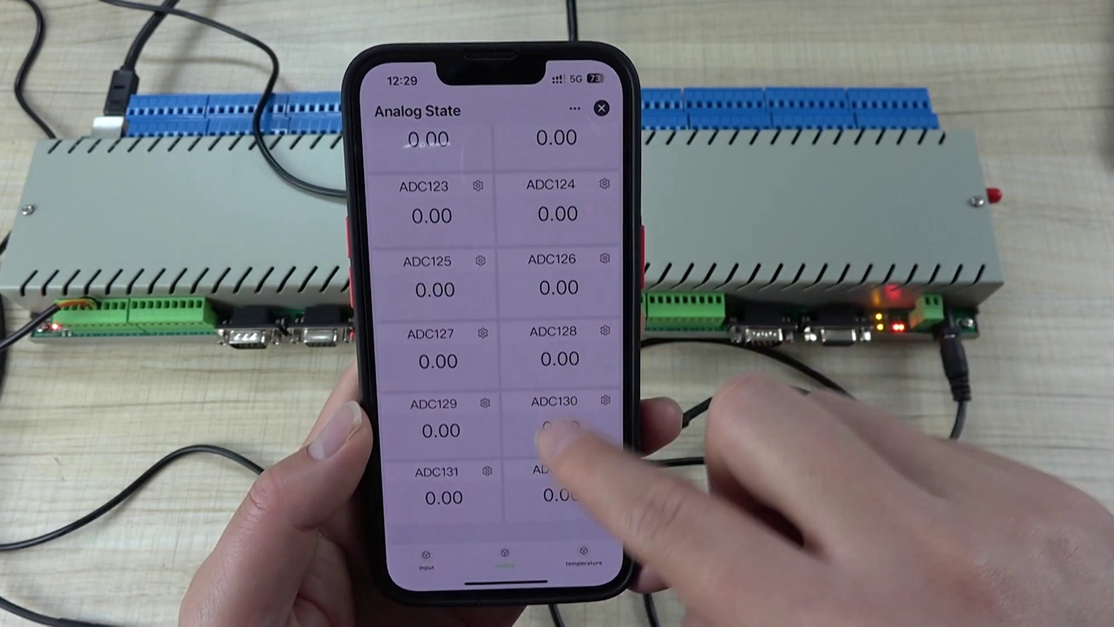
{"action": "scroll", "coordinate": [547, 435], "scroll_direction": "up", "scroll_amount": 5}
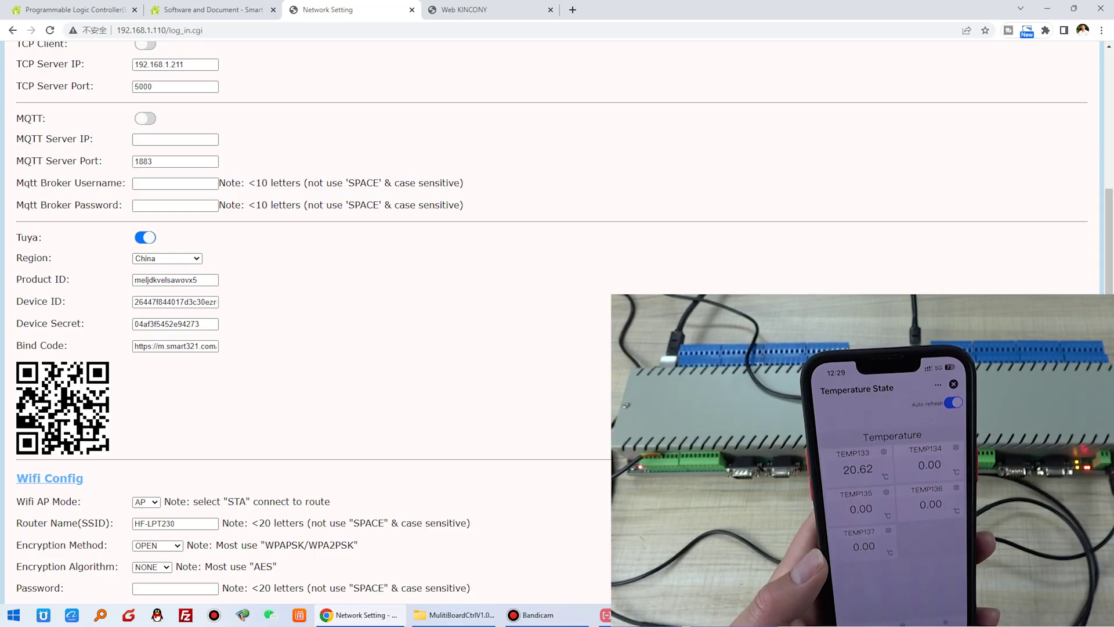
- Switch to the MulitiBoard Control software to examine Board-1's temperature sensors
{"action": "key", "text": "alt+Tab"}
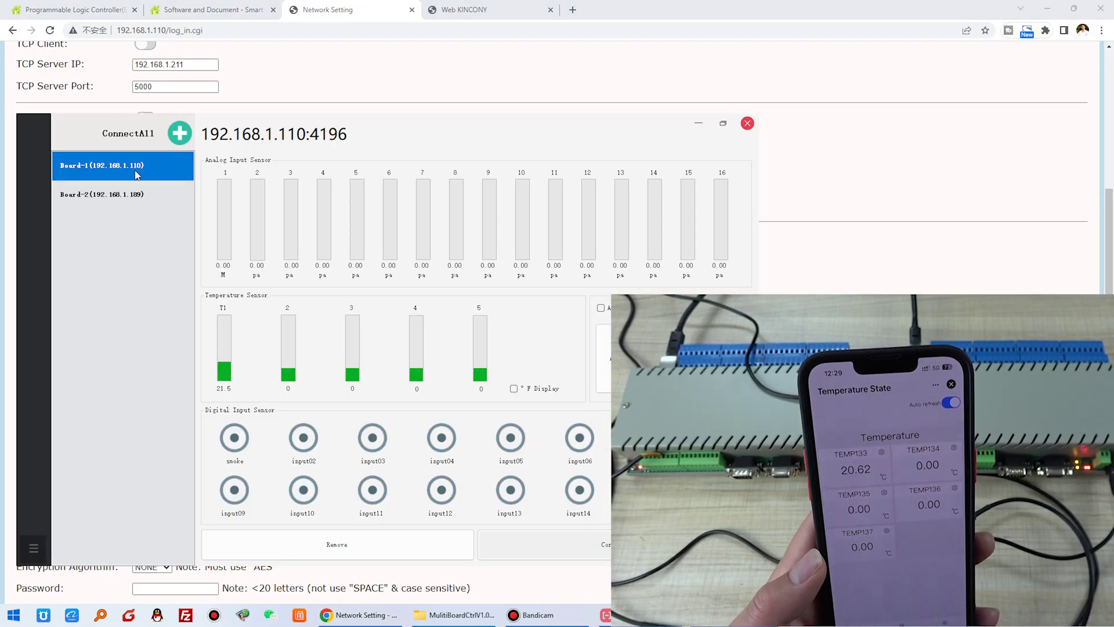